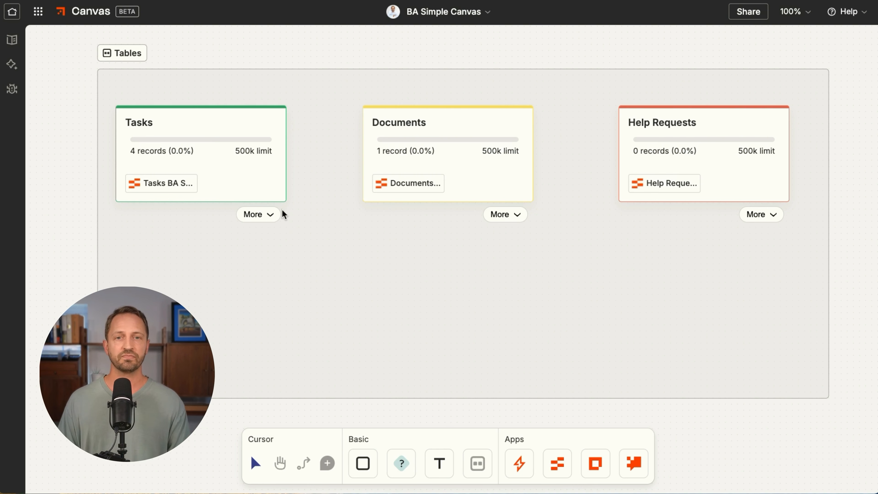
Expand the Tasks, Documents and Help Requests table cards in turn to review their fields, collapsing Tasks and Documents after viewing
left_click(273, 214)
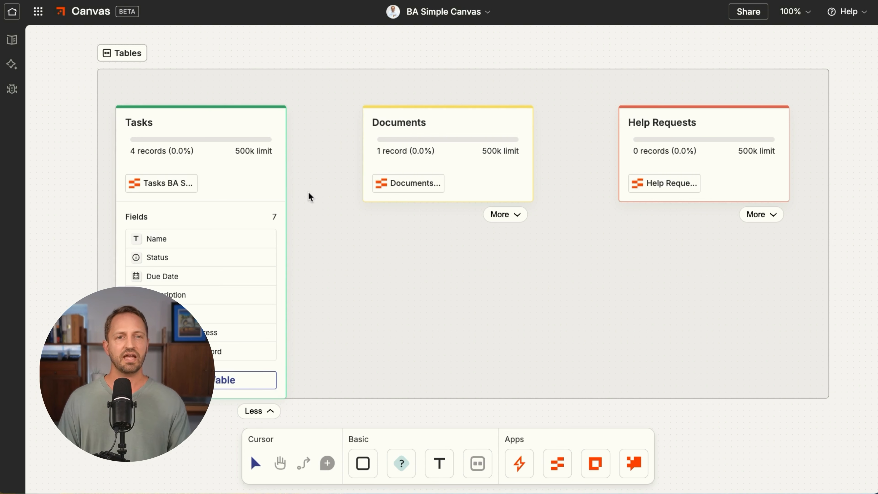
left_click(268, 411)
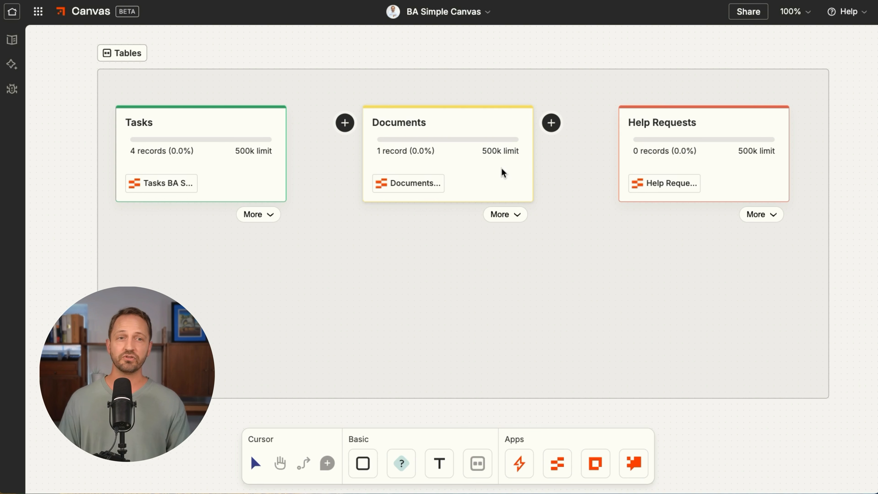
left_click(517, 214)
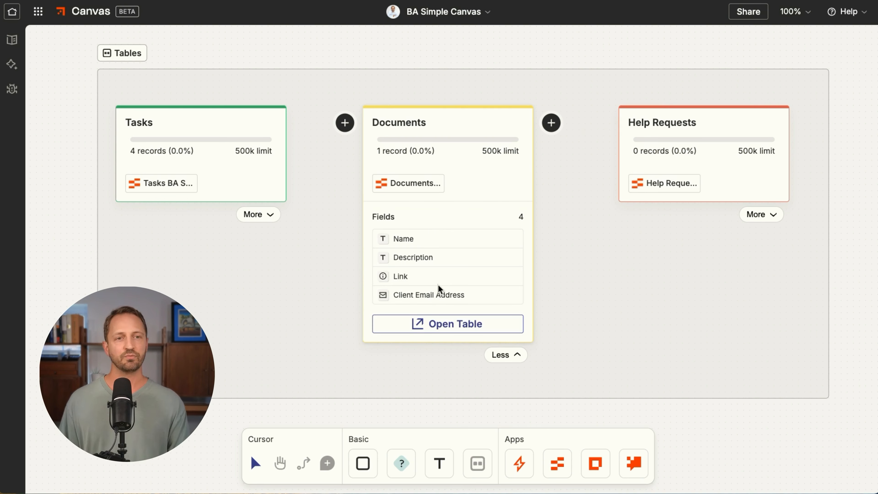
left_click(510, 355)
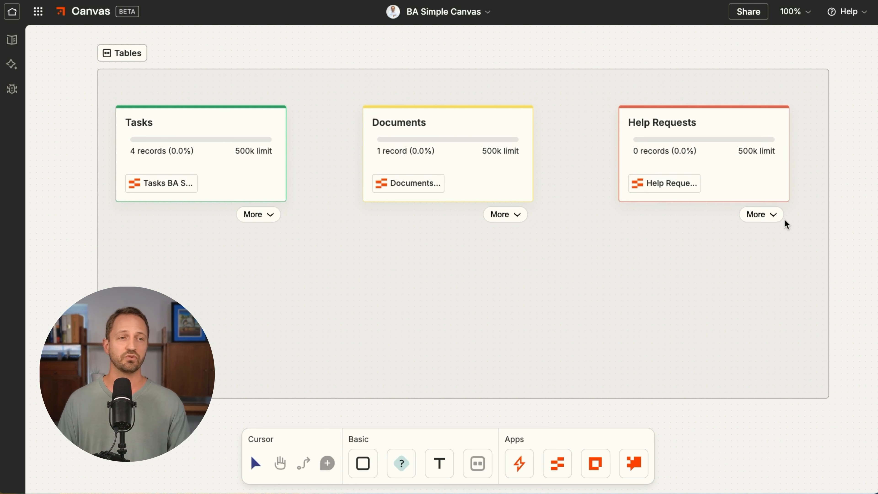
left_click(776, 215)
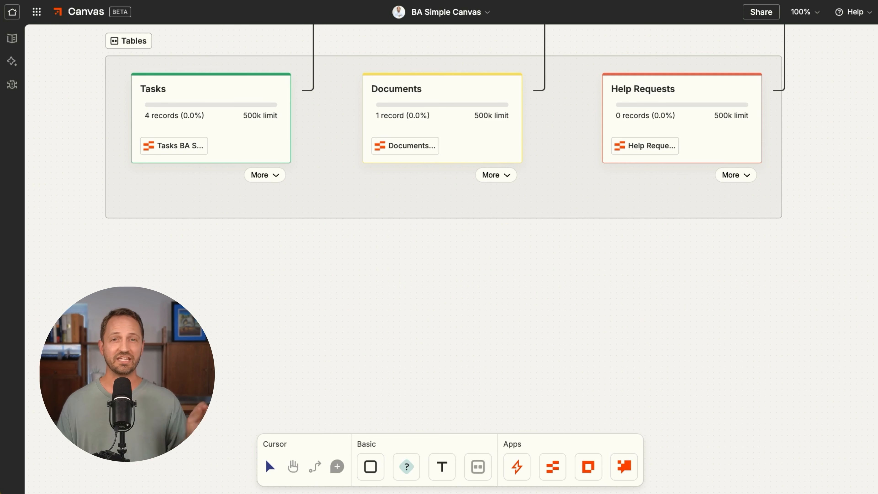
Open the Tasks table in Zapier Tables and examine its status options, due dates, descriptions, completion checkboxes and client email column
left_click(273, 177)
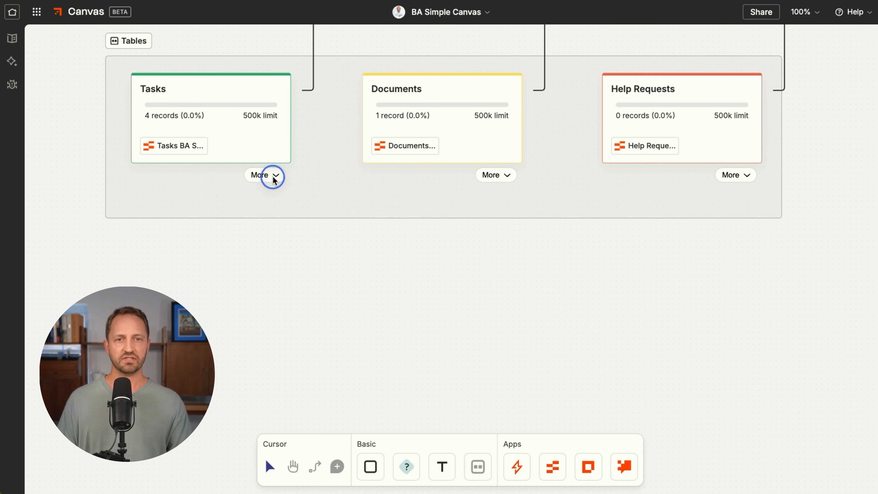
left_click(270, 177)
left_click(237, 332)
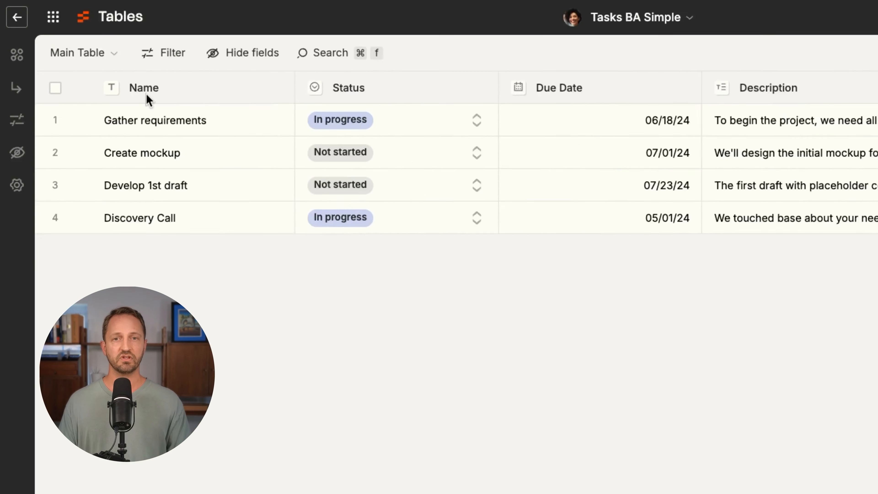
left_click(463, 115)
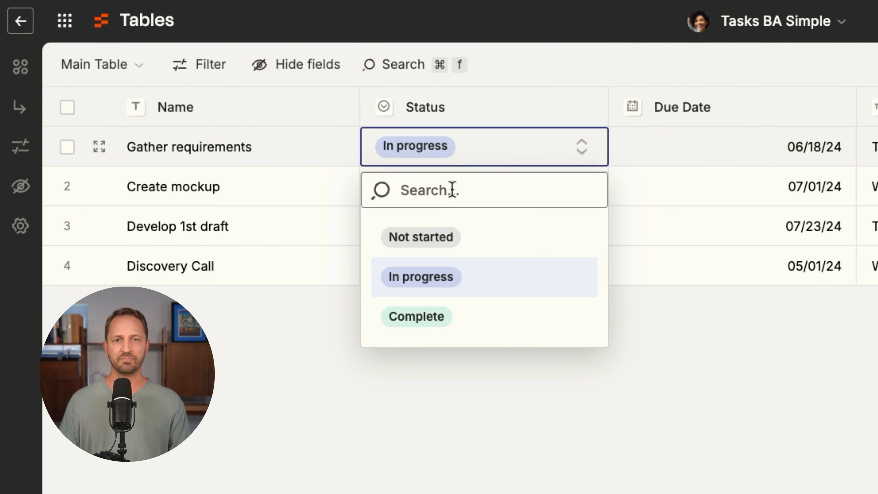
left_click(605, 484)
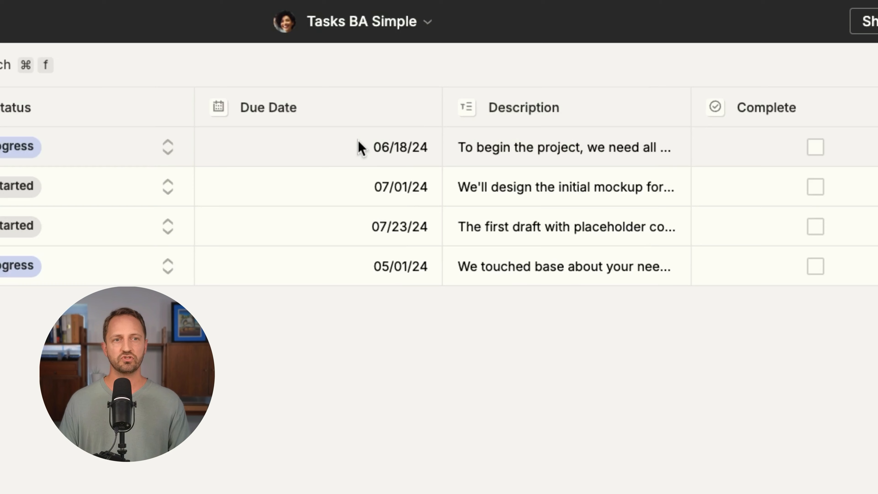
scroll(532, 181, "right", 3)
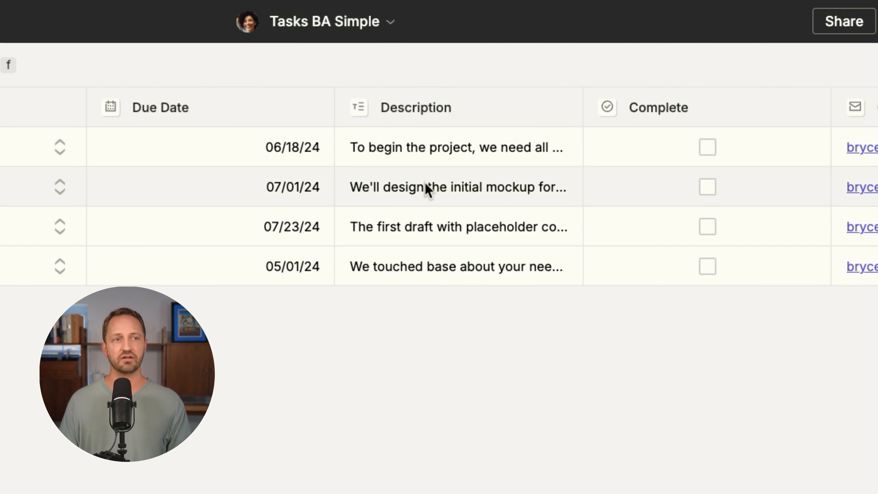
scroll(450, 188, "right", 5)
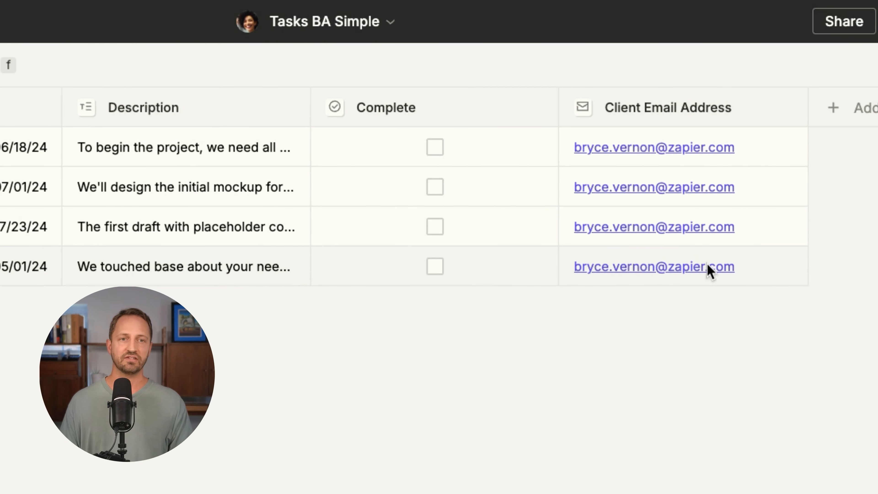
scroll(707, 272, "left", 6)
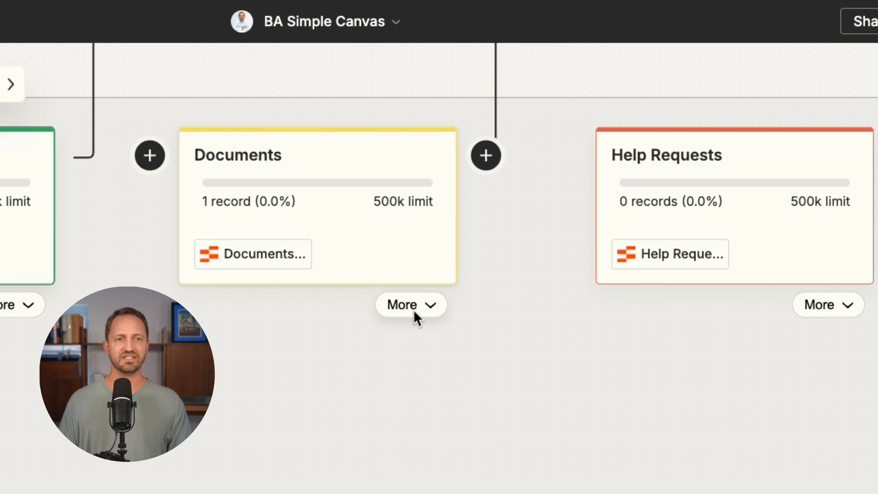
Open the Documents table from its canvas card, and expand the Help Requests card to review its fields
left_click(426, 303)
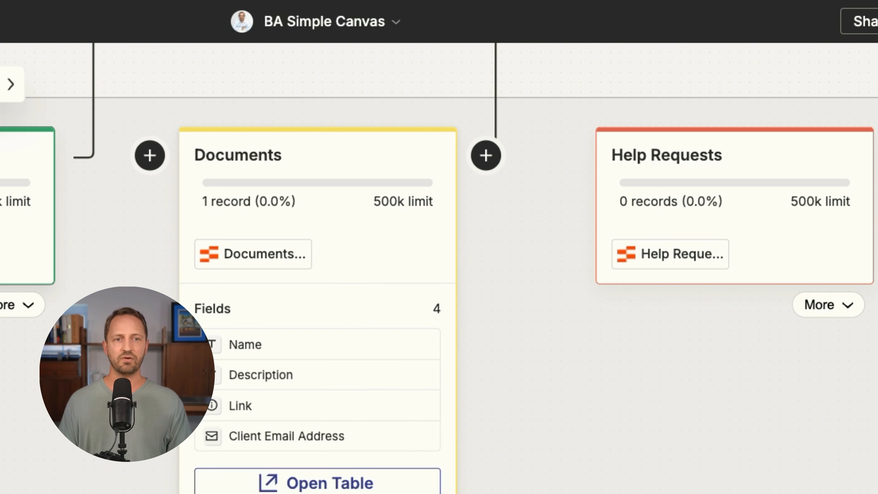
left_click(343, 483)
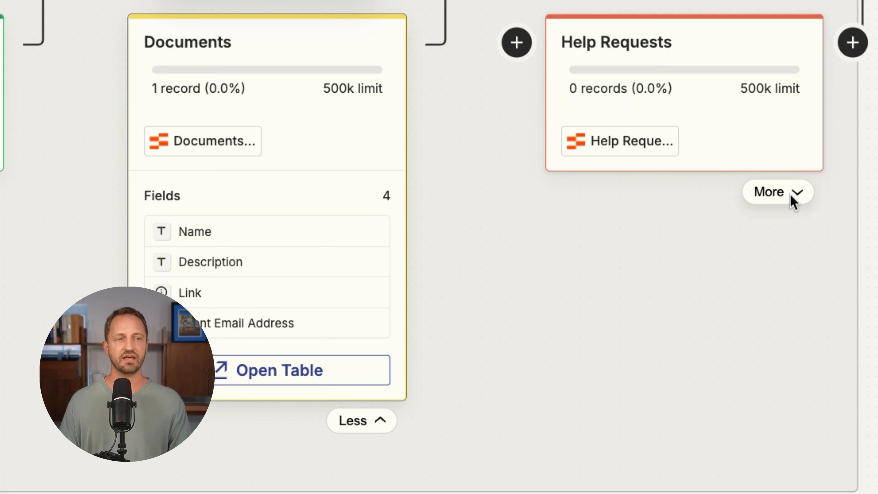
left_click(792, 200)
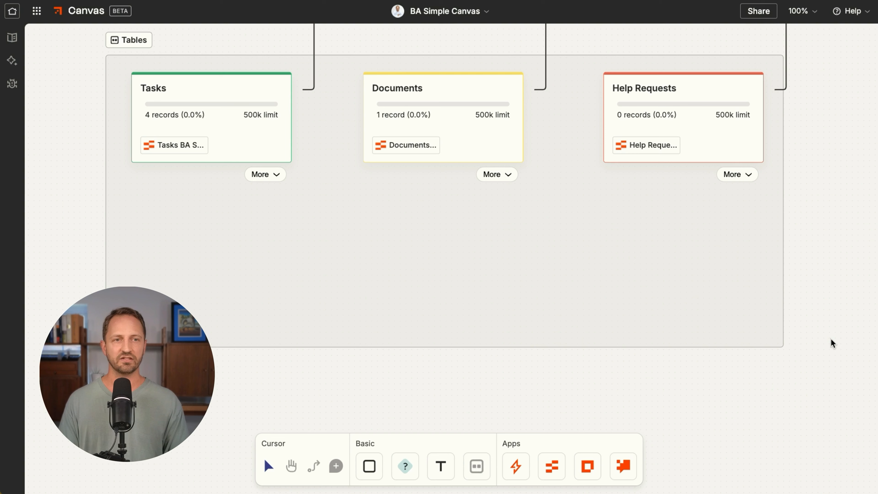
Expand the Tasks Page card in the canvas's Interface section and open that page in Zapier Interfaces
scroll(830, 339, "left", 1)
scroll(830, 338, "up", 1)
scroll(829, 342, "up", 5)
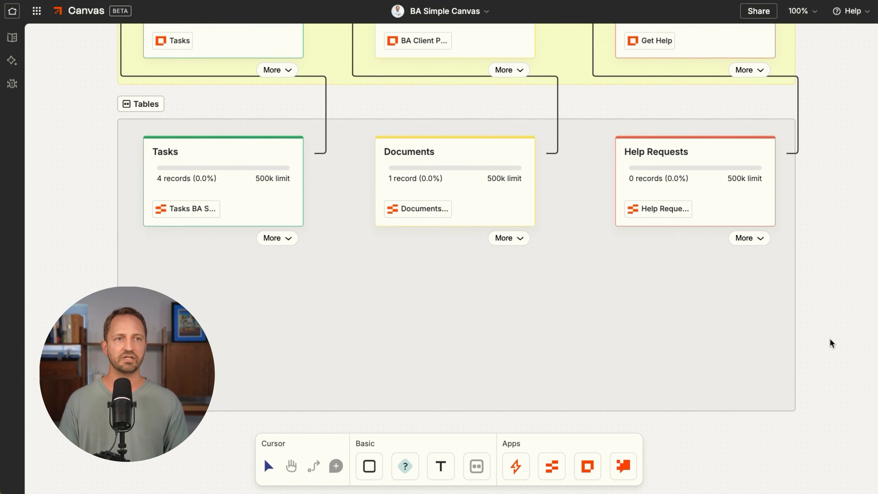
scroll(829, 342, "up", 5)
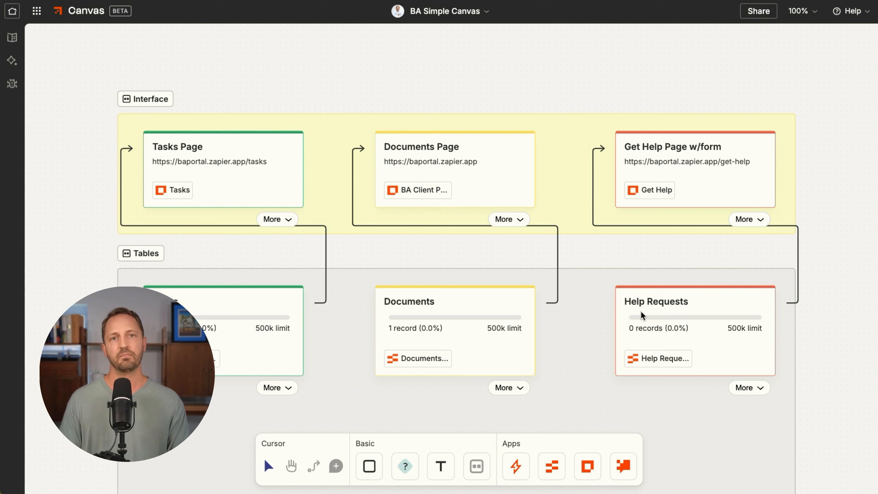
left_click(288, 224)
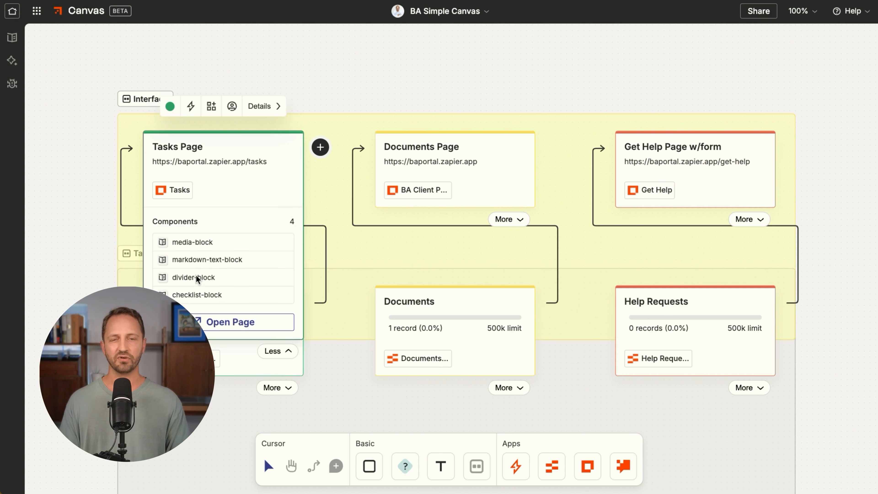
left_click(230, 322)
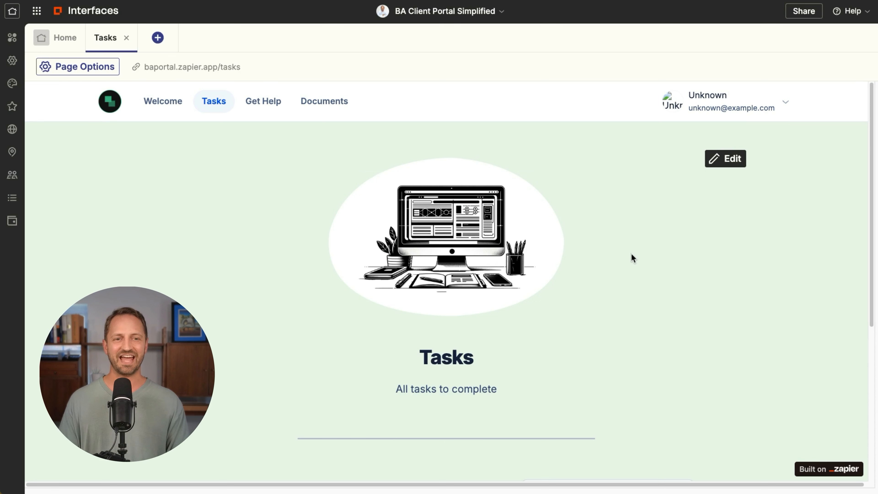
Inspect the Tasks page image block's media settings and its available image source options, leaving the source unchanged
left_click(498, 271)
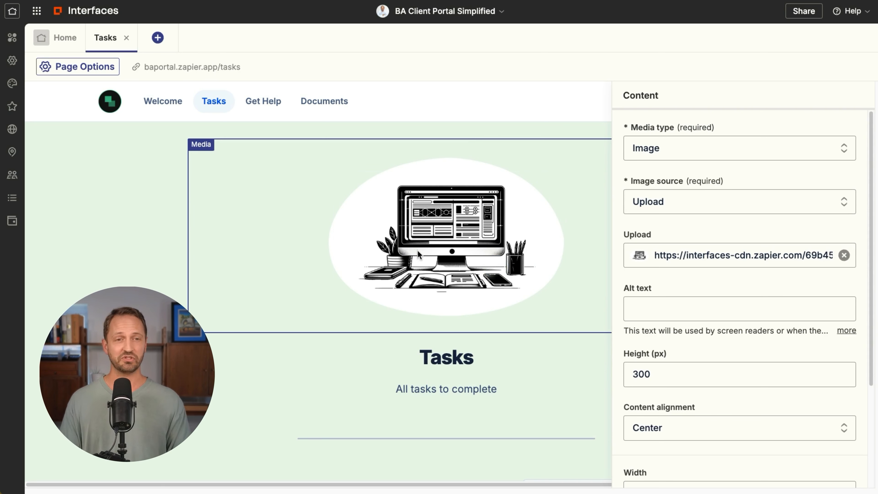
left_click(660, 204)
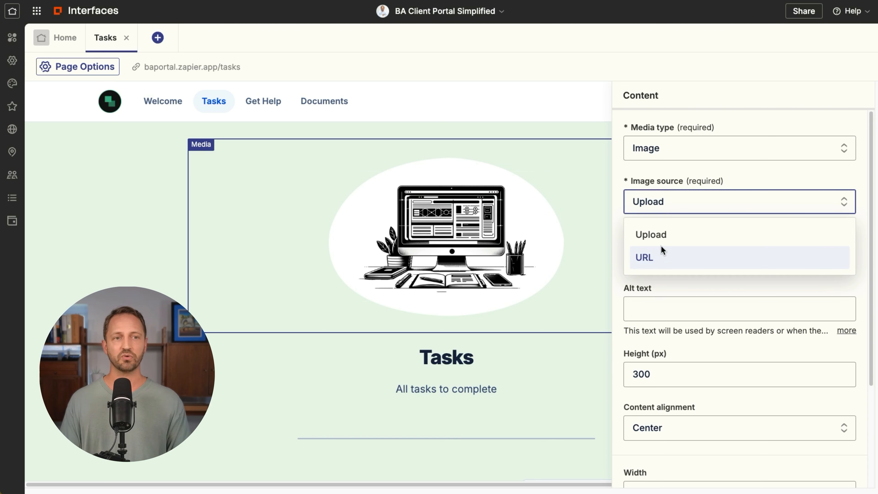
left_click(159, 242)
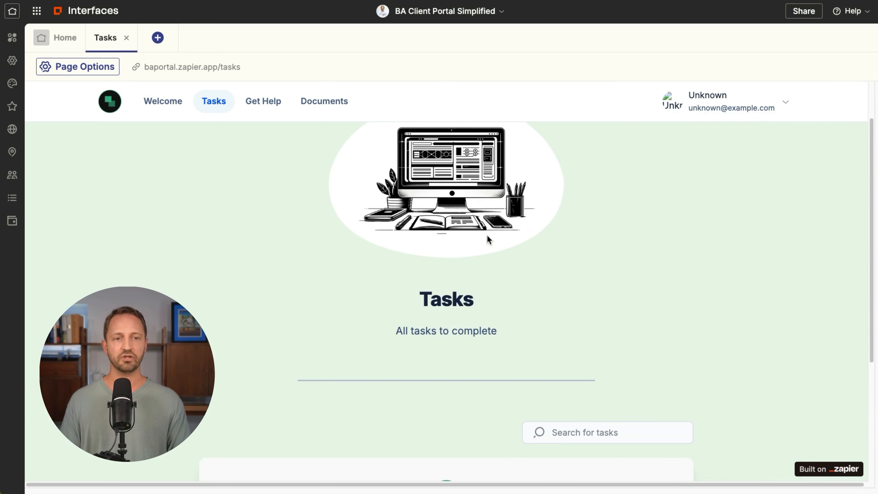
Review the Tasks heading's markdown text settings and highlight the params.name variable example in the markdown guide
left_click(479, 301)
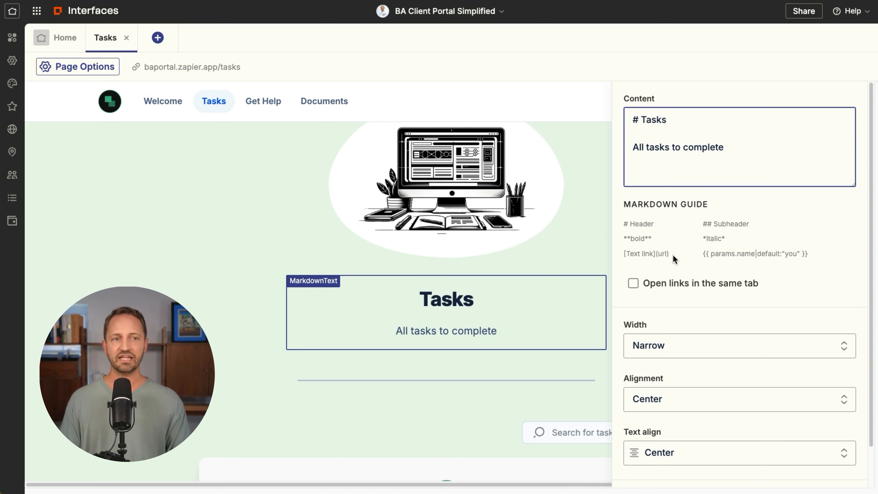
left_click(703, 254)
left_click_drag(702, 255, 769, 267)
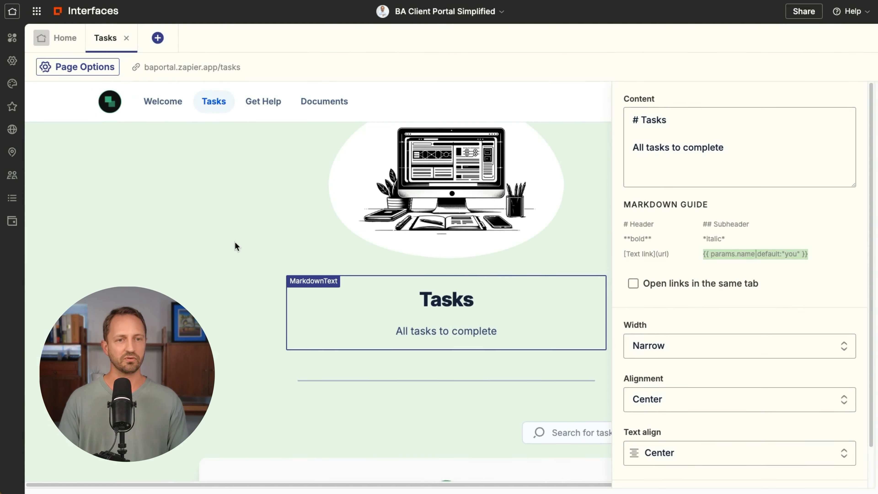
left_click(235, 241)
Open the checklist component's settings and review its sorting, user permissions, detail fields, width and alignment
scroll(286, 274, "down", 5)
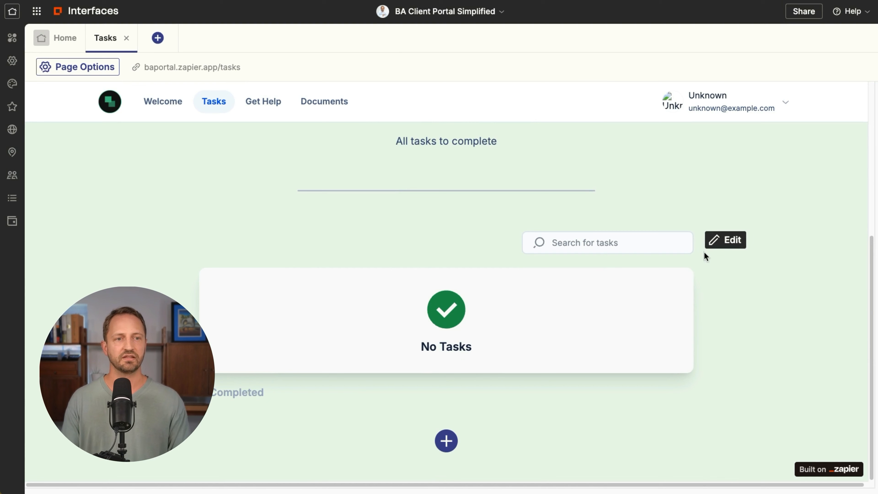
left_click(728, 245)
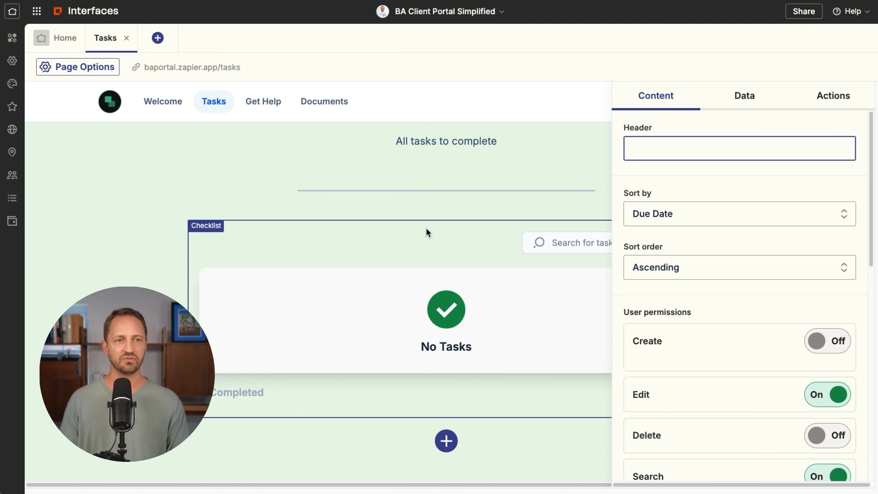
scroll(728, 261, "down", 6)
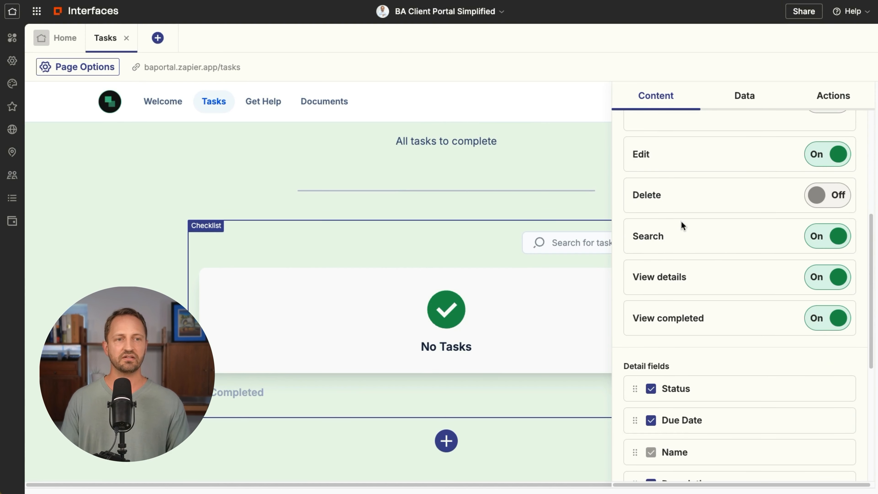
scroll(739, 225, "down", 5)
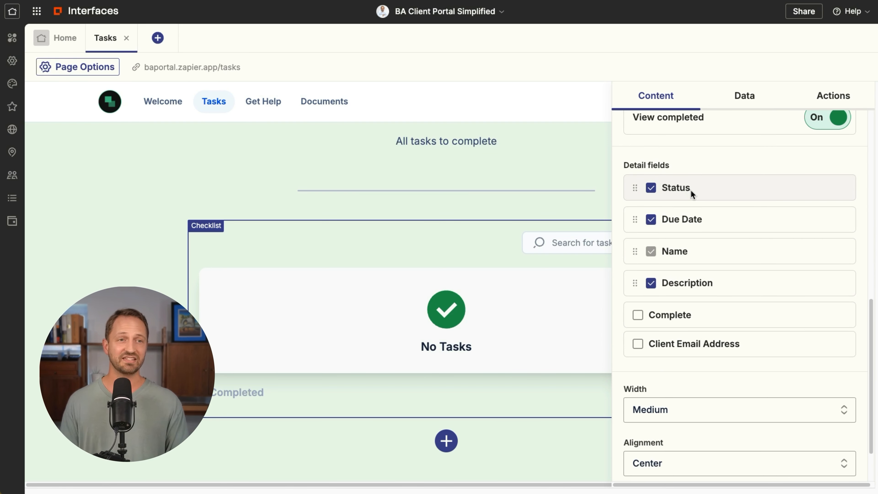
scroll(704, 212, "up", 11)
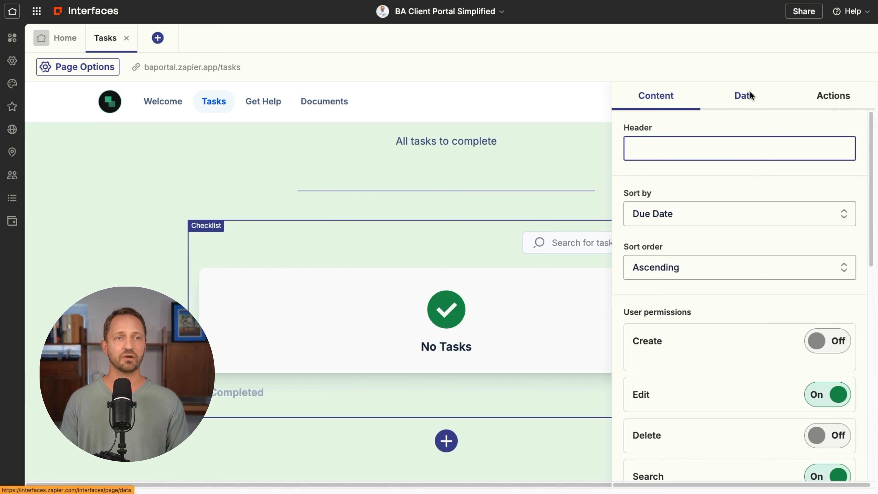
Examine the checklist's data source and field mapping, and open the details of its Client Email Address filter
left_click(749, 98)
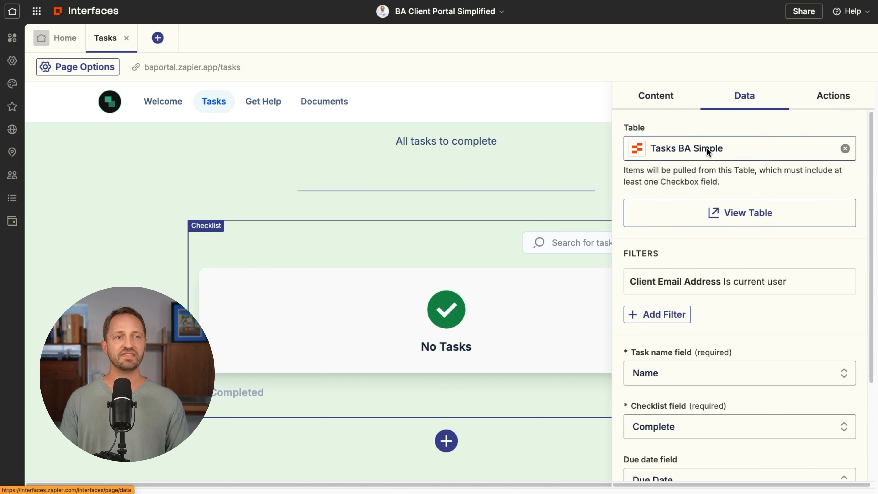
scroll(741, 249, "down", 1)
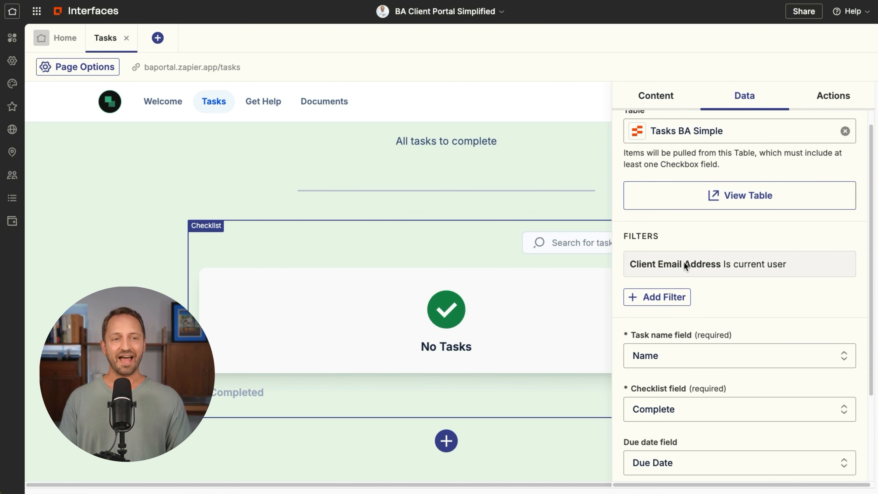
left_click(696, 270)
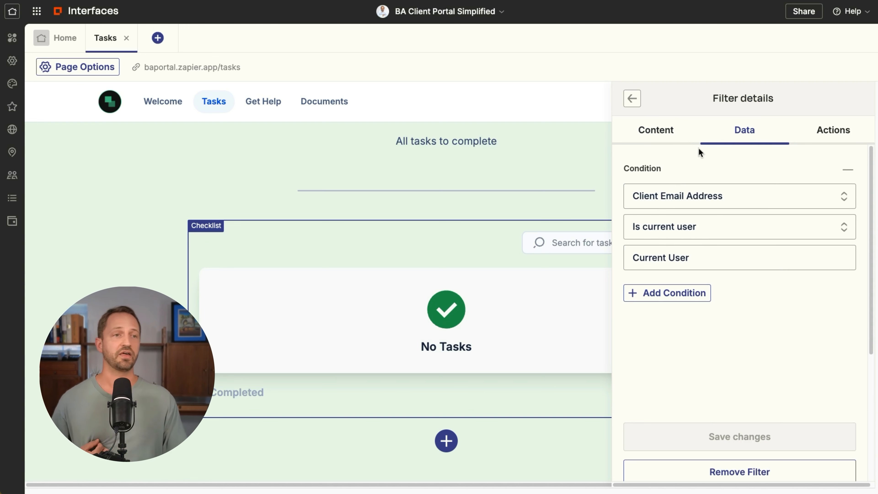
Review the checklist's actions and start a new action to examine the available trigger options
left_click(838, 130)
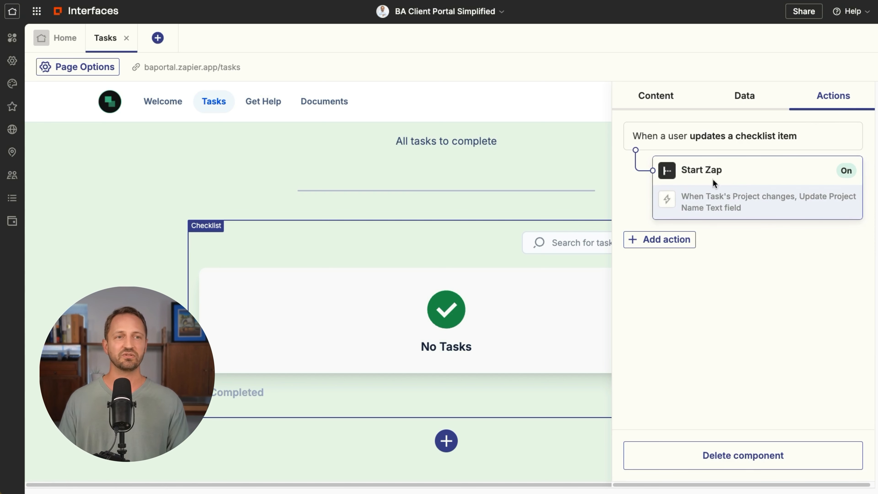
left_click(672, 243)
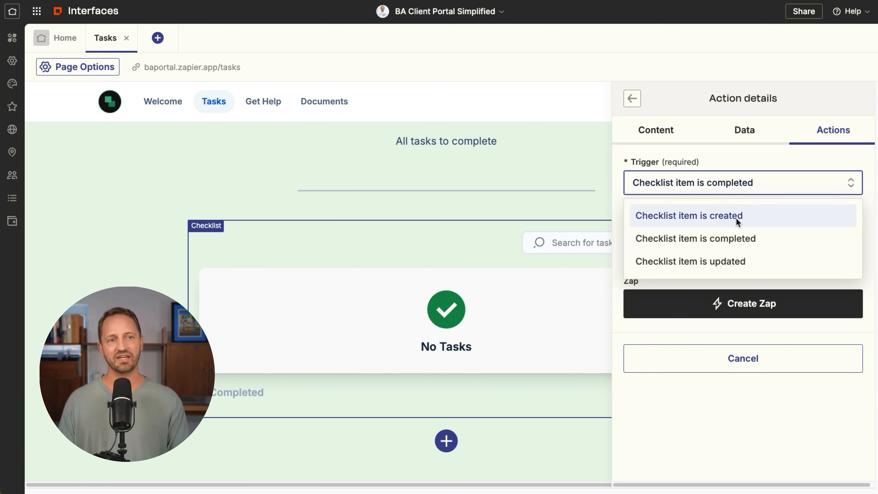
left_click(761, 342)
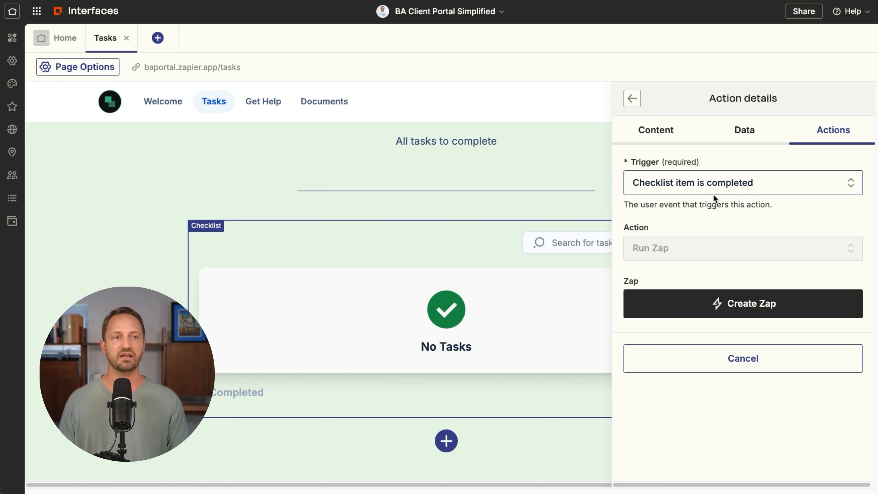
Leave the new action unsaved, close the checklist settings, and open the live Tasks page to look through its task list
left_click(631, 99)
left_click(480, 214)
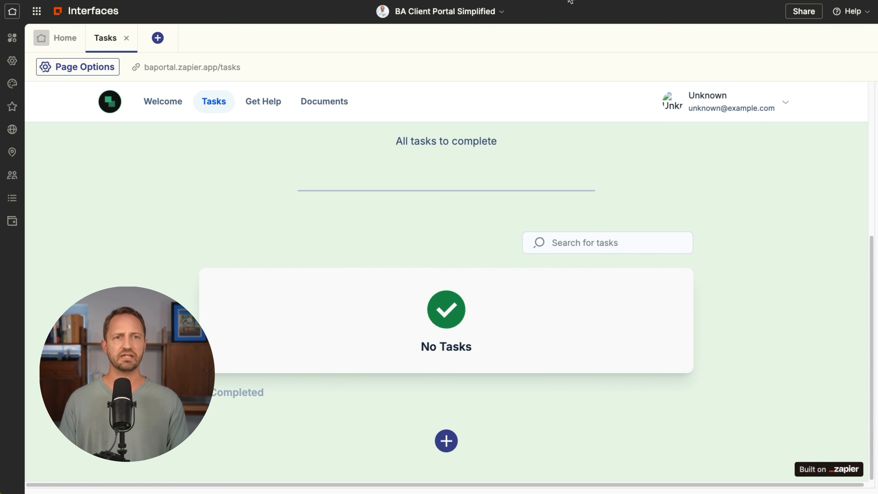
left_click(206, 66)
scroll(655, 212, "down", 7)
scroll(380, 259, "down", 4)
scroll(405, 229, "up", 4)
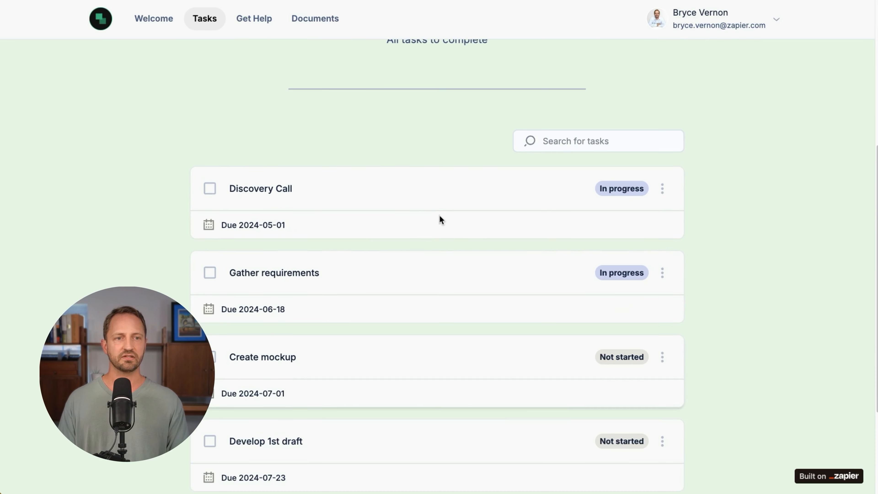
Mark the Discovery Call task as completed on the live Tasks page and check the Completed section
left_click(211, 189)
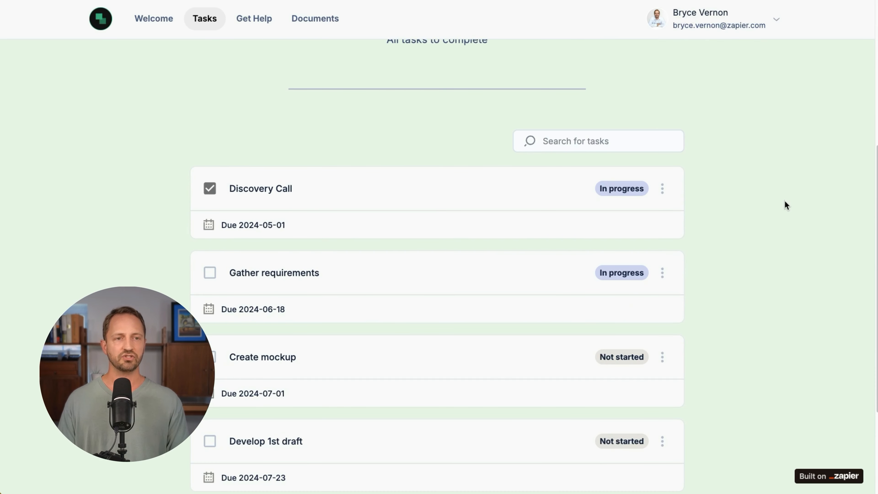
scroll(622, 263, "down", 2)
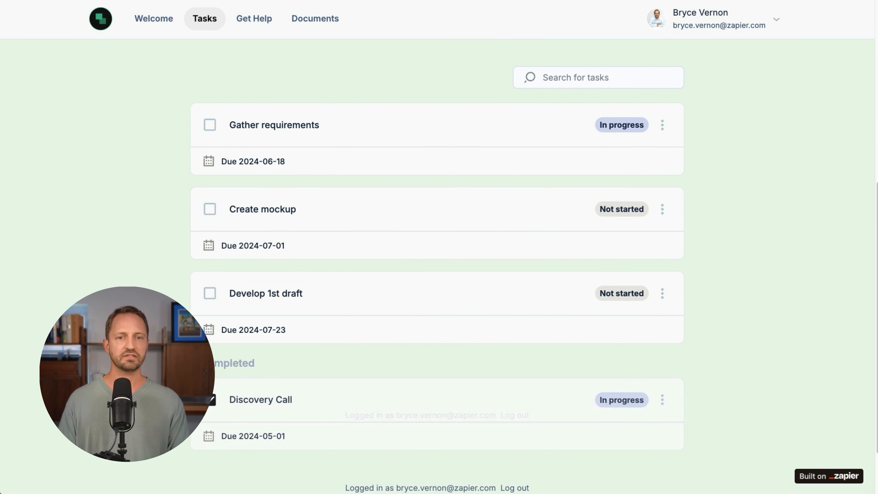
scroll(525, 310, "up", 4)
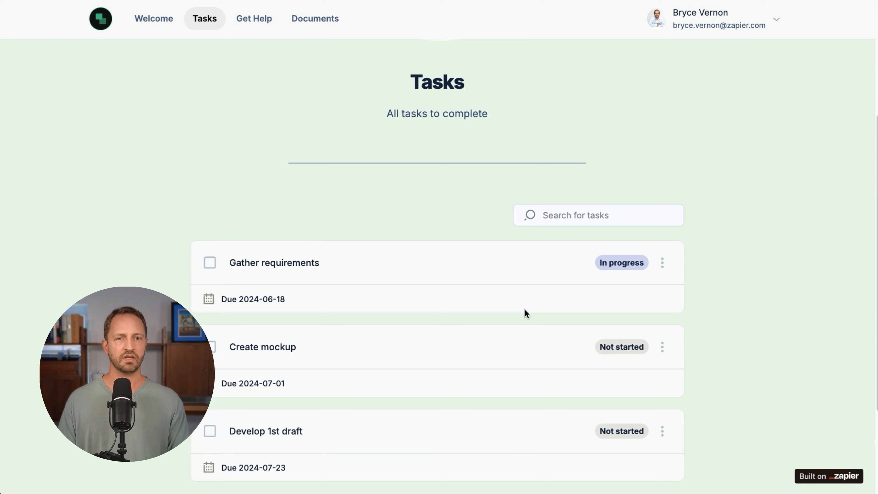
Switch to the BA Simple Canvas, collapse the Tasks Page card, expand the Documents Page card and open the portal's Documents page
left_click(536, 260)
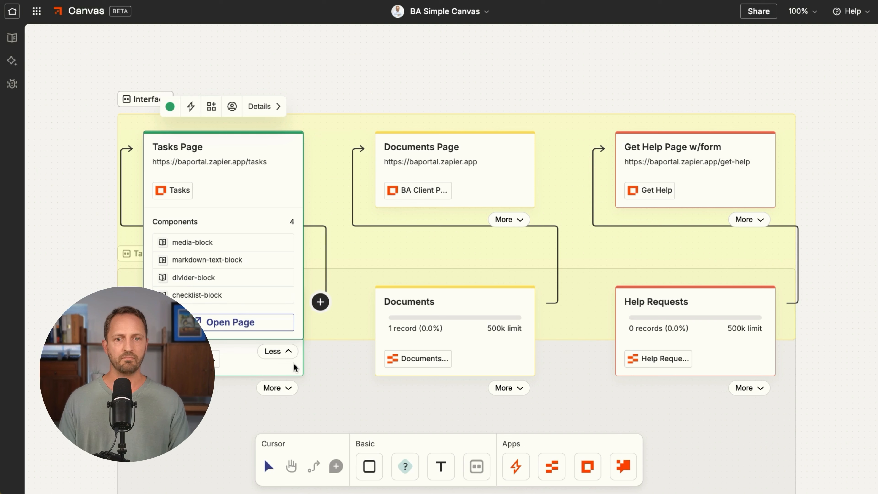
left_click(280, 351)
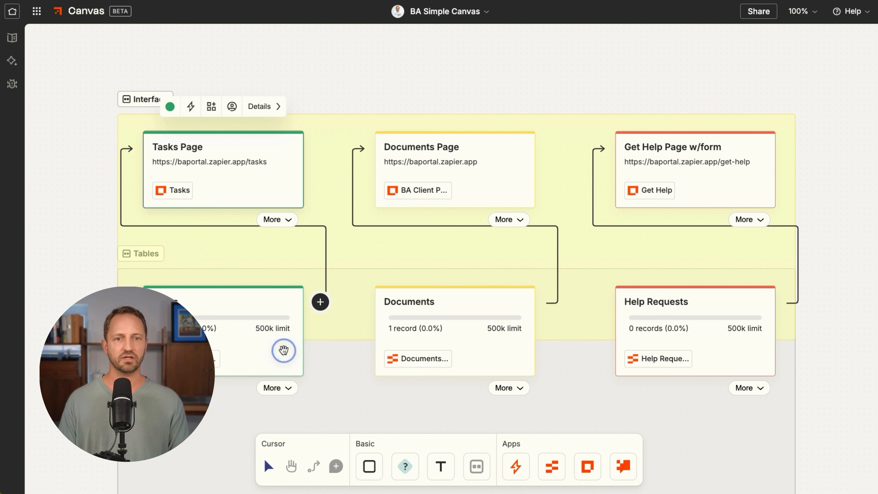
left_click(500, 221)
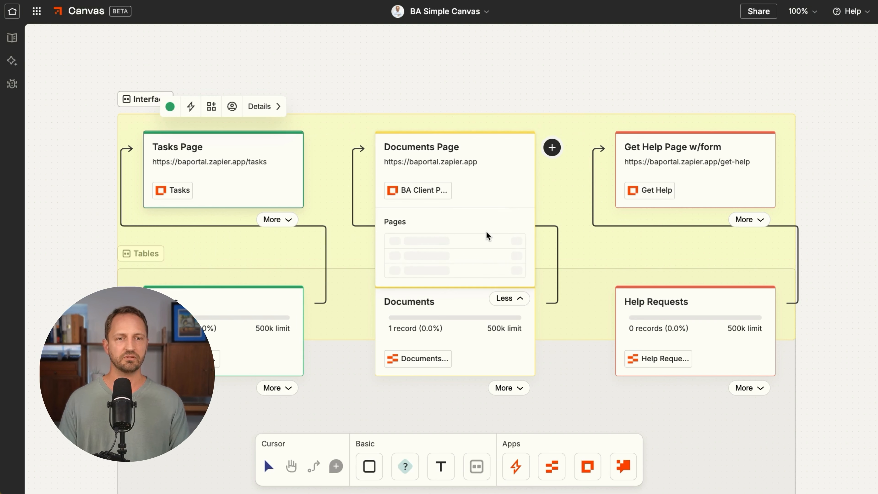
left_click(476, 322)
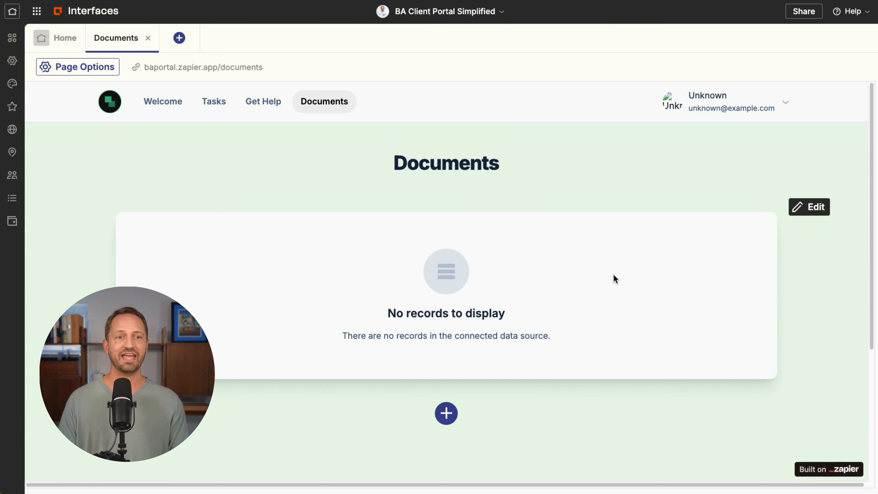
Review the Documents table listing's user permissions, width, alignment, data source and Client Email Address filter, then close its settings
left_click(808, 207)
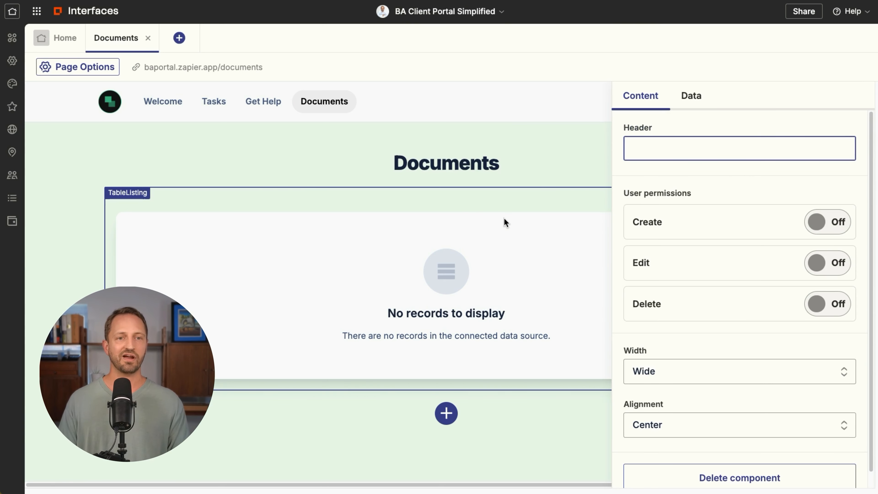
left_click(690, 100)
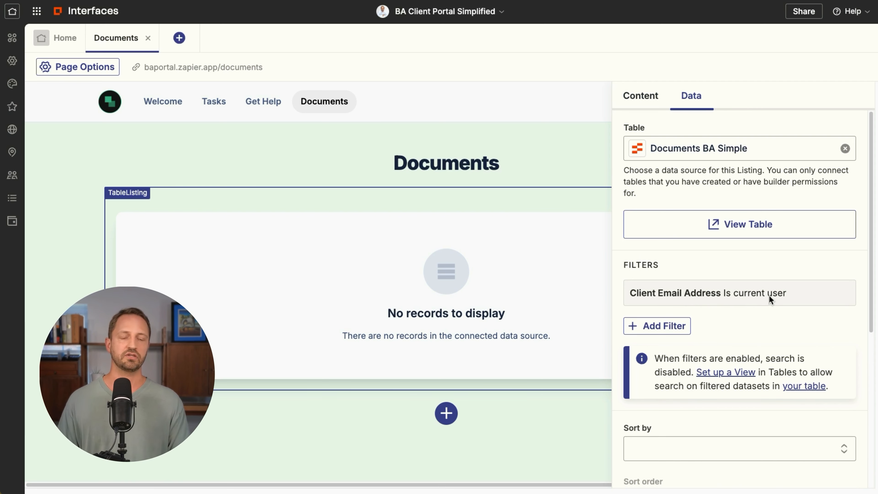
left_click(280, 130)
Open the component picker for the Documents page and browse the available components, including Kanban, Chatbot and Link cards
scroll(414, 284, "down", 2)
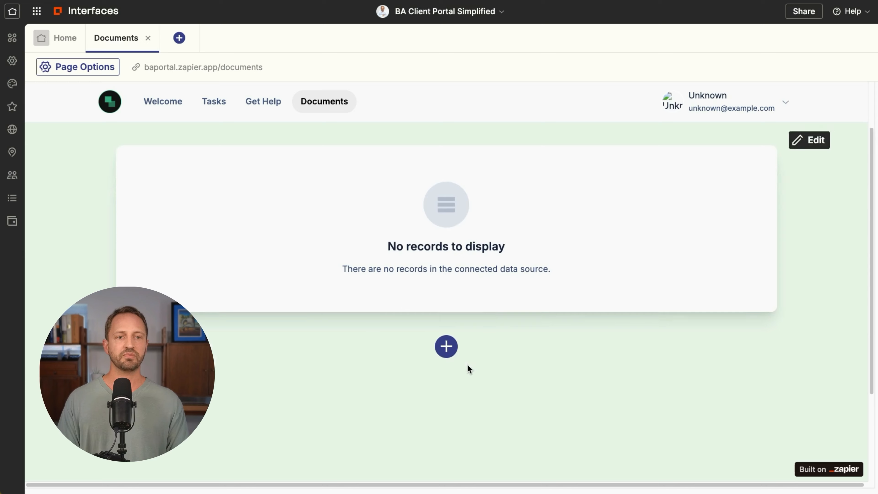
left_click(446, 346)
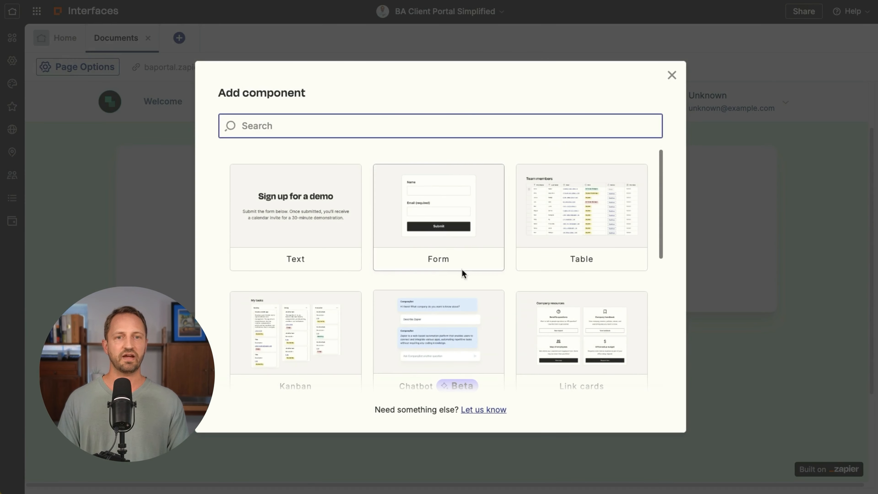
scroll(518, 178, "down", 2)
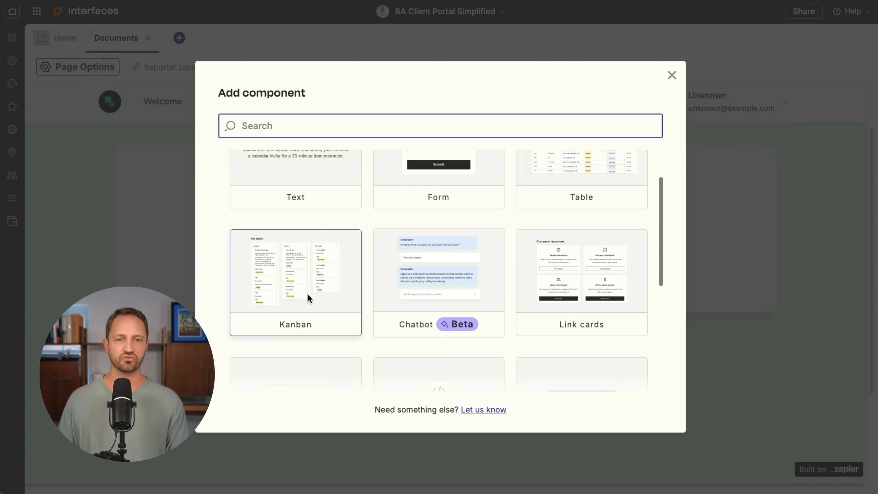
scroll(318, 287, "down", 1)
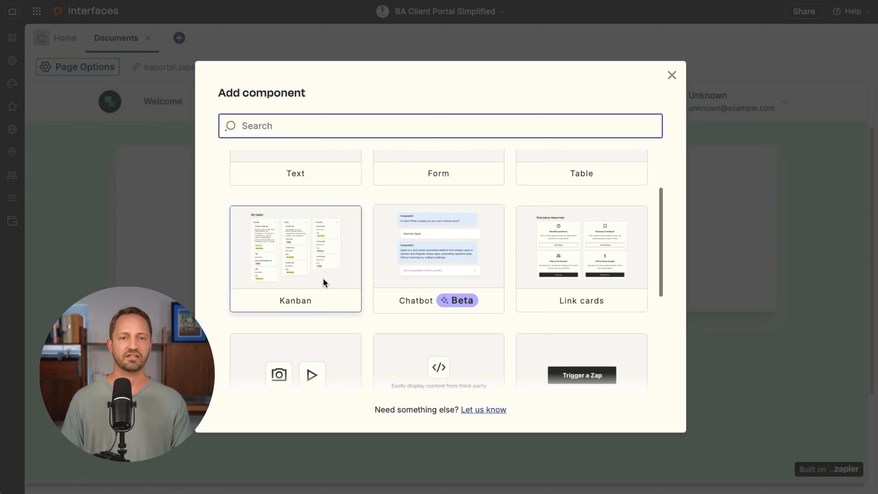
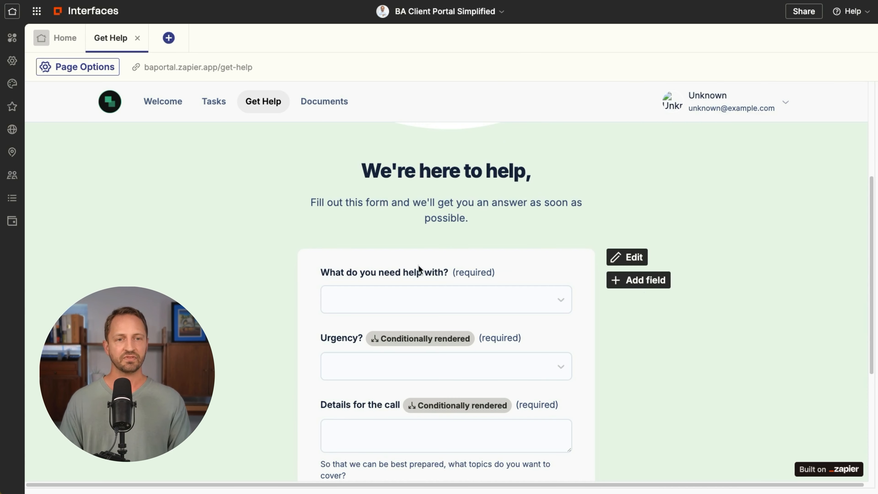
Review the Get Help form's fields and examine the display logic of the "What do you need help with?" dropdown
scroll(567, 234, "down", 1)
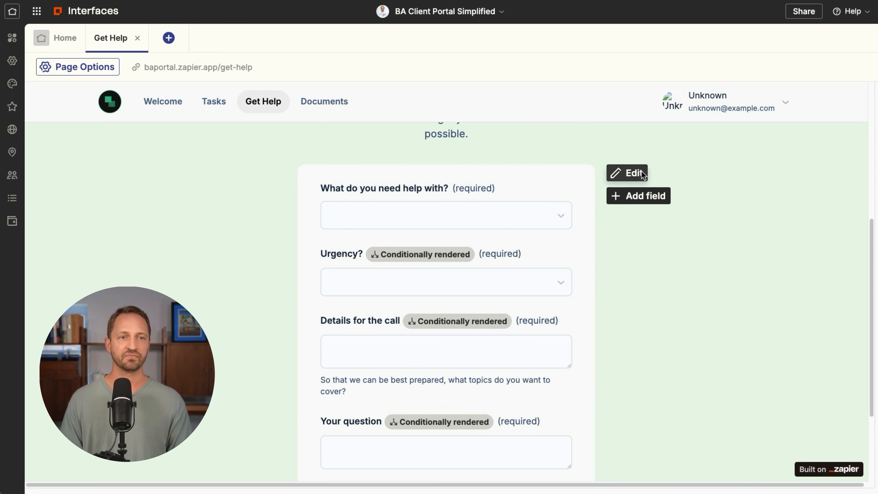
scroll(598, 172, "down", 1)
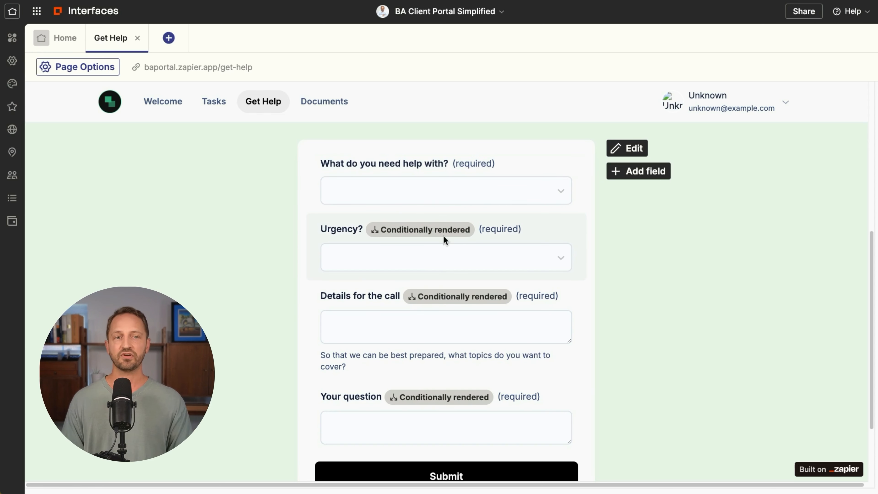
left_click(625, 150)
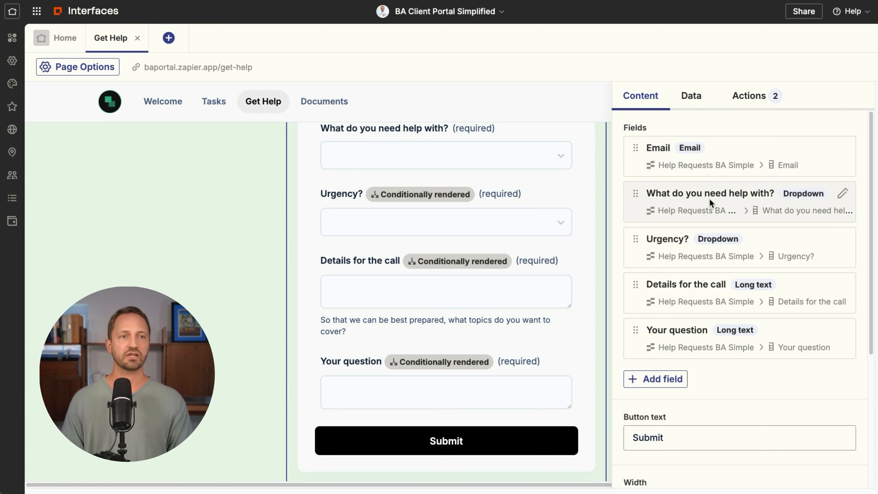
left_click(709, 198)
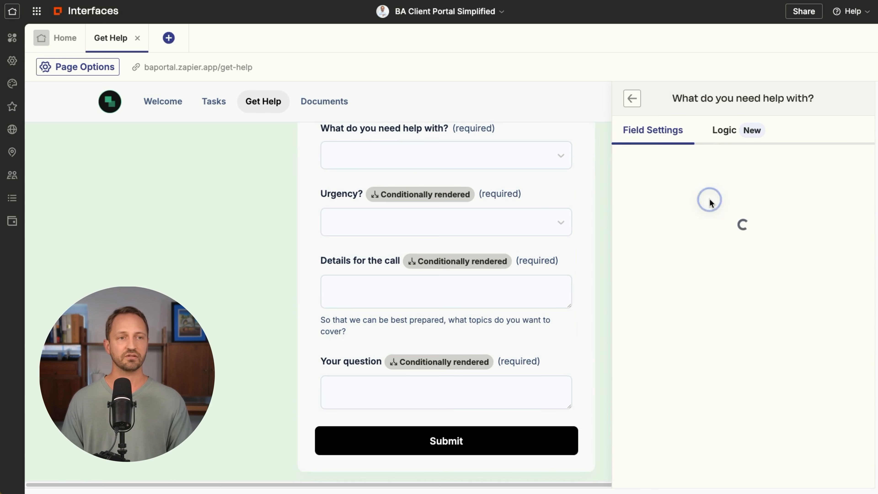
left_click(728, 135)
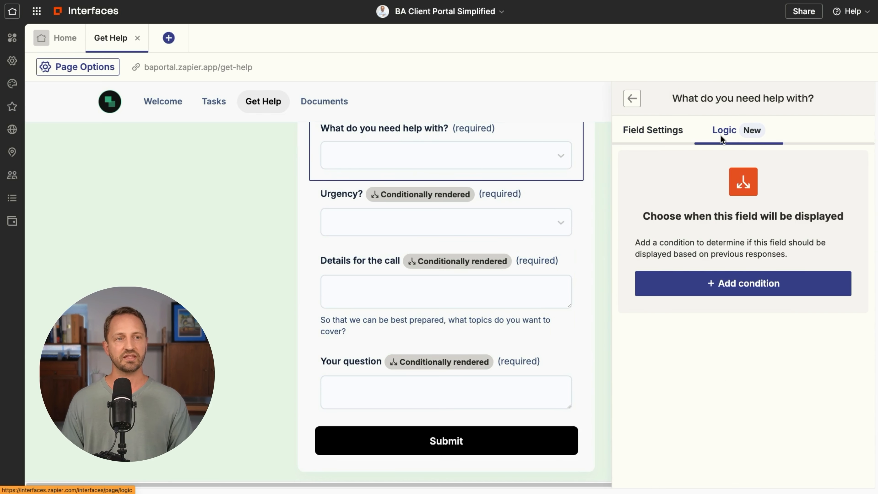
left_click(631, 98)
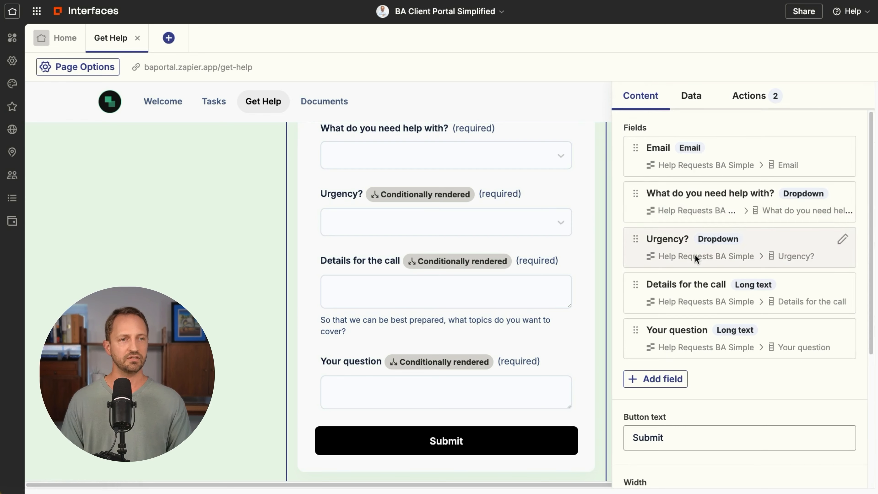
Examine the conditional logic of the form's "Urgency?" field and return to the field list
left_click(696, 242)
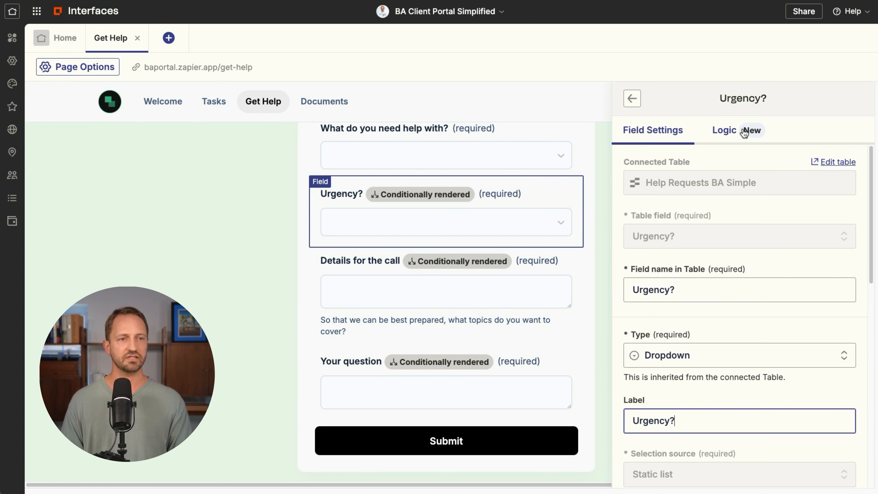
left_click(734, 132)
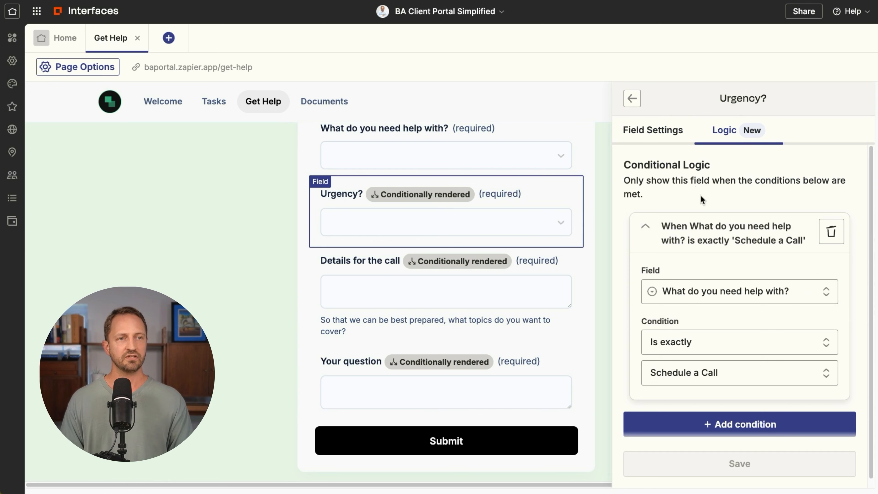
scroll(704, 204, "down", 1)
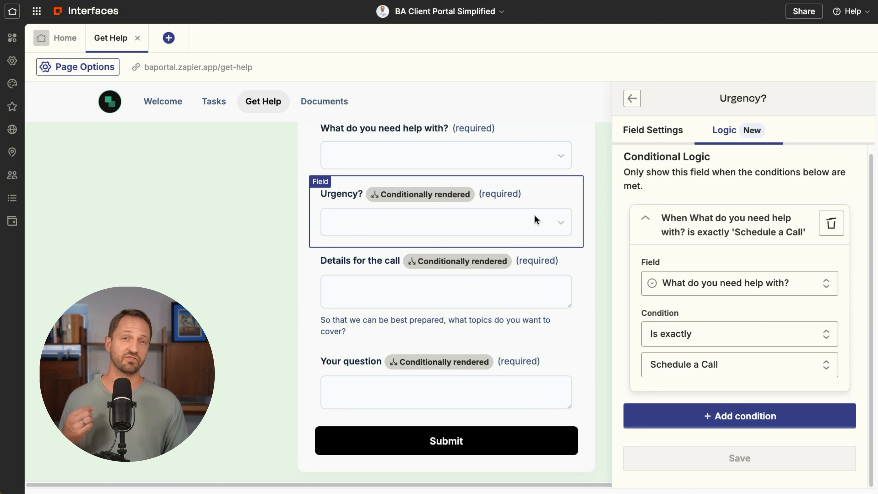
left_click(632, 99)
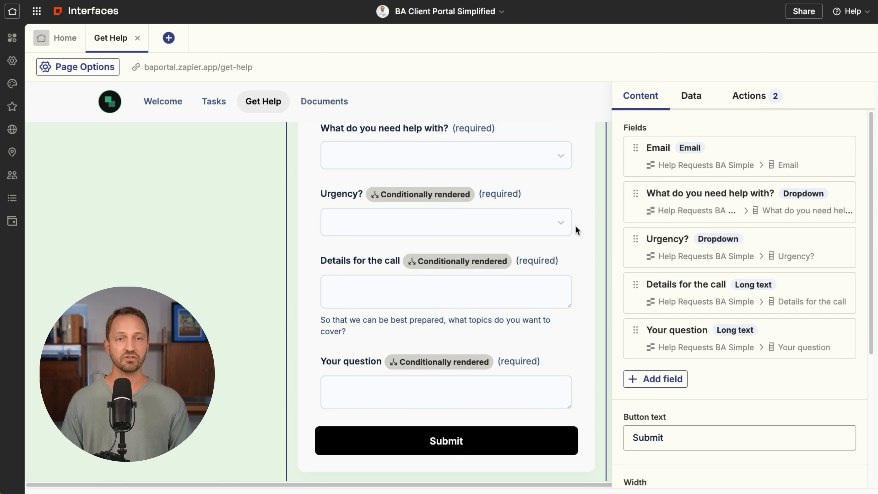
Review the form's Email field settings, highlighting the {{currentUser.email}} default value and checking the Hidden option
left_click(681, 155)
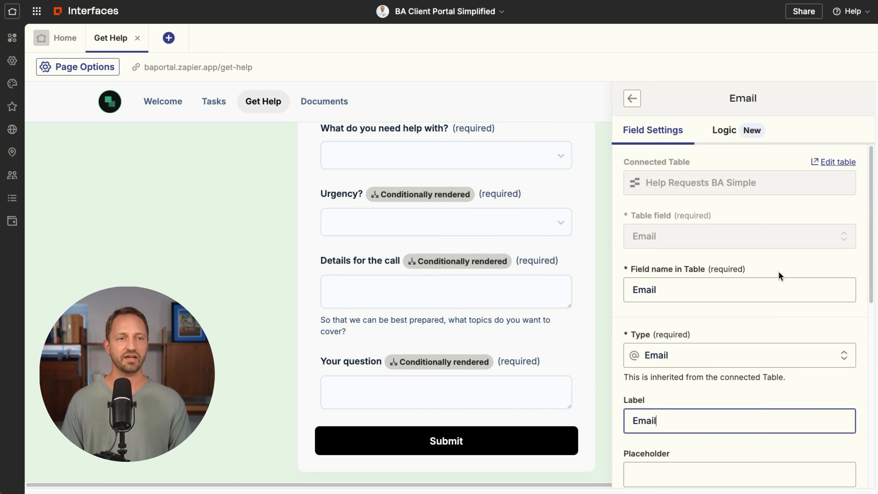
scroll(742, 318, "down", 4)
scroll(734, 308, "down", 4)
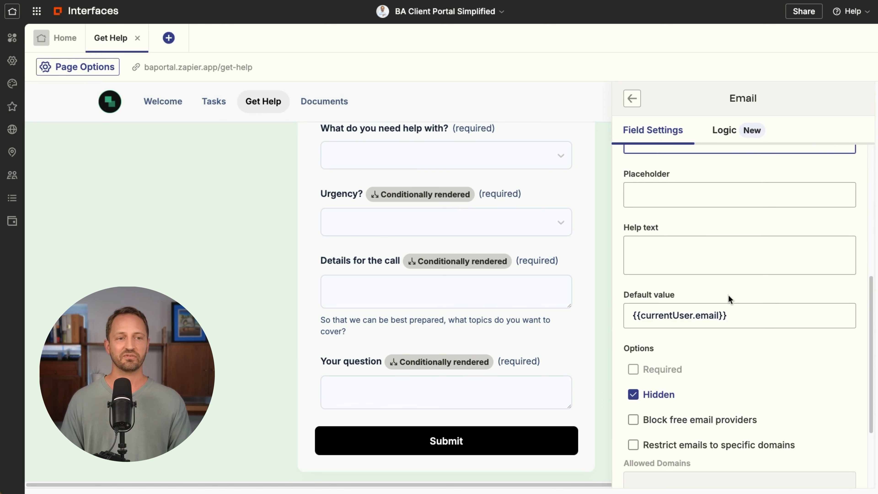
left_click(729, 316)
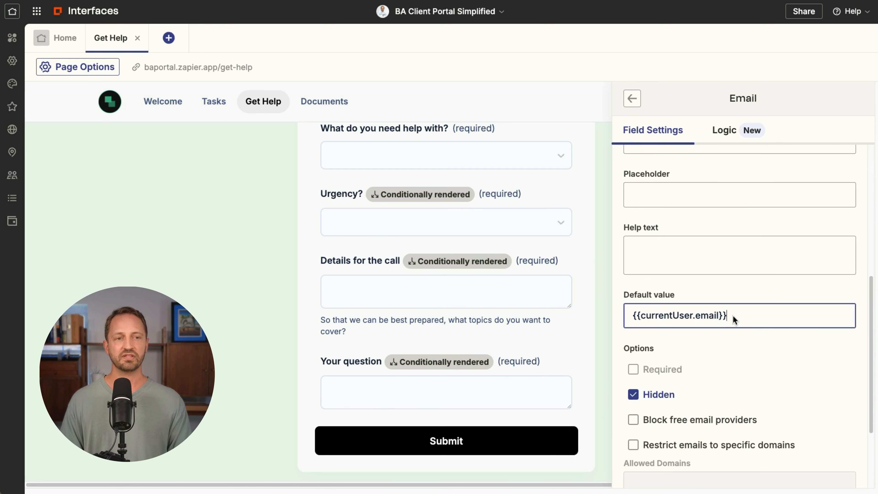
left_click_drag(732, 315, 623, 314)
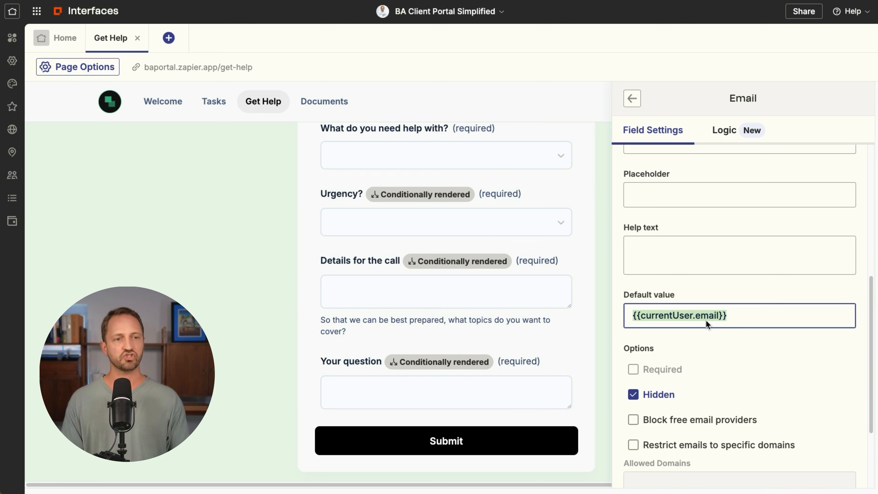
scroll(710, 340, "up", 3)
scroll(711, 340, "down", 6)
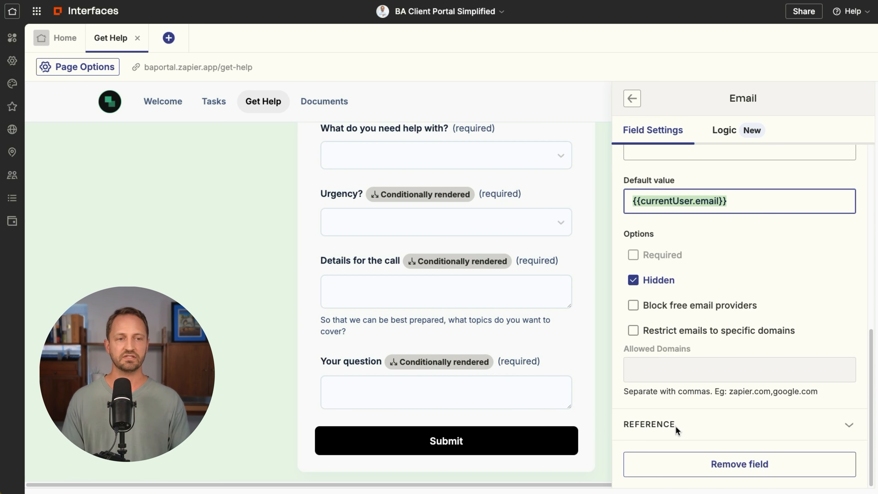
Leave the Email field settings and view the Get Help page in the live portal
left_click(574, 192)
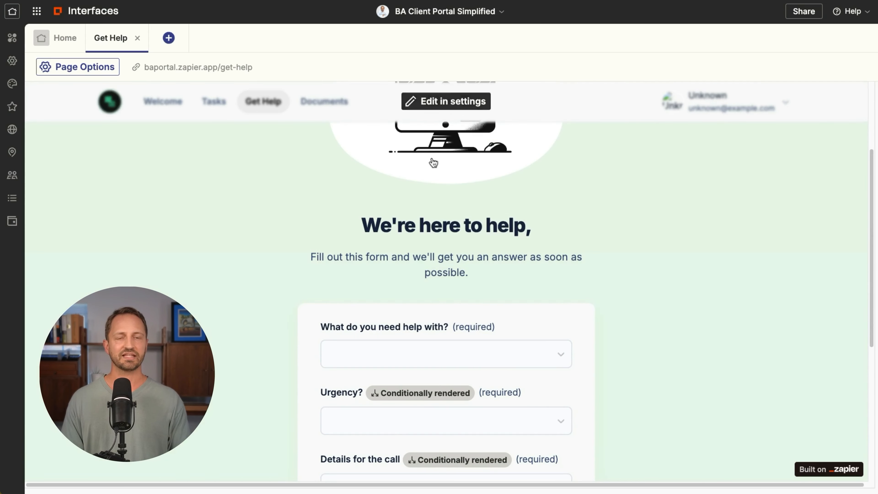
left_click(237, 67)
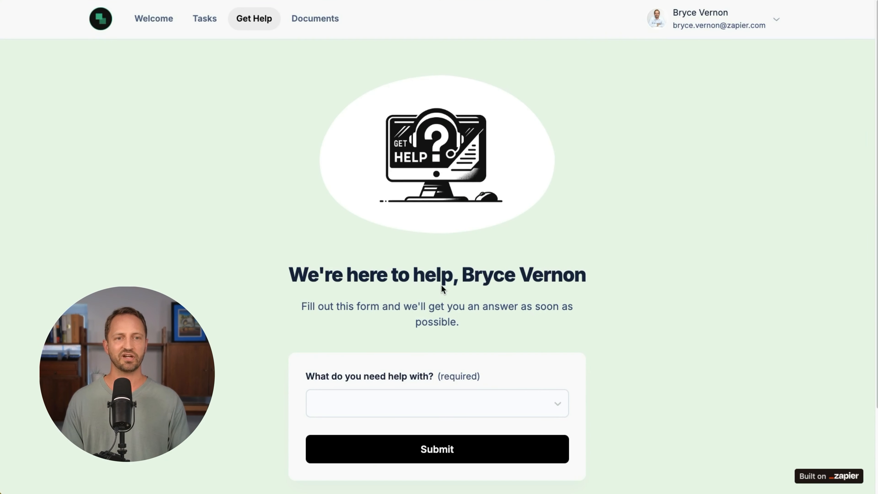
scroll(455, 310, "down", 3)
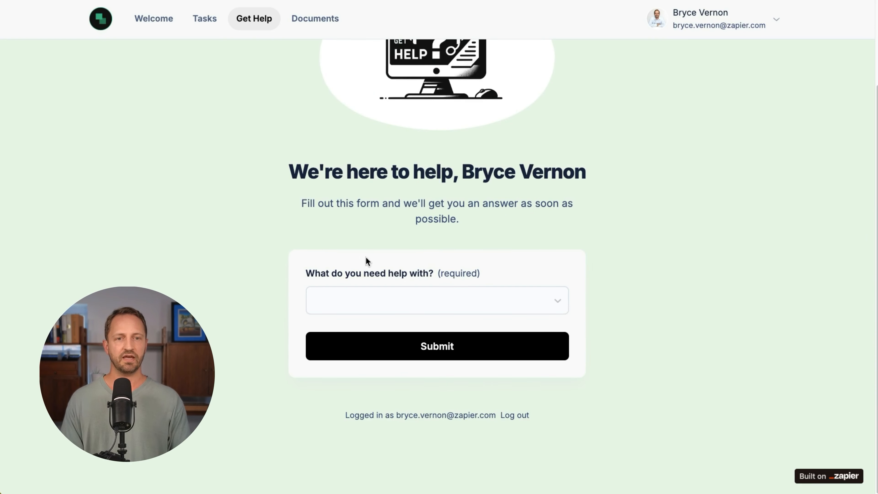
Submit a "Schedule a Call" help request with urgency "Within 2-3 days" and call details "Talk through another few items", and dismiss the notification
left_click(557, 306)
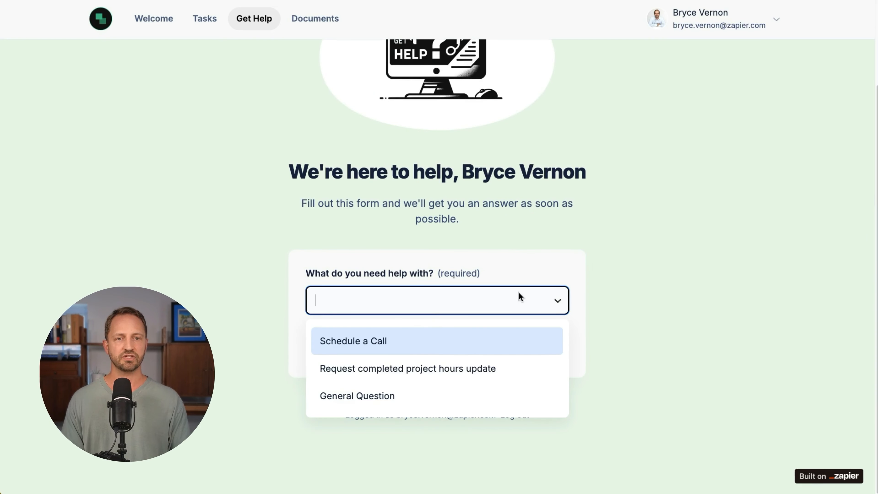
left_click(415, 348)
scroll(788, 192, "down", 4)
left_click(355, 222)
left_click(355, 282)
left_click(386, 282)
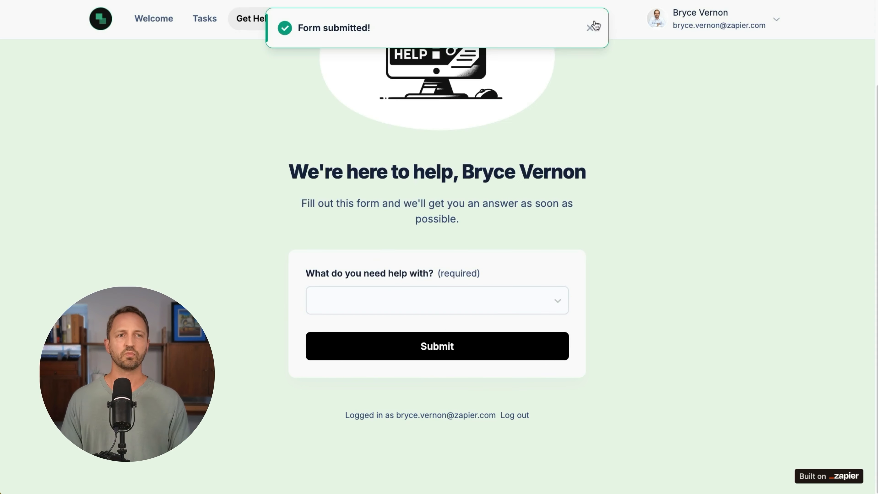
left_click(590, 26)
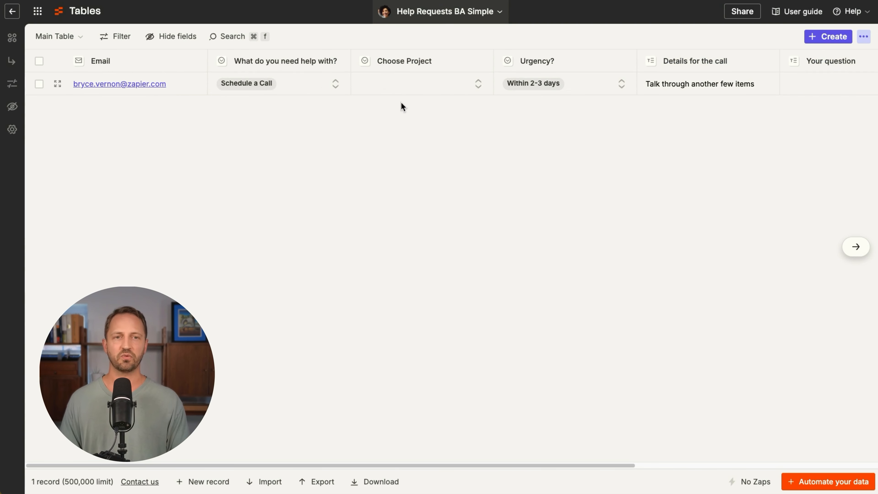
Examine the submitted request's record across the columns of the Help Requests BA Simple table
scroll(251, 108, "right", 8)
scroll(268, 102, "left", 8)
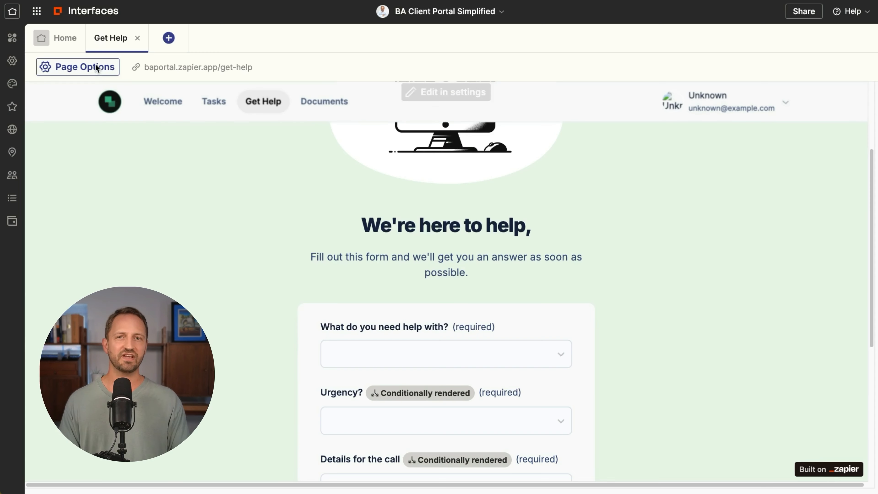
Open the Welcome page in the portal editor and review the welcome text's Markdown content with its {{currentUser.name}} variable
left_click(71, 37)
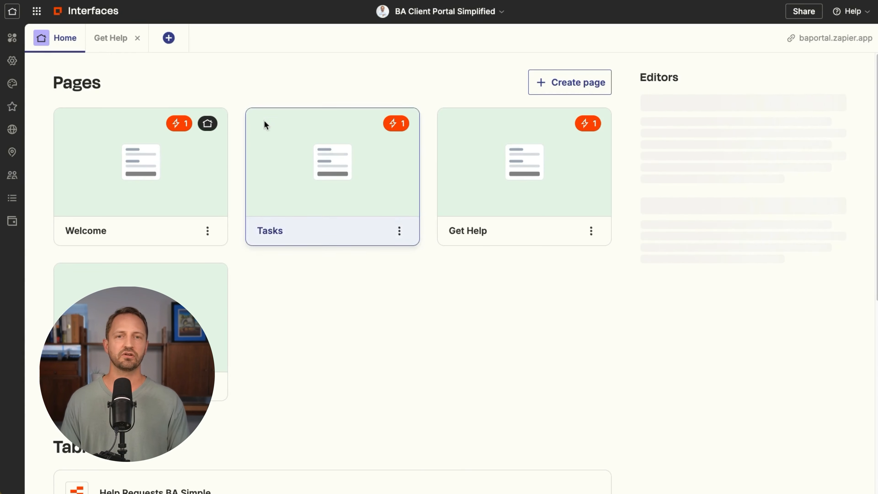
left_click(164, 179)
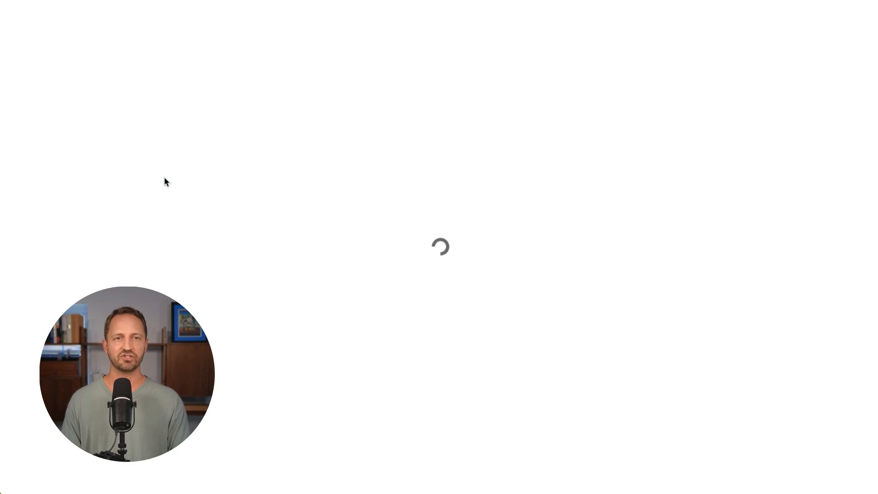
scroll(580, 226, "down", 3)
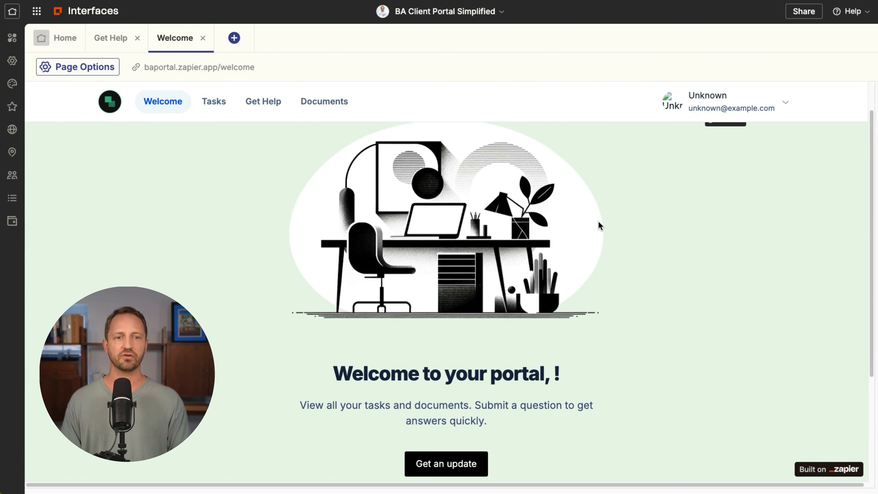
scroll(599, 225, "down", 3)
scroll(397, 314, "down", 3)
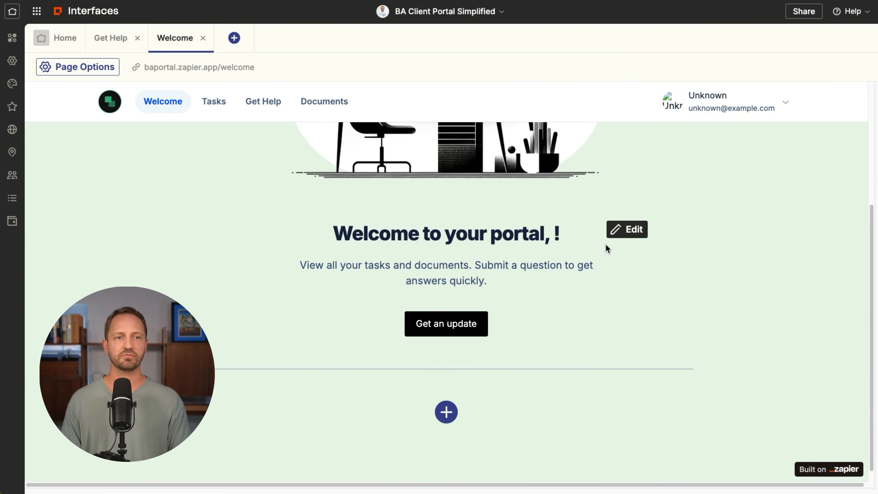
left_click(622, 230)
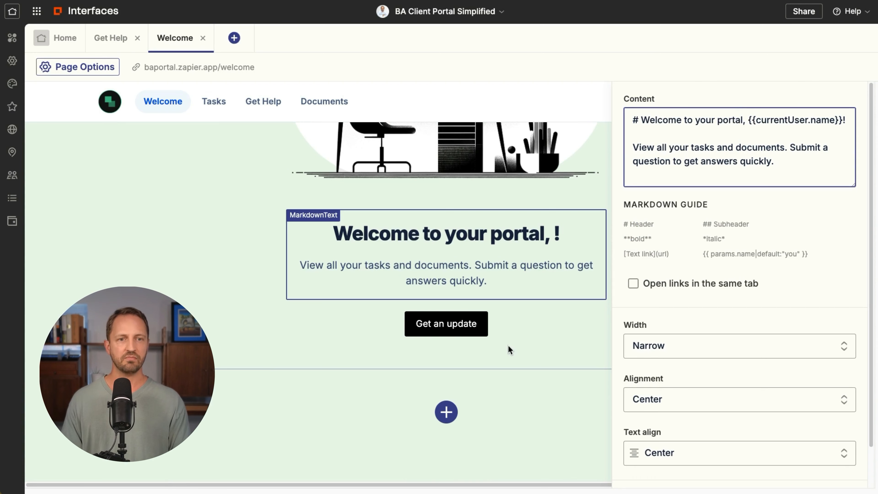
left_click(560, 308)
Review the content settings of the Welcome page's "Get an update" button and open its action settings
mouse_move(470, 323)
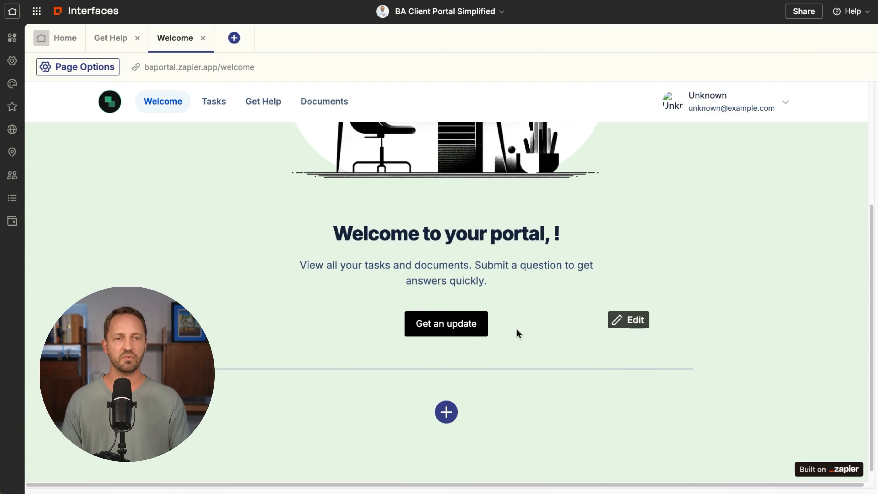
mouse_move(600, 337)
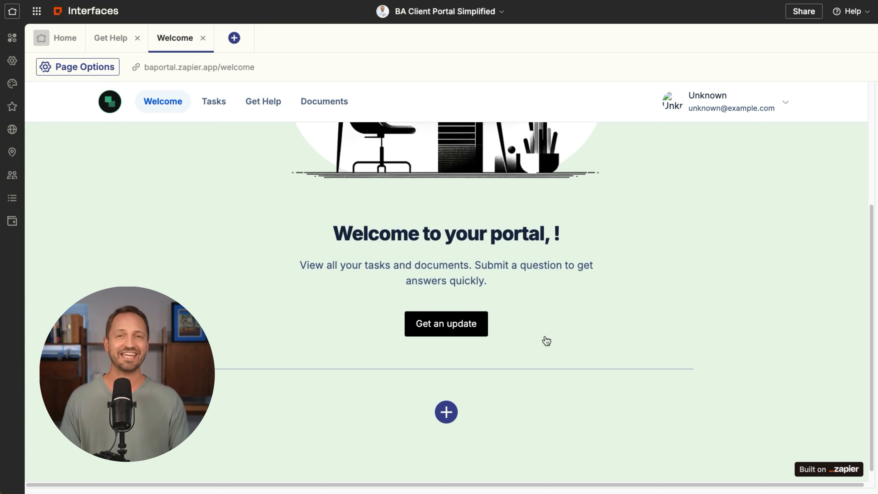
mouse_move(578, 317)
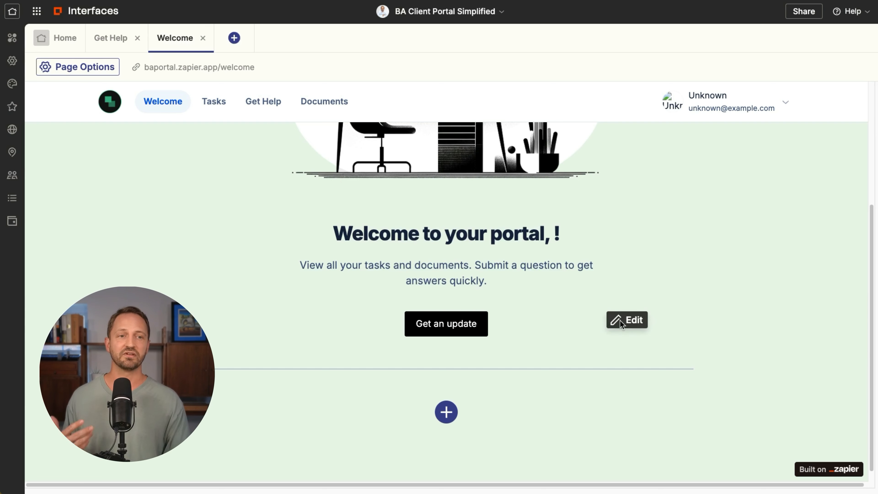
left_click(620, 320)
scroll(752, 220, "down", 3)
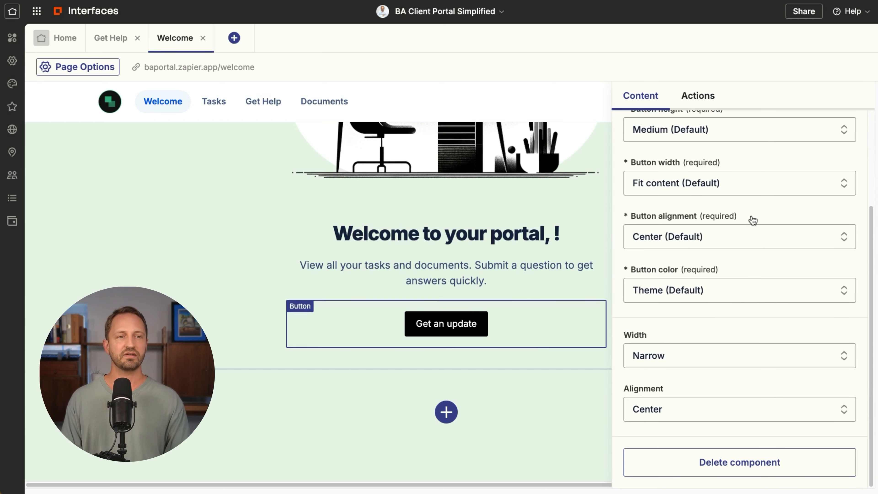
scroll(703, 181, "up", 3)
left_click(693, 97)
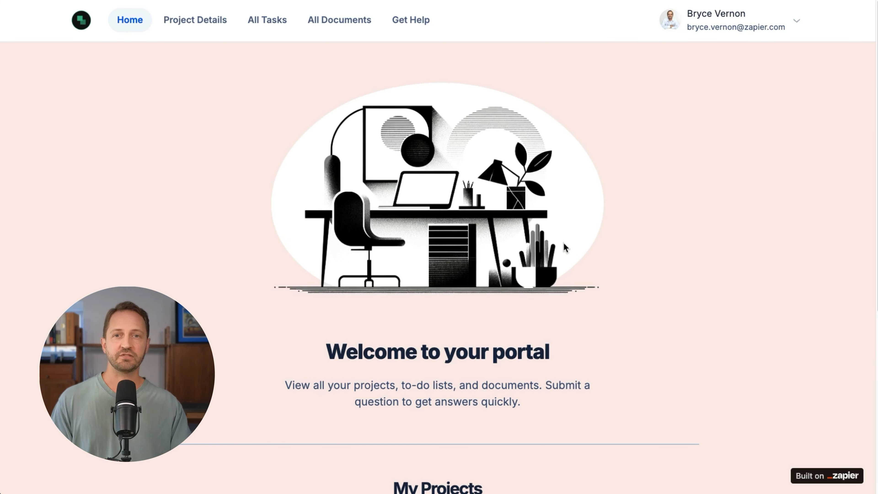
Choose the Website Design project under My Projects in the live advanced portal and view its details
scroll(564, 243, "down", 5)
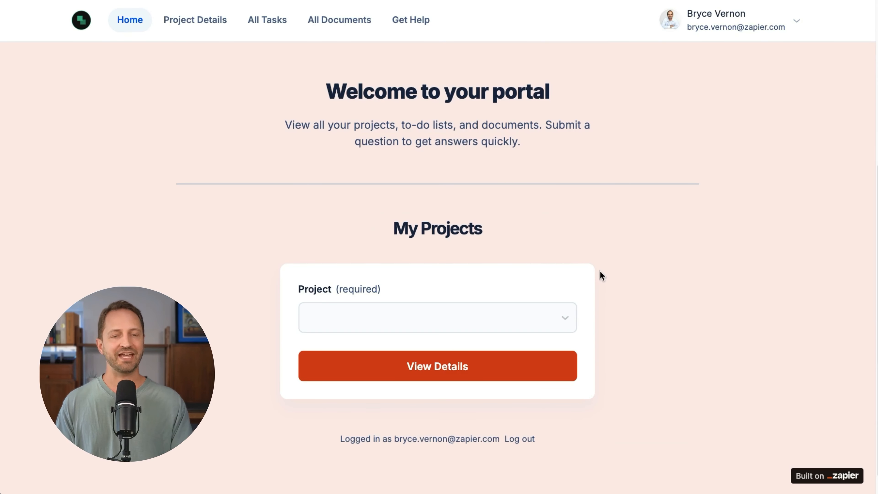
left_click(553, 320)
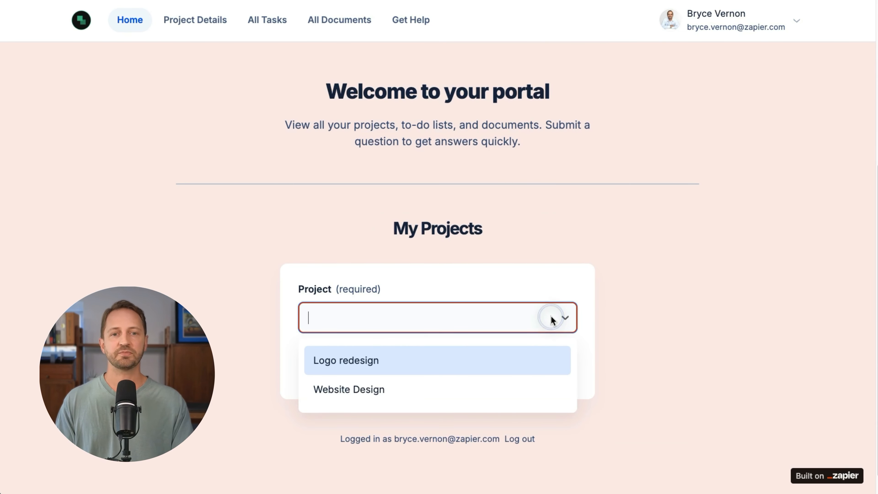
left_click(380, 390)
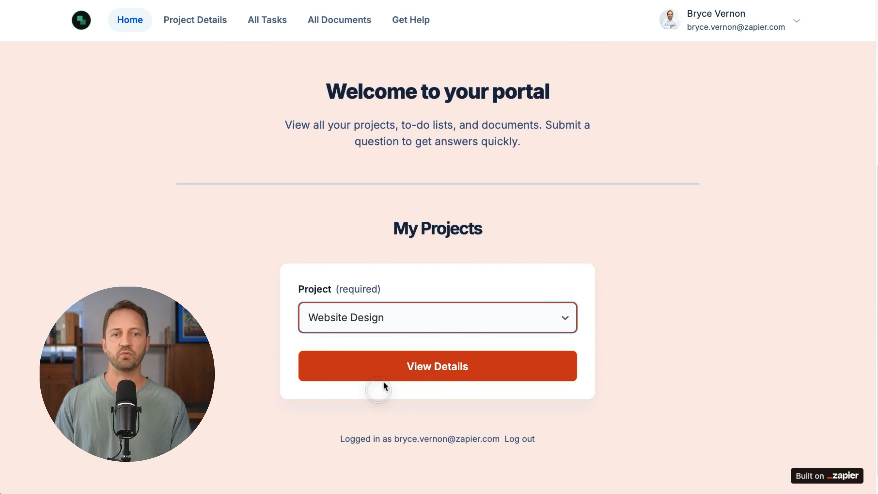
left_click(416, 372)
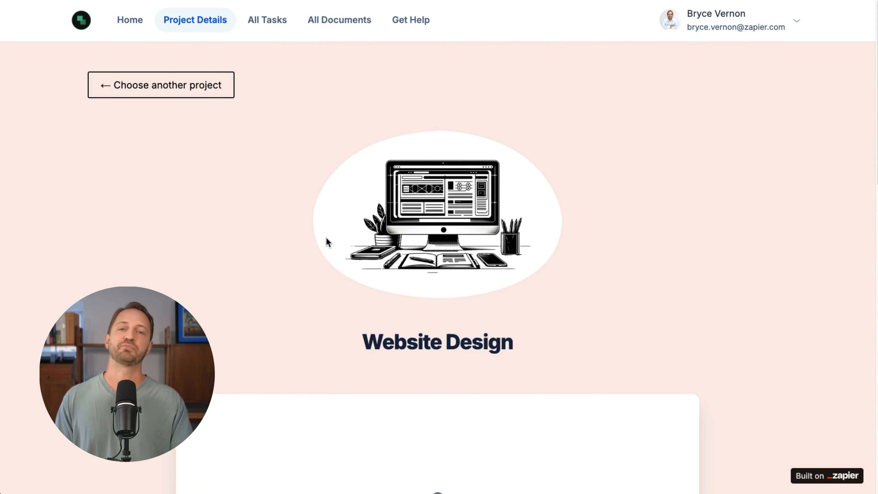
Review the Website Design project page, including its status table, Tasks list and Documents table
scroll(696, 243, "down", 7)
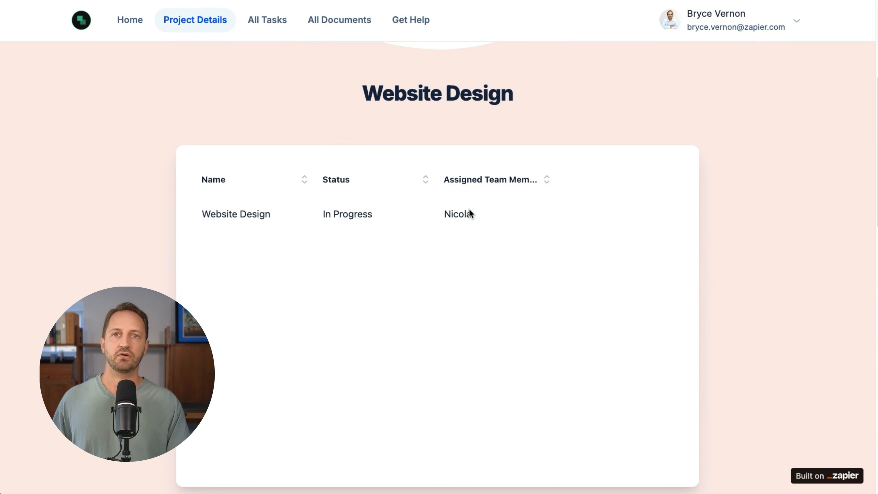
scroll(499, 216, "down", 10)
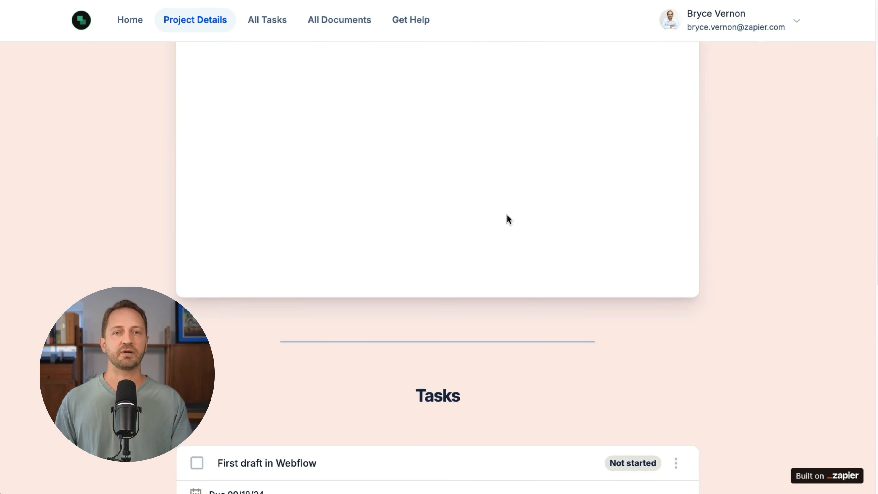
scroll(487, 235, "down", 10)
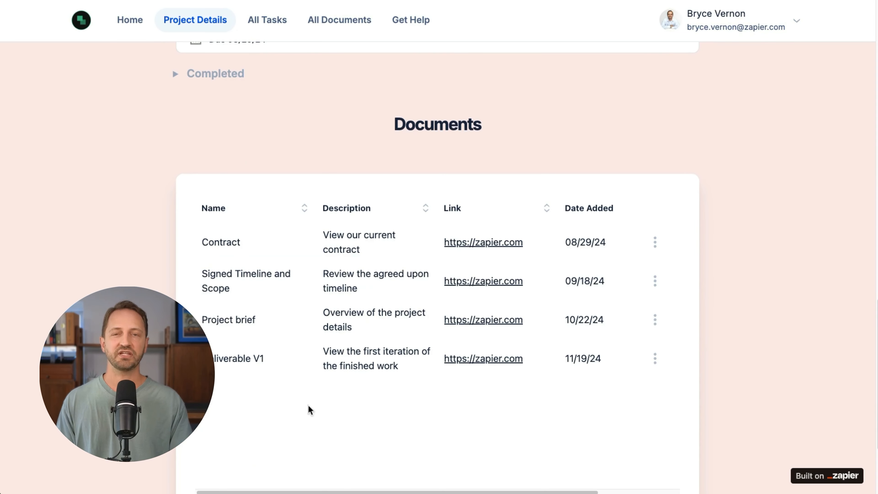
scroll(325, 299, "up", 20)
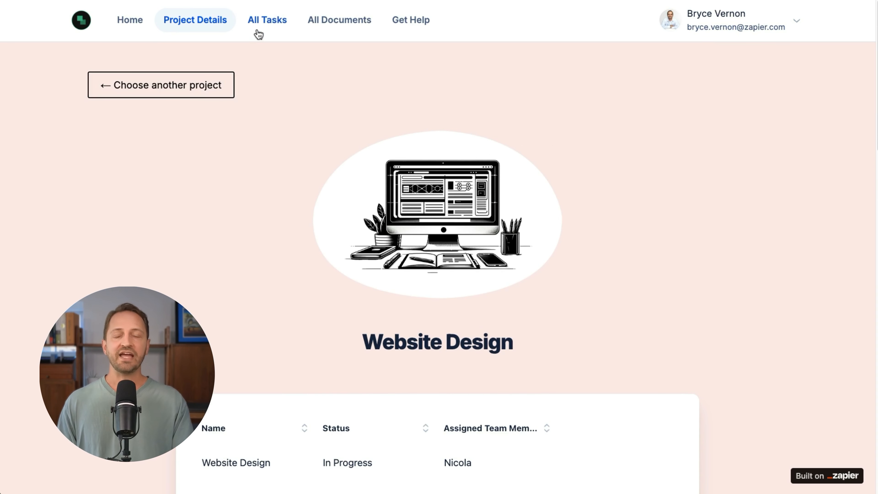
Review the All Tasks page and the "First draft in Webflow" item details, and open the All Documents page
left_click(275, 21)
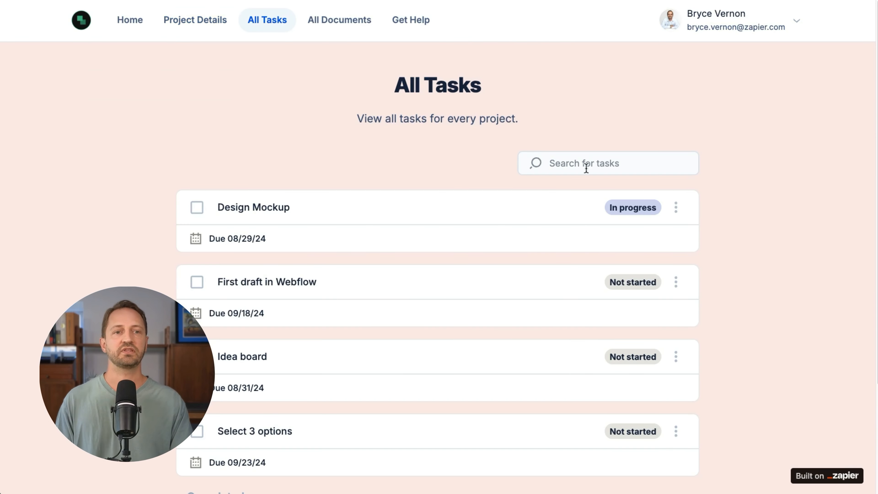
scroll(425, 241, "down", 3)
left_click(327, 168)
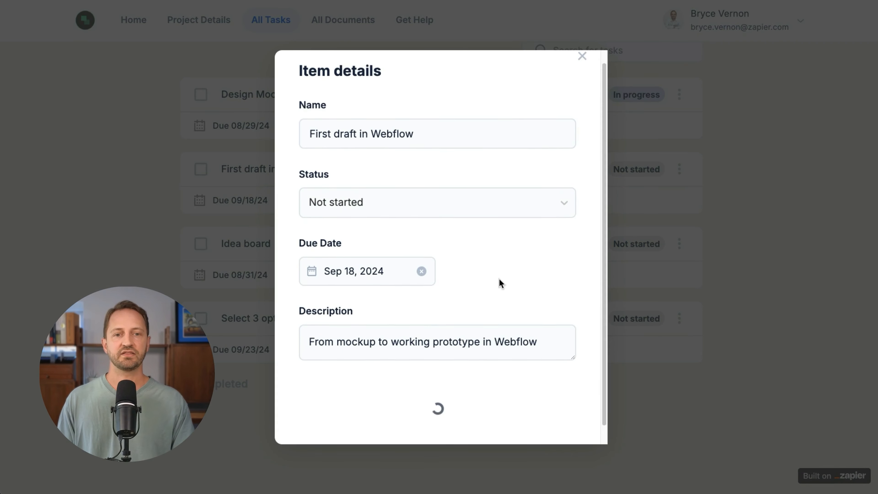
left_click(582, 55)
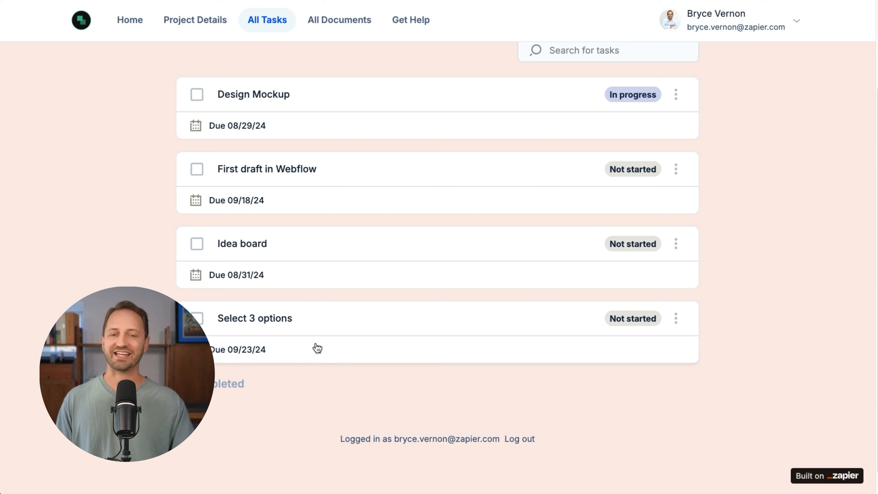
scroll(400, 386, "up", 3)
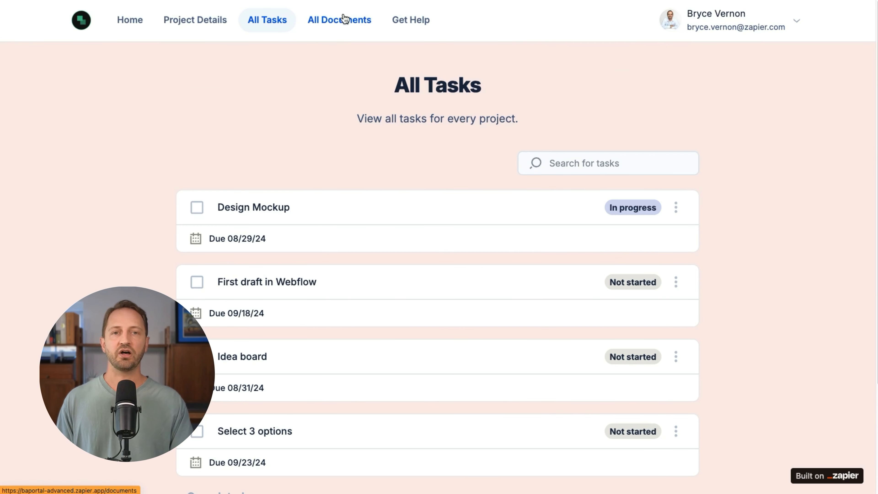
left_click(345, 20)
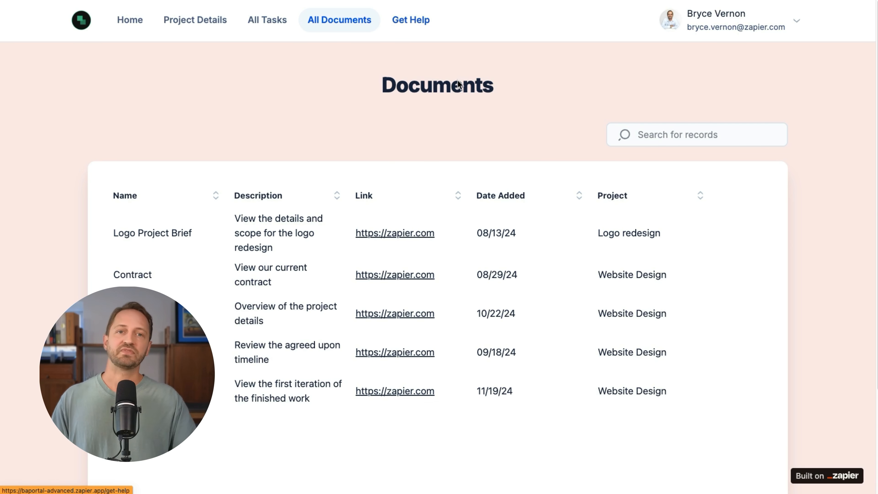
On the advanced portal's Get Help form, choose "Request completed project hours update" and select Website Design as the project
scroll(611, 235, "down", 4)
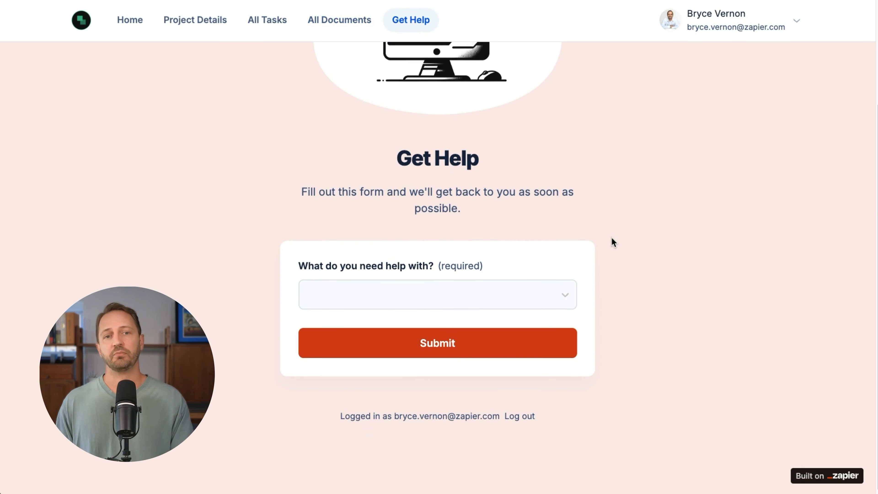
left_click(553, 294)
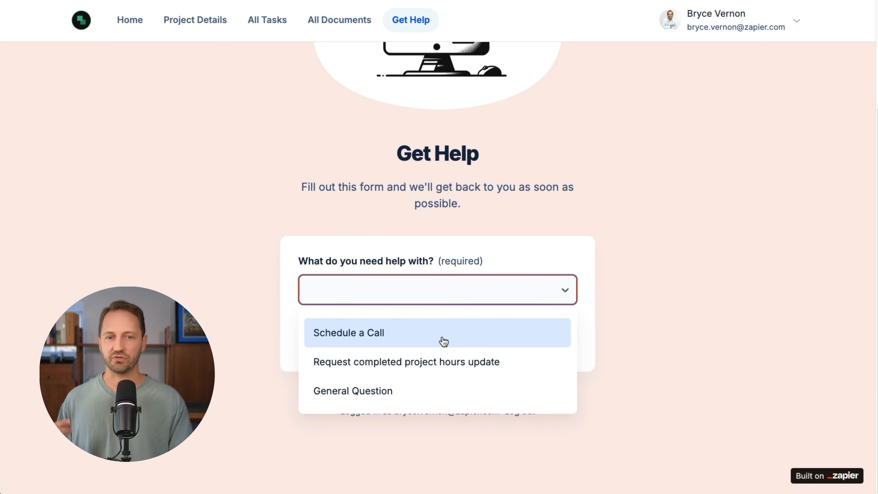
left_click(452, 364)
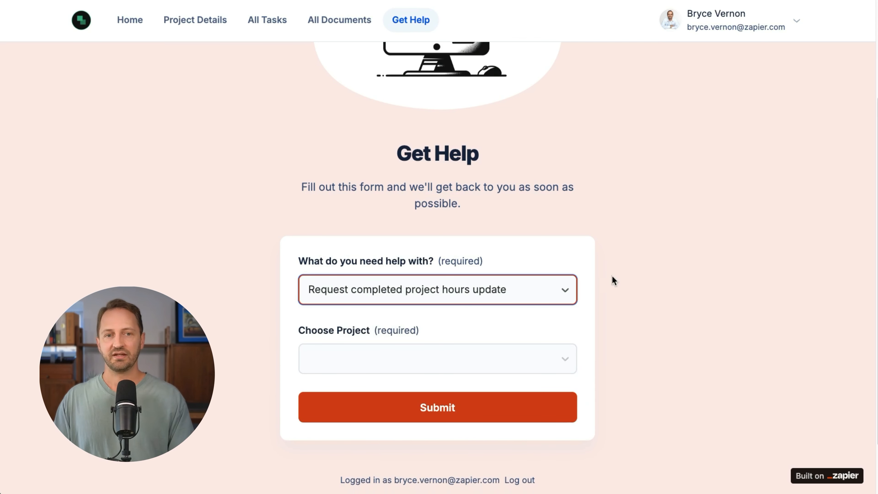
scroll(617, 279, "down", 2)
left_click(489, 290)
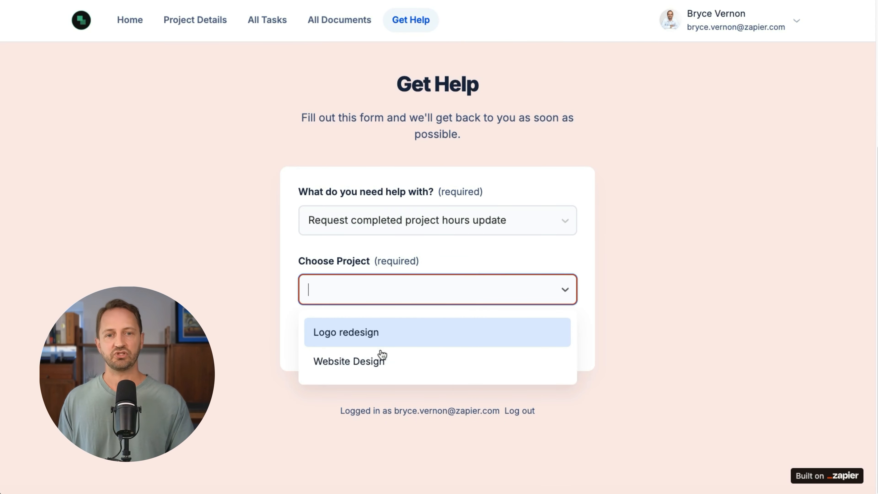
left_click(371, 362)
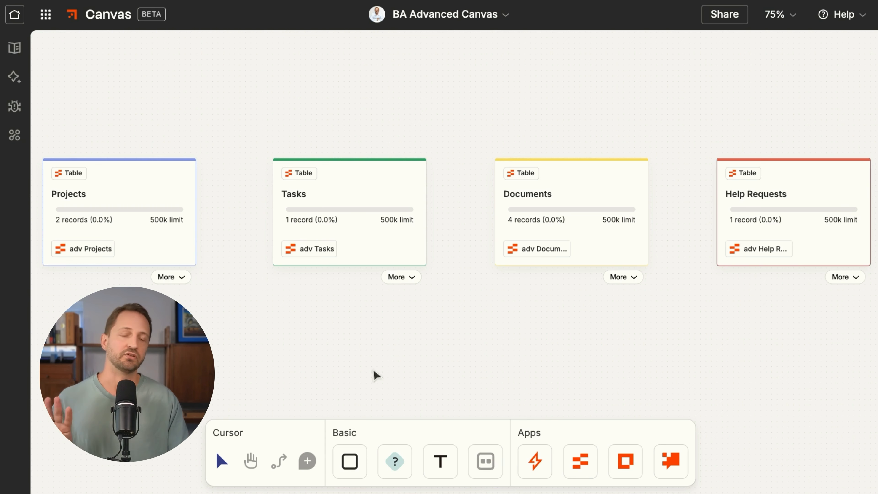
Review the Projects, Tasks, Documents and Help Requests table cards on the BA Advanced Canvas
mouse_move(130, 172)
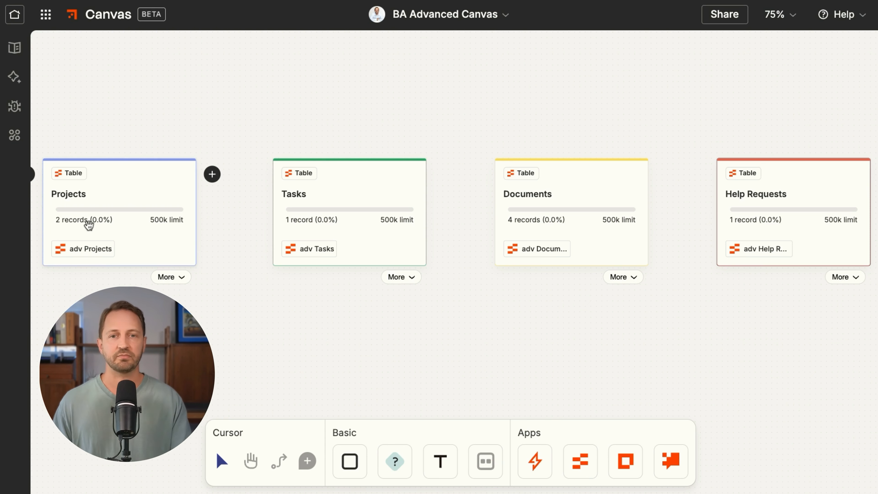
mouse_move(347, 211)
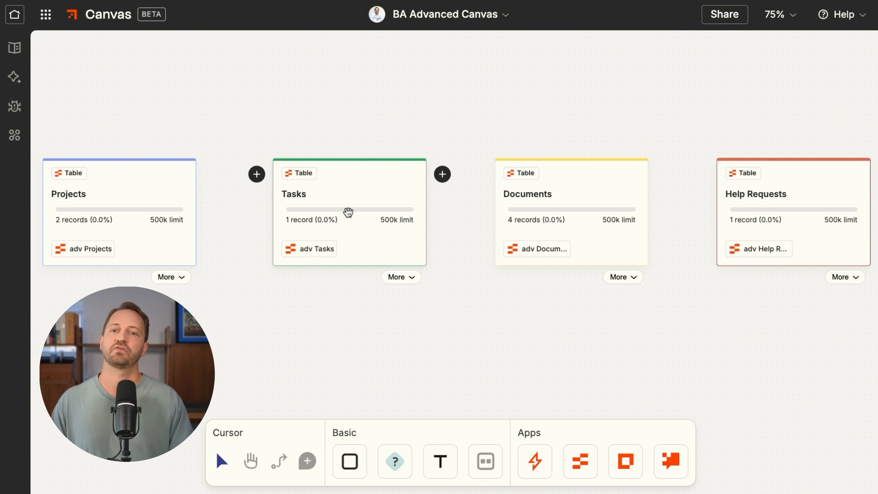
mouse_move(501, 219)
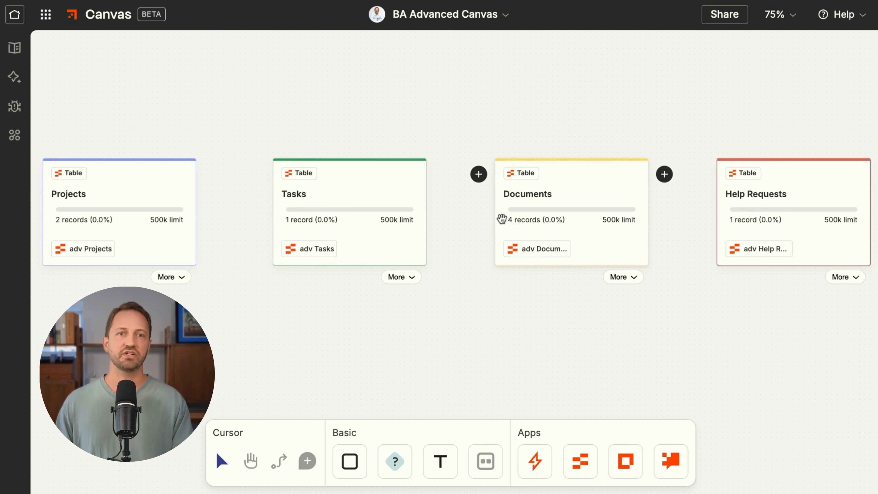
mouse_move(756, 196)
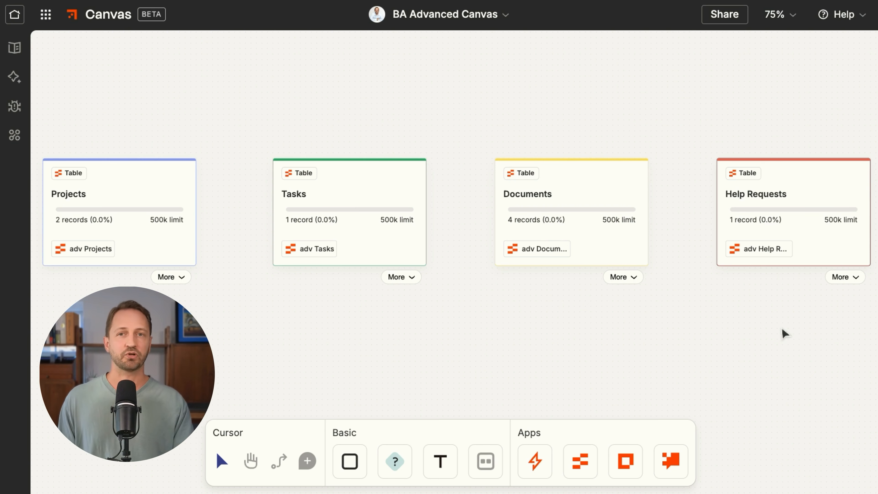
mouse_move(353, 175)
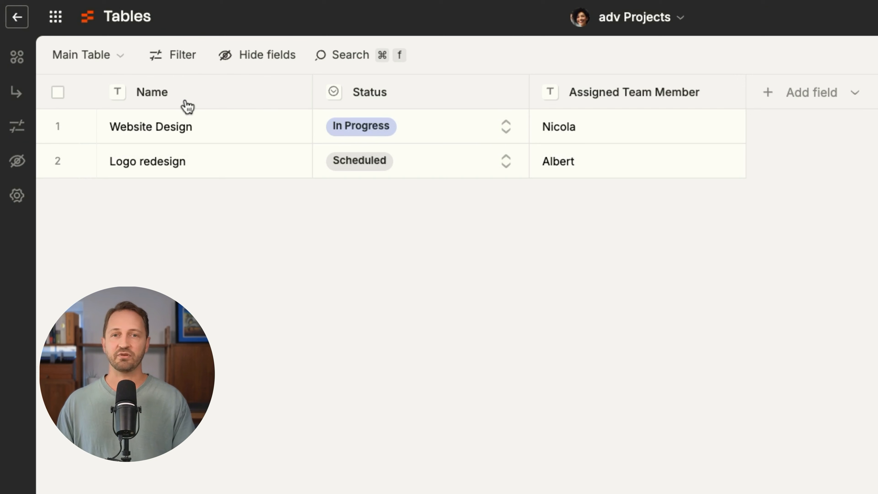
Review the columns of the adv Projects table and the types available for adding a field
left_click(423, 99)
left_click(388, 124)
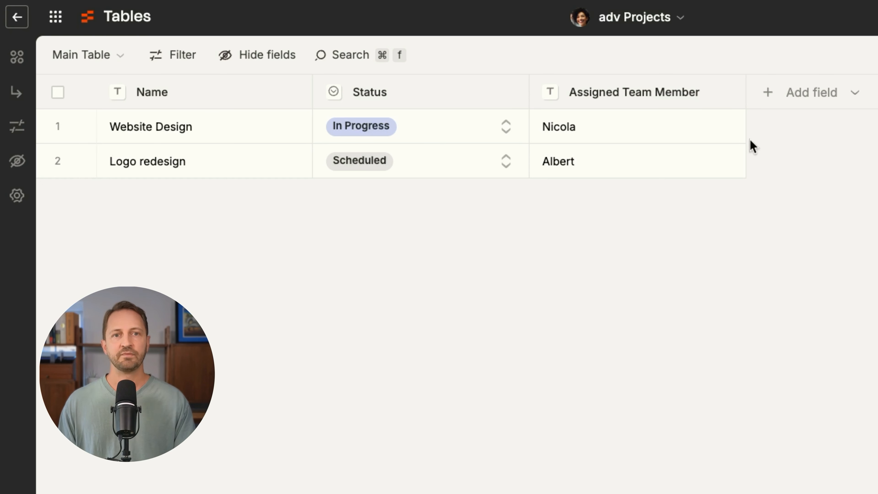
left_click(812, 98)
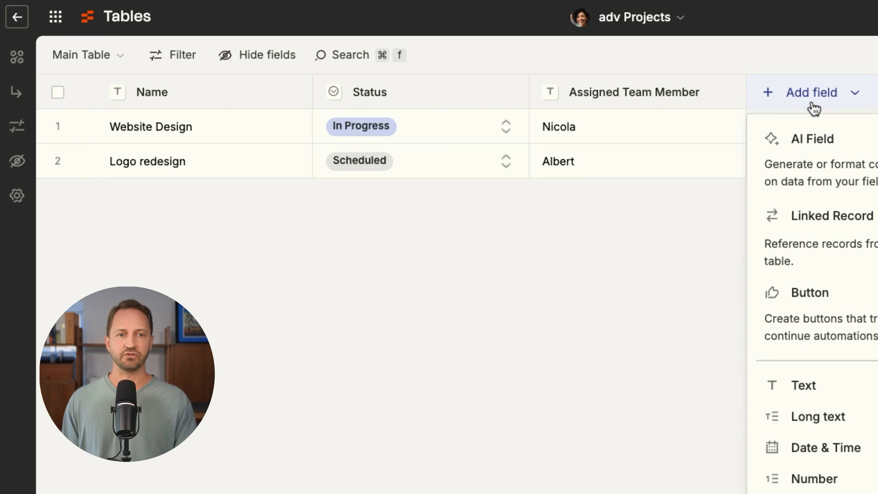
left_click(679, 333)
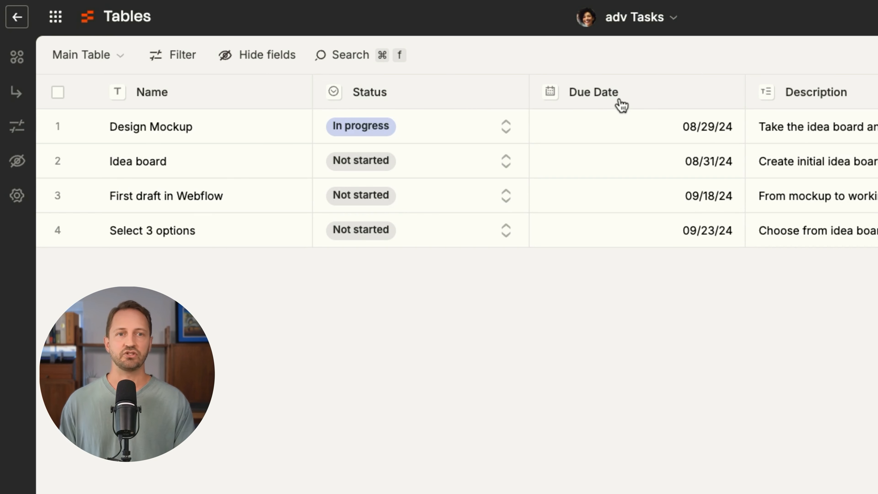
Review the columns of the adv Tasks table and the Project choices offered for the fourth task
scroll(648, 125, "right", 2)
scroll(648, 125, "right", 15)
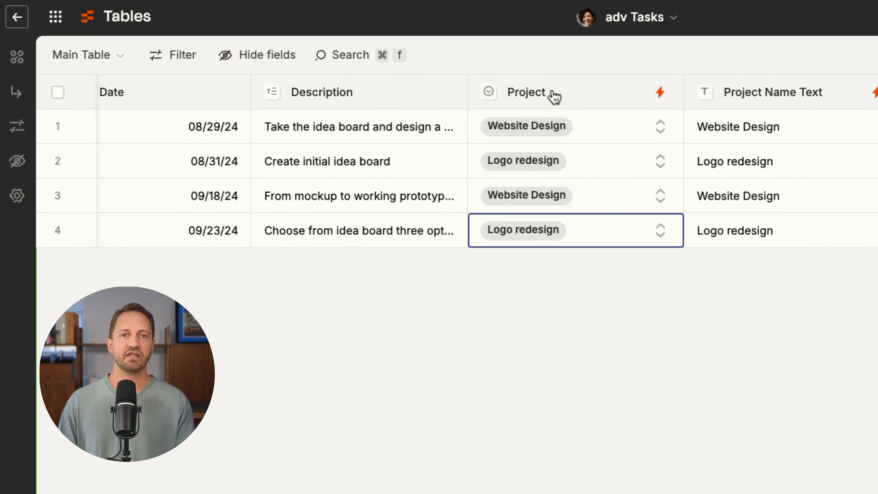
left_click(633, 235)
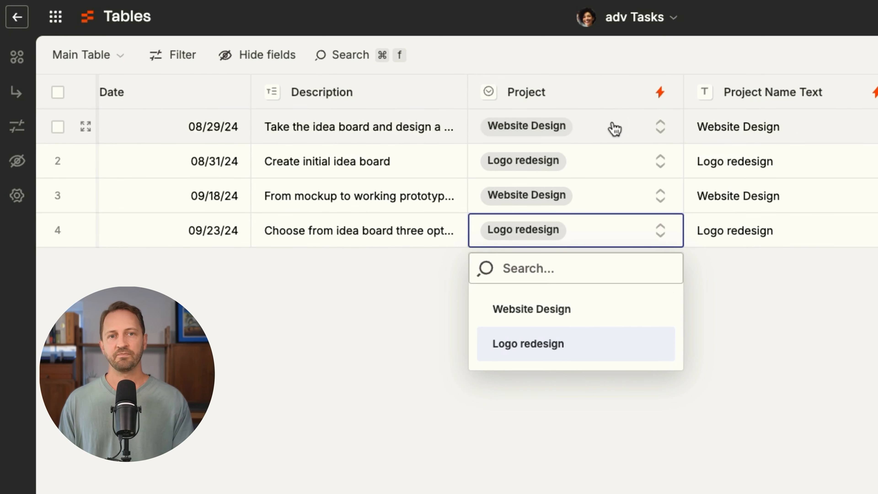
Examine the adv Tasks Project field's selection source and source table settings, and check the Zaps linked to the field
left_click(588, 91)
left_click(529, 128)
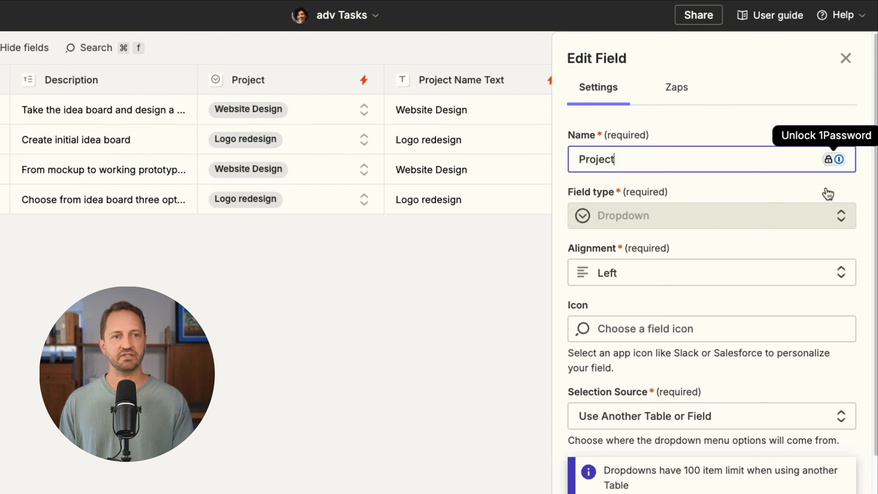
scroll(740, 309, "down", 3)
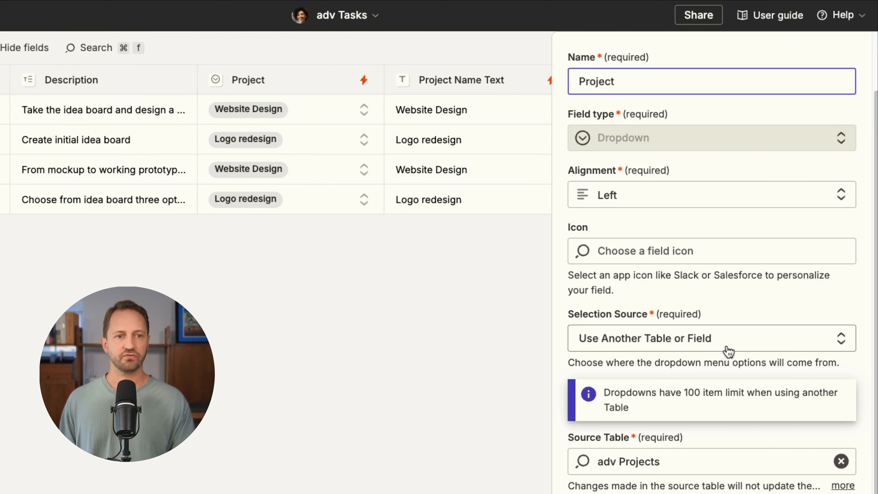
scroll(662, 408, "down", 1)
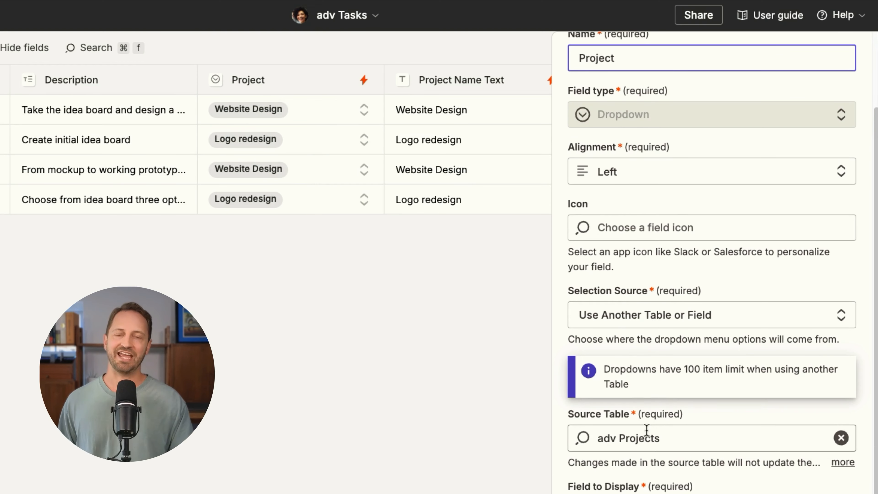
scroll(658, 462, "up", 4)
left_click(842, 59)
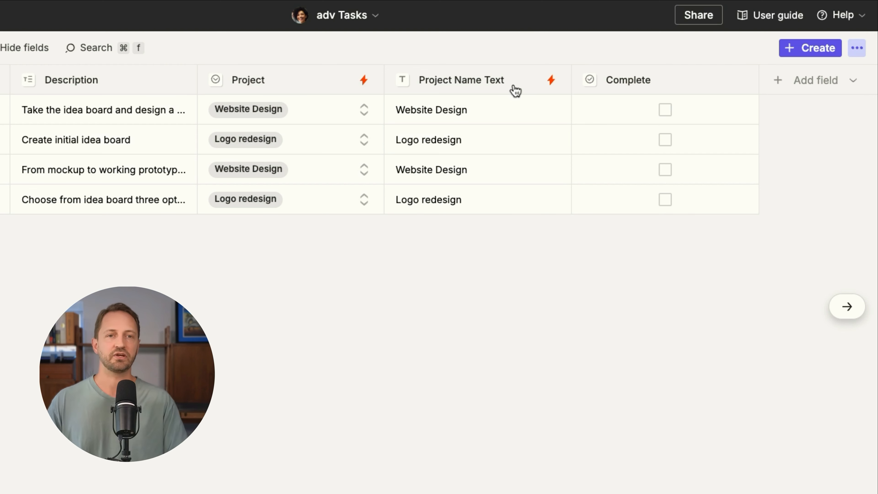
mouse_move(370, 85)
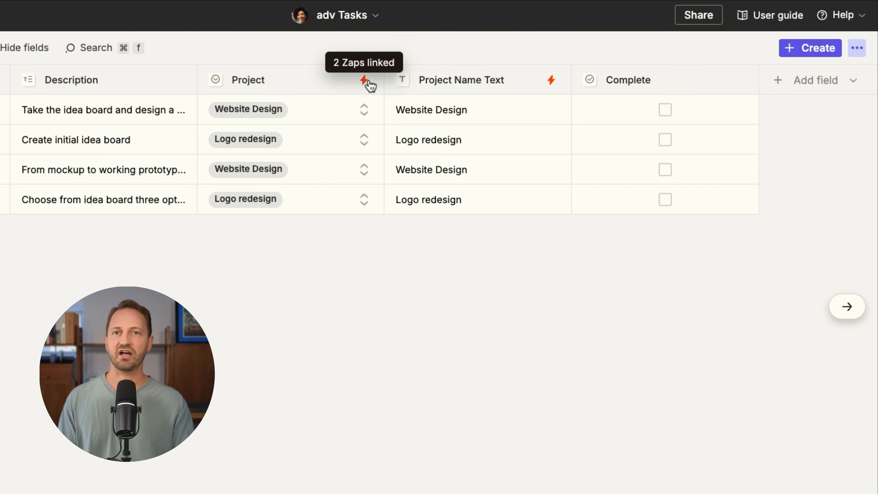
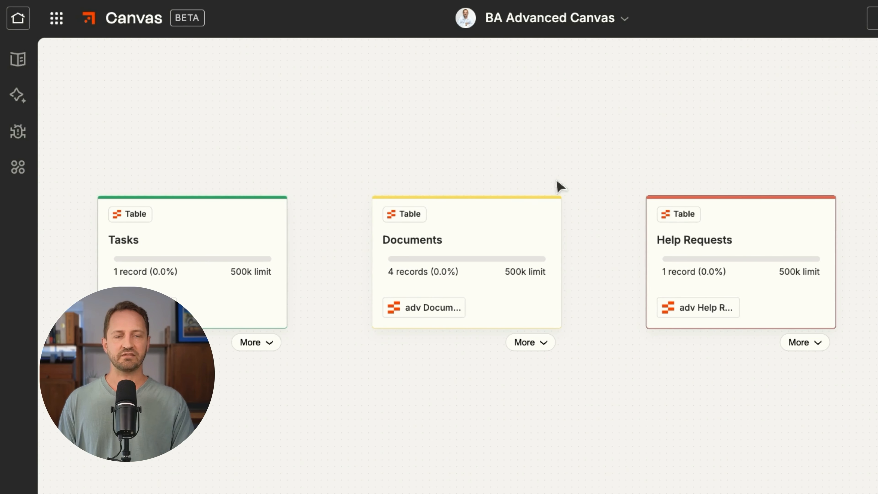
Expand the Help Requests card on the BA Advanced Canvas, open its table and review all its columns
left_click(765, 312)
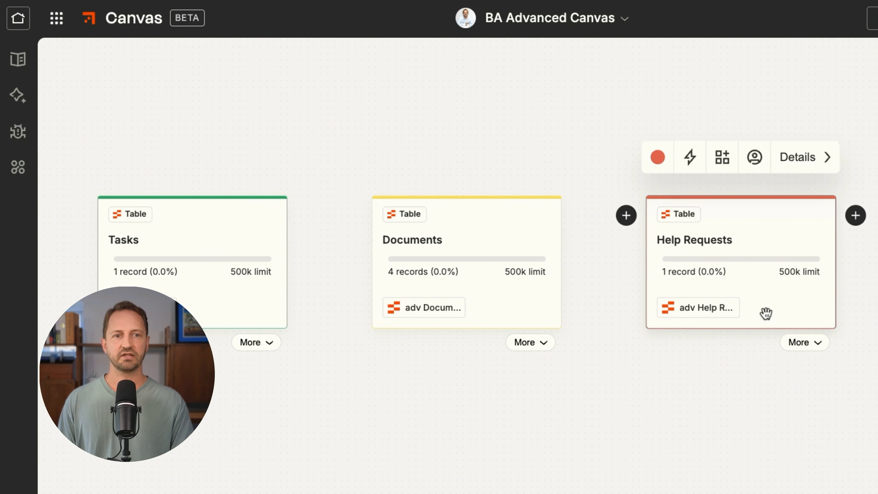
left_click(802, 344)
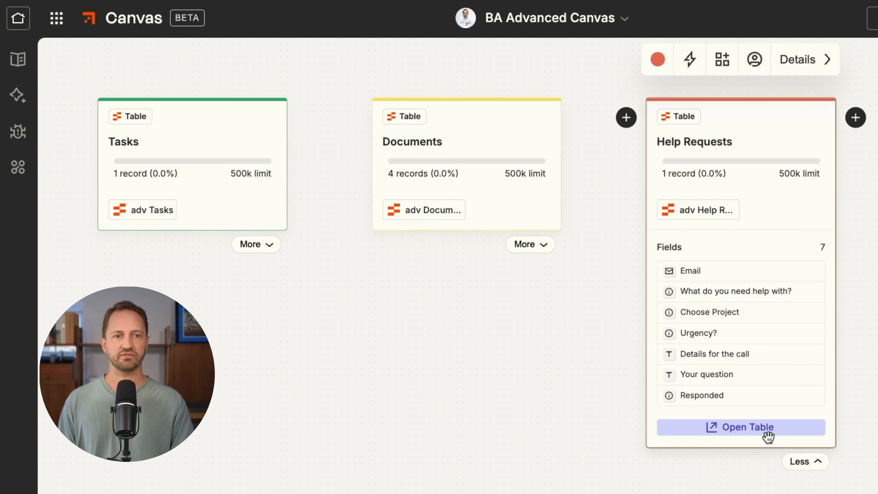
left_click(760, 428)
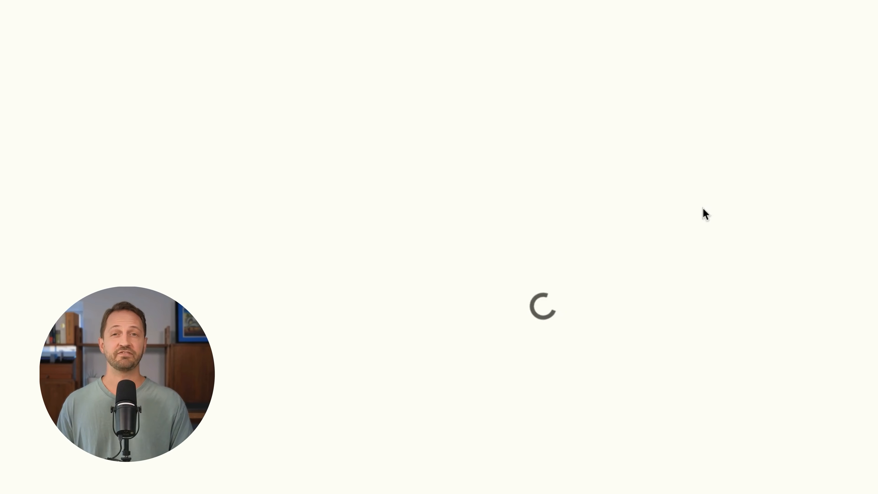
scroll(162, 91, "right", 10)
scroll(163, 93, "right", 8)
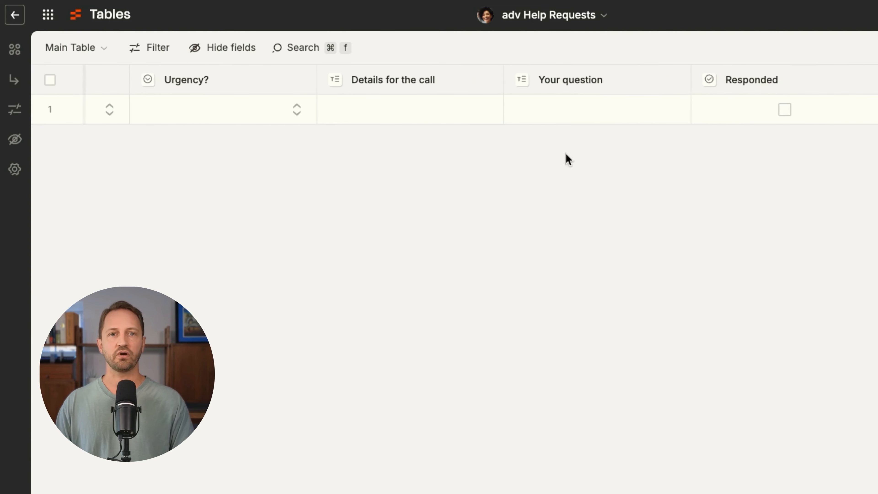
scroll(622, 114, "left", 15)
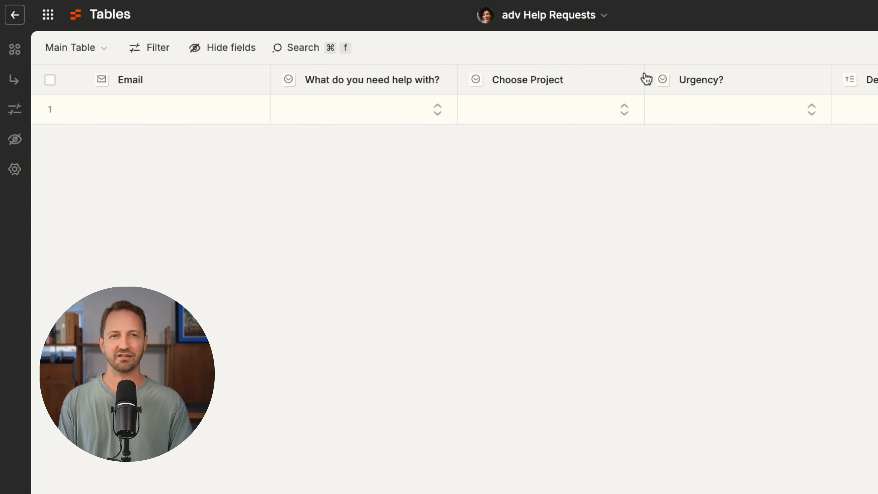
scroll(714, 97, "right", 10)
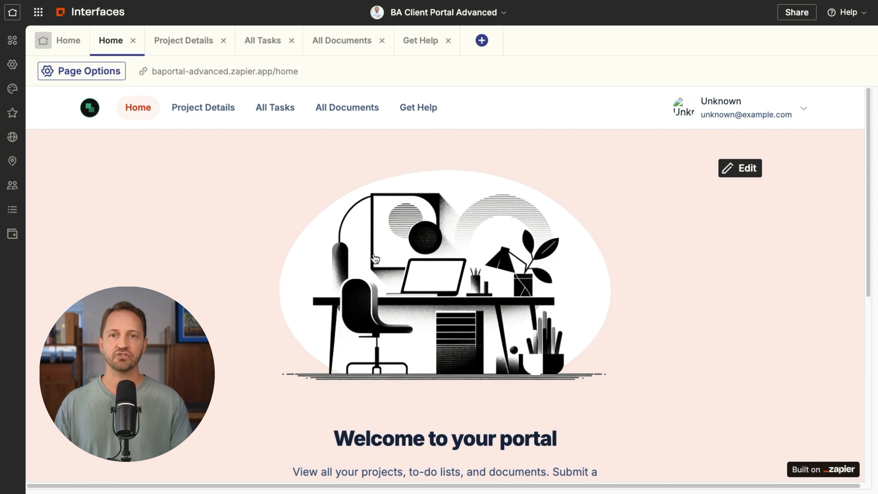
On the Home page of BA Client Portal Advanced in Zapier Interfaces, open the My Projects form's Project field settings
scroll(426, 246, "down", 2)
scroll(432, 246, "down", 9)
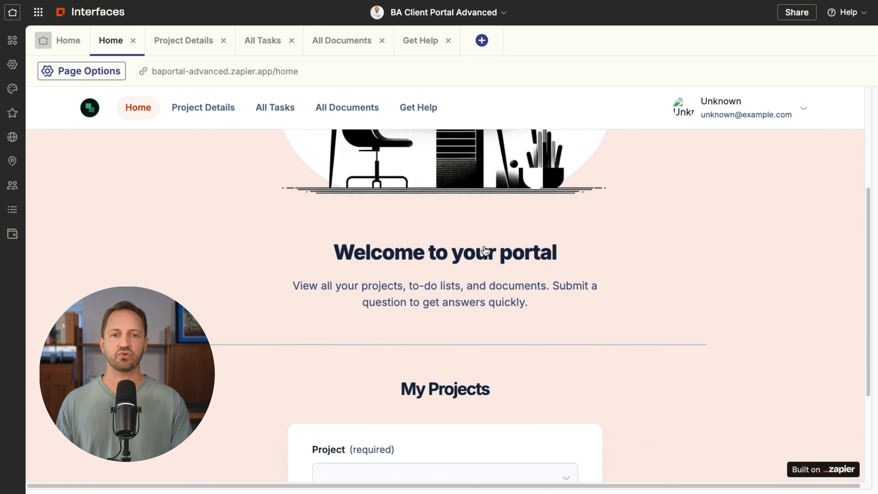
mouse_move(558, 277)
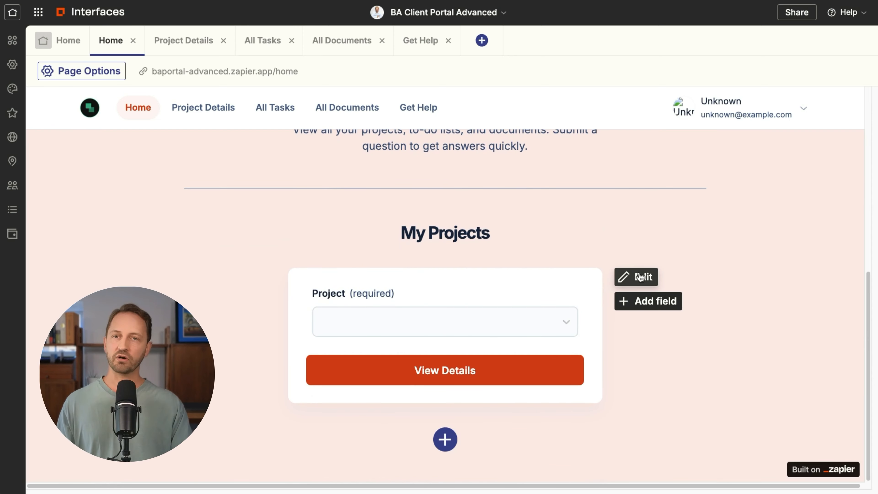
left_click(628, 278)
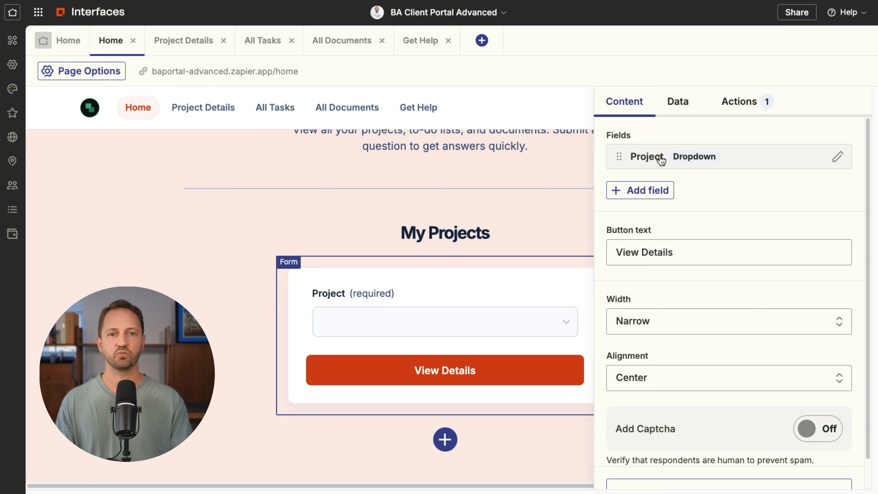
left_click(723, 156)
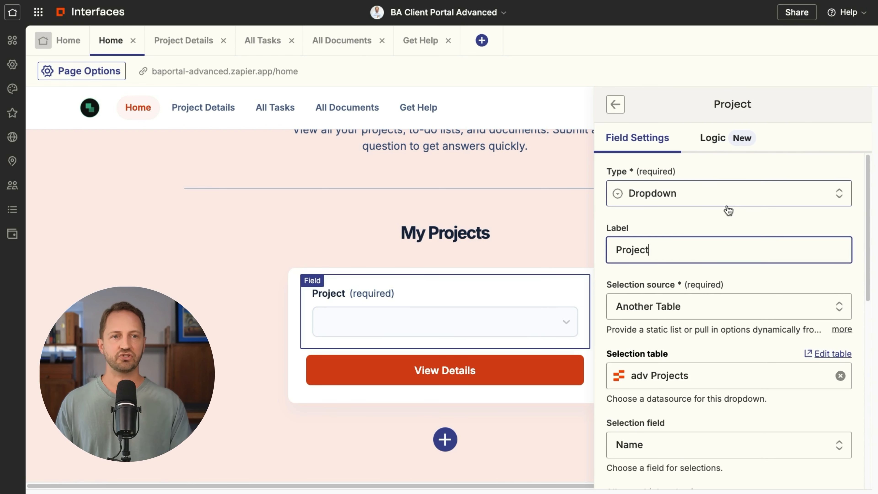
Examine the Project dropdown's selection source, selection table, selection field and Required and Hidden options
scroll(726, 205, "down", 3)
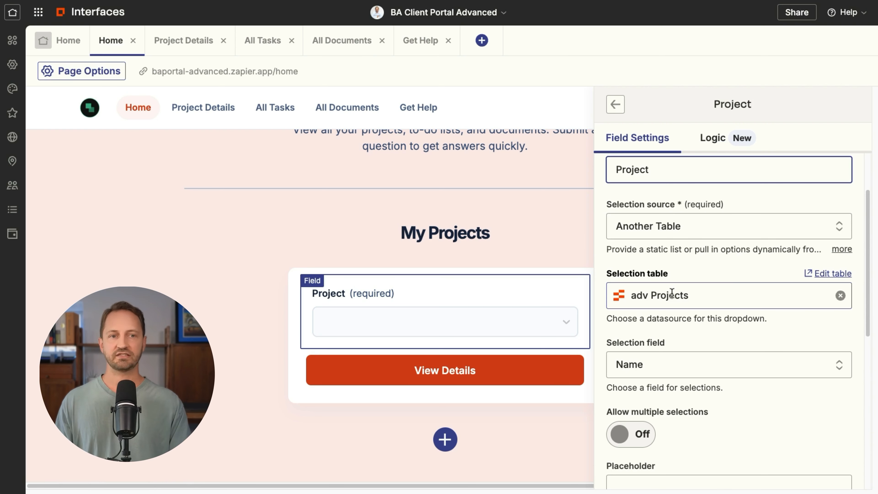
scroll(730, 288, "down", 2)
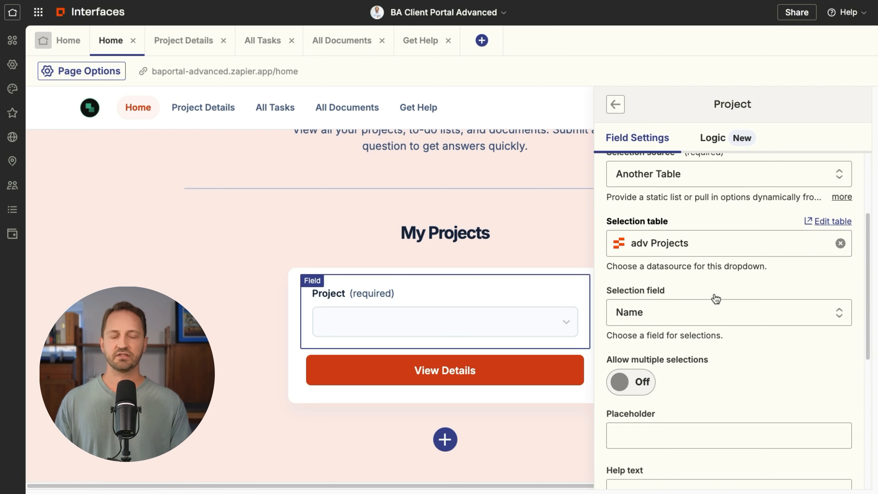
left_click(721, 315)
left_click(763, 277)
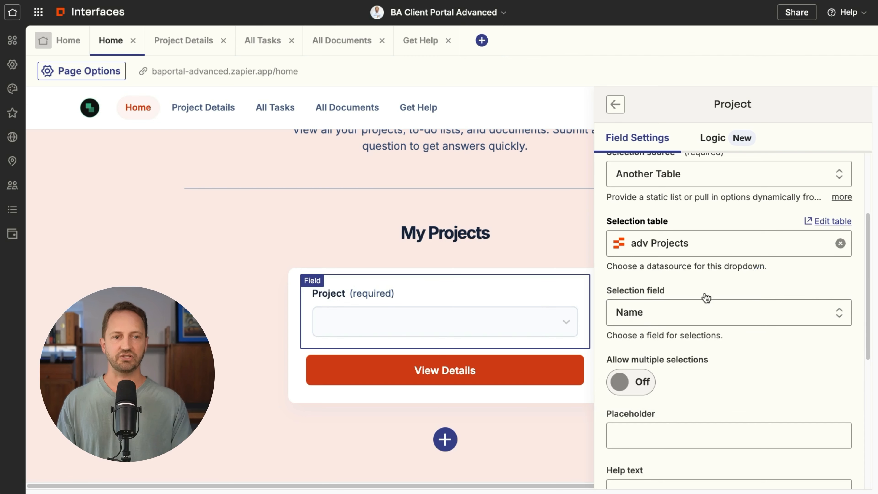
scroll(704, 297, "down", 7)
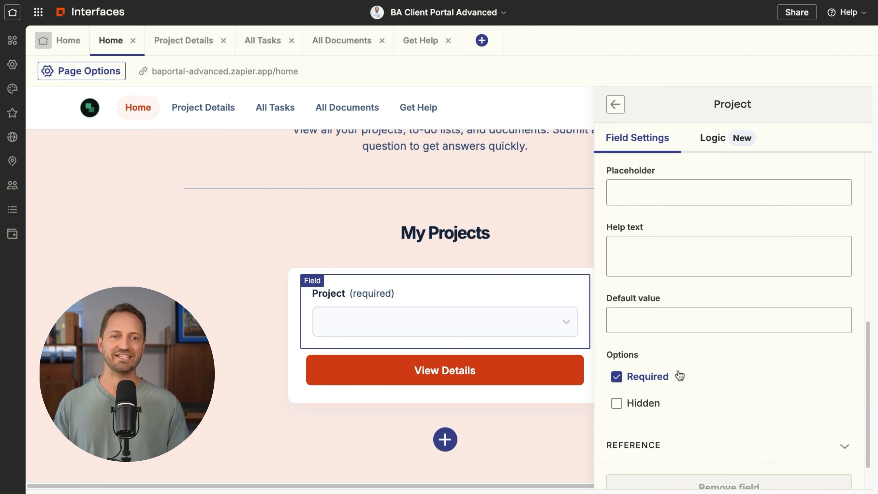
scroll(712, 343, "down", 2)
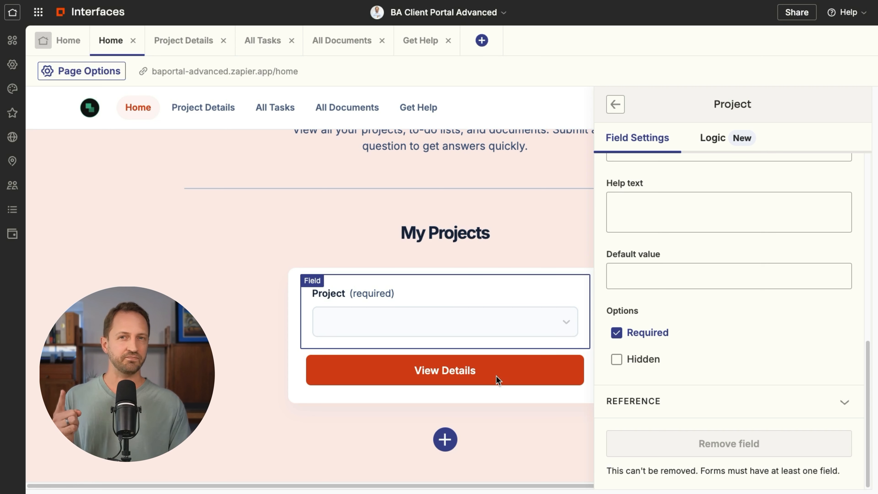
View the Project field's Reference ID, and open the actions that run when the My Projects form is submitted
left_click(736, 401)
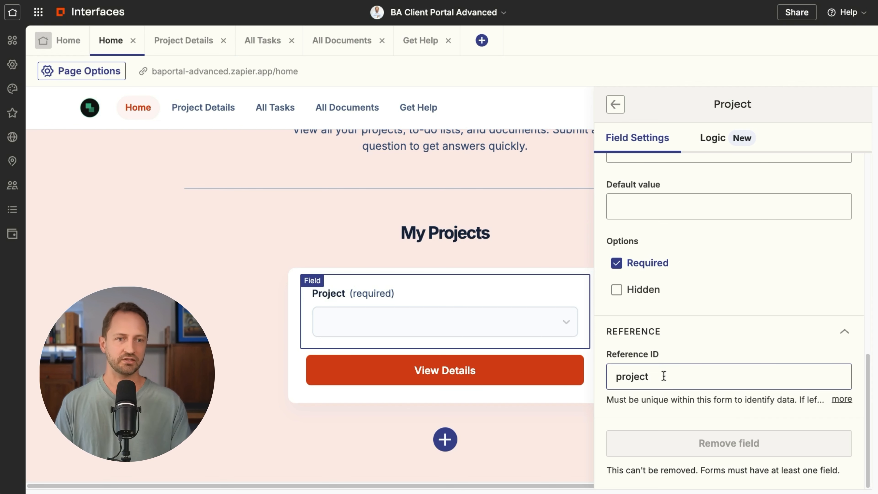
scroll(747, 294, "up", 6)
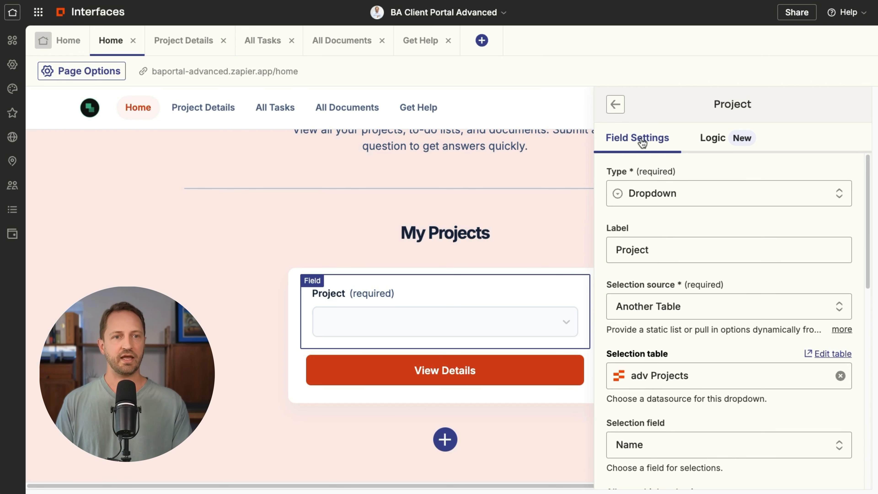
left_click(614, 106)
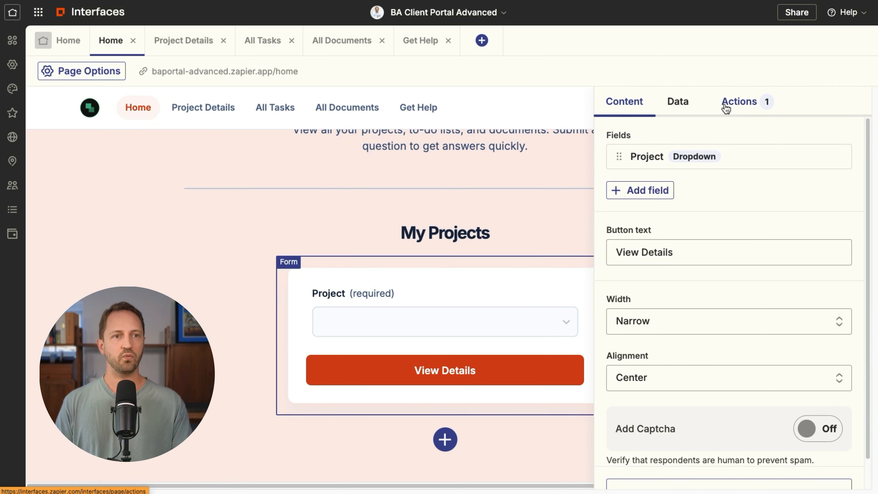
left_click(739, 102)
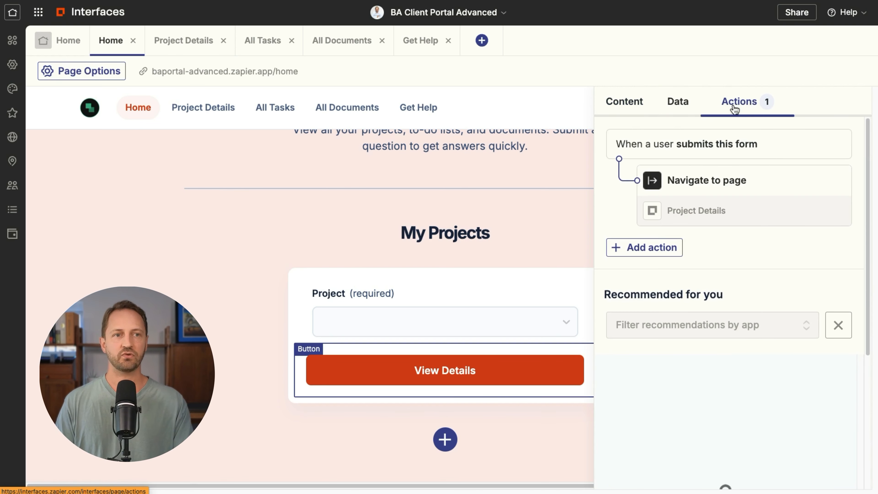
Examine the Navigate to page action of the My Projects form, including its target page and the option to send data
left_click(732, 185)
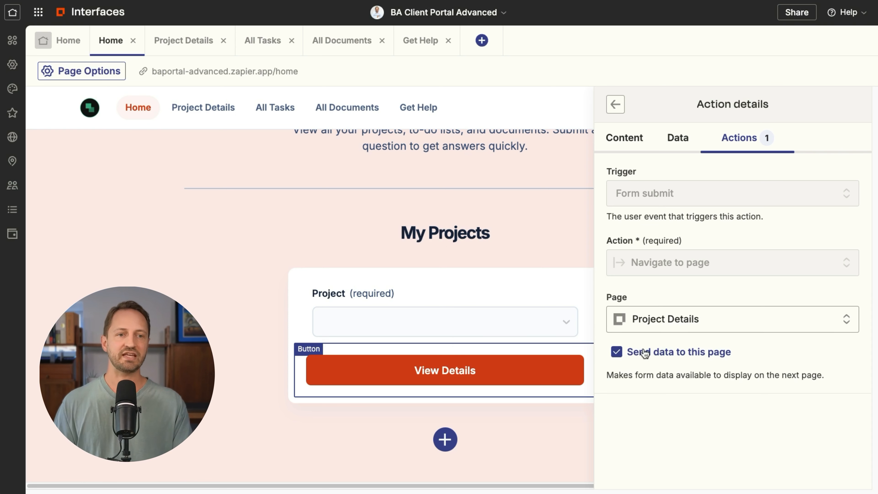
left_click(650, 71)
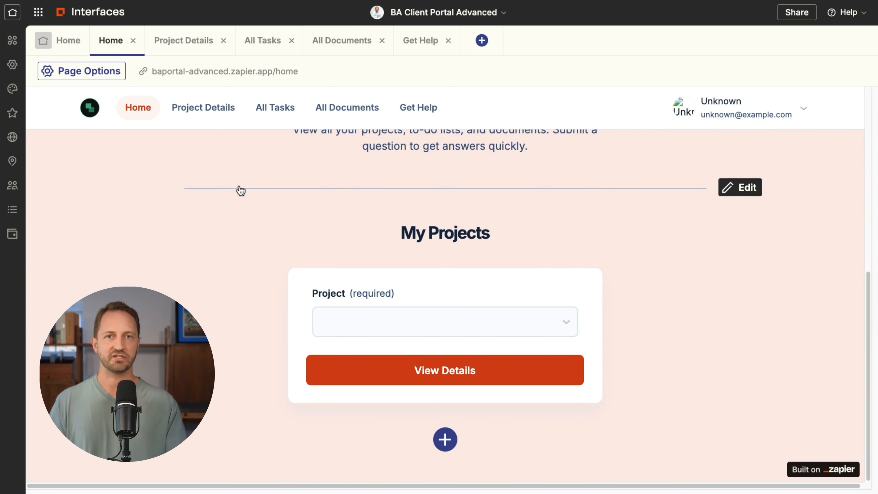
Switch to the Project Details page and review its project, Tasks and Documents sections
left_click(185, 42)
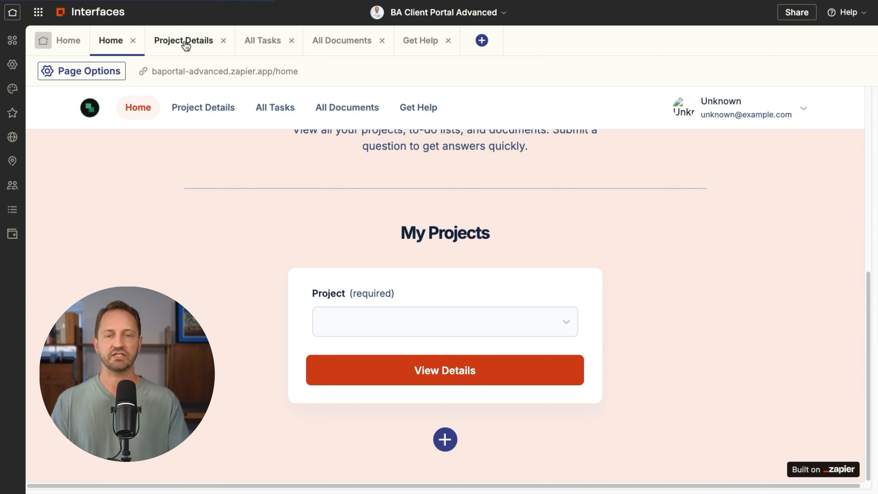
scroll(586, 262, "down", 5)
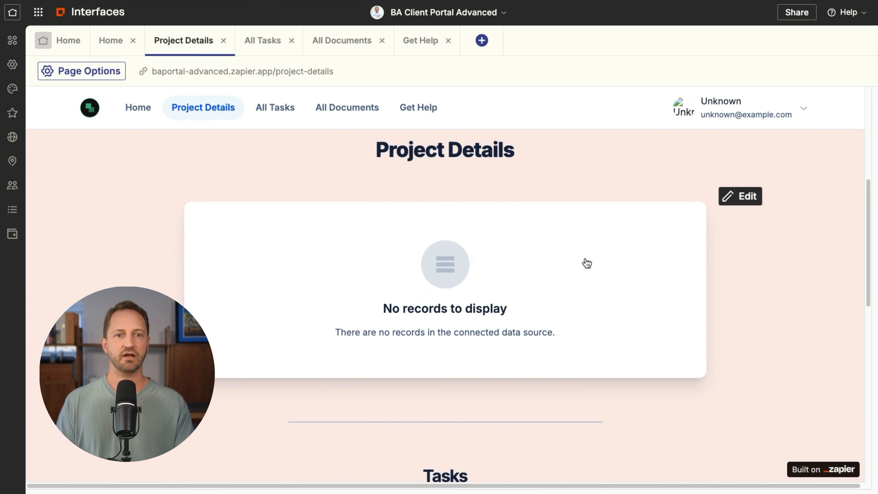
scroll(542, 296, "down", 6)
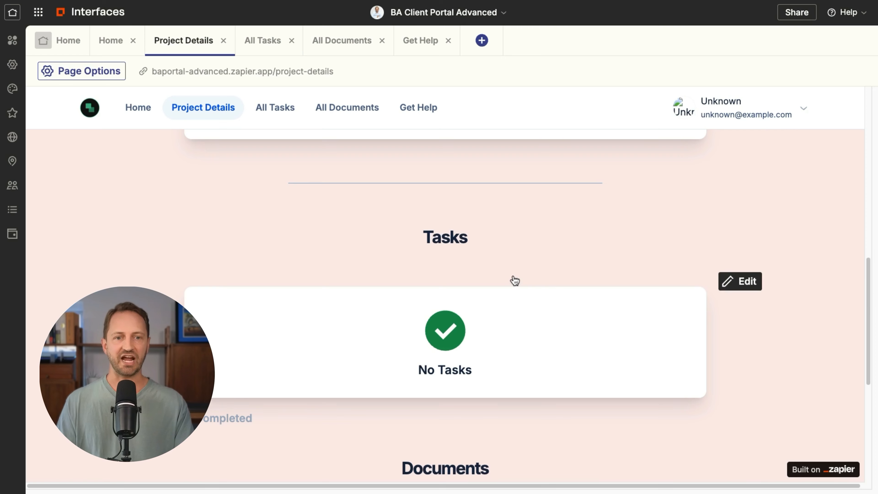
scroll(518, 290, "down", 7)
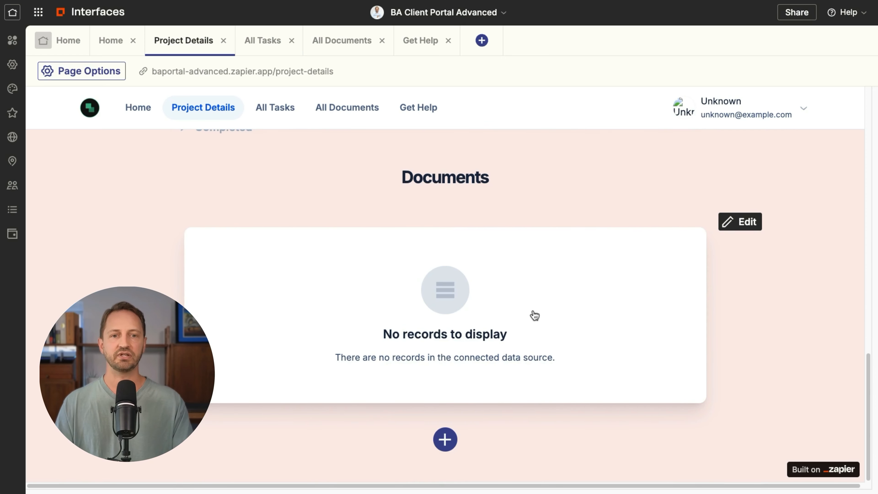
scroll(524, 324, "up", 15)
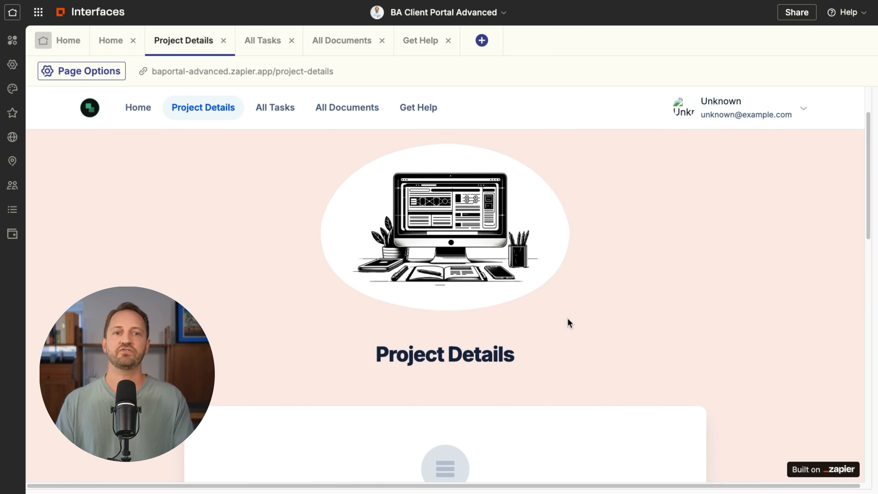
View the content settings and user permissions of the project listing under the Project Details heading, and close them
scroll(597, 327, "down", 5)
left_click(733, 218)
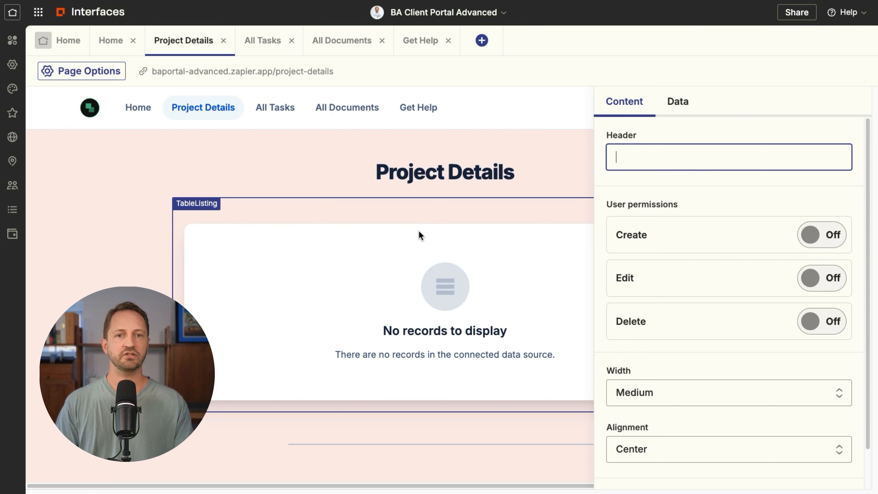
left_click(336, 175)
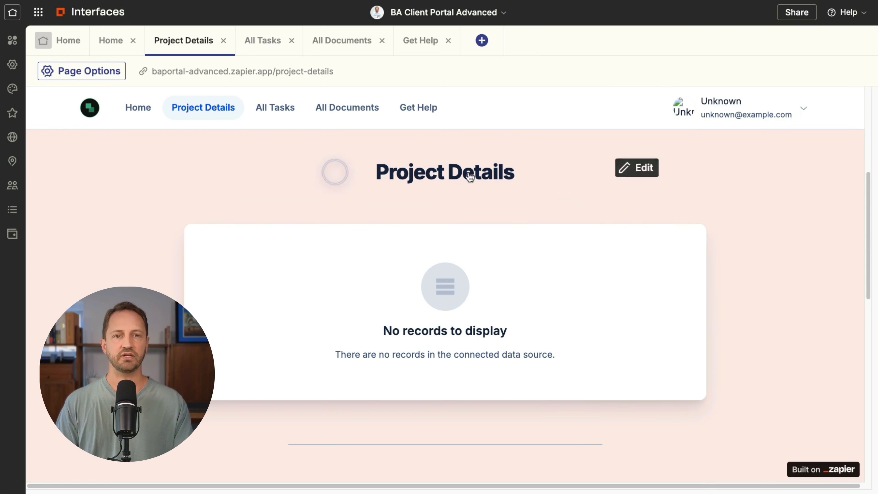
Start adding a Table component below the Documents section to view its data source choices, and cancel without adding it
scroll(468, 262, "down", 10)
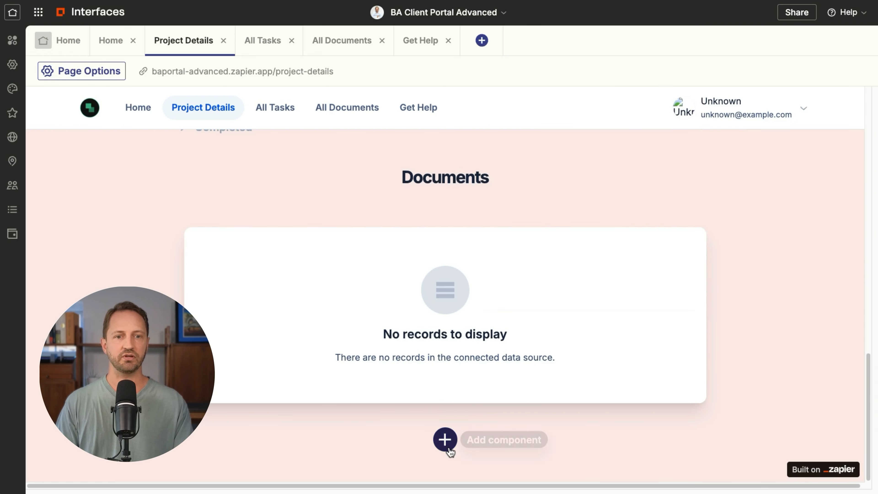
left_click(445, 439)
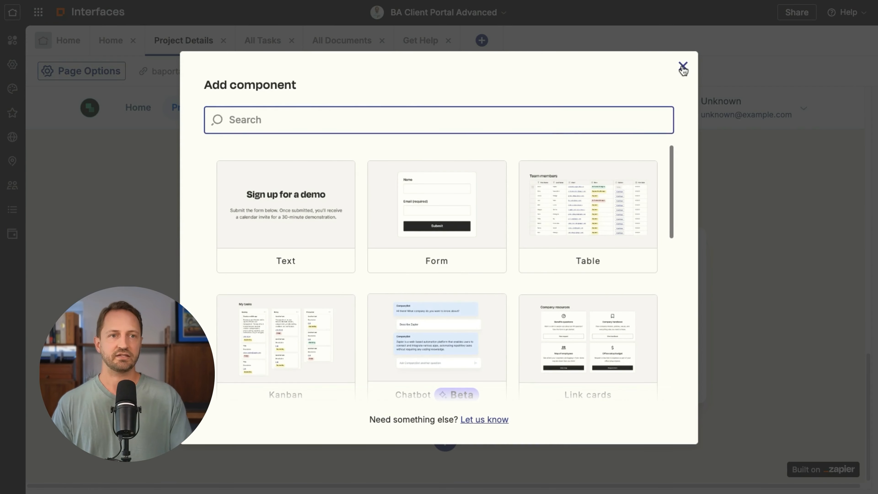
left_click(608, 208)
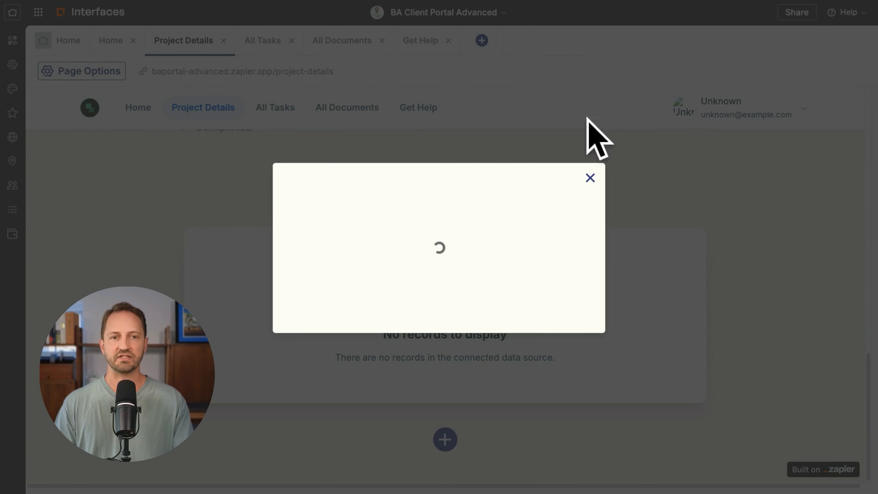
left_click(607, 113)
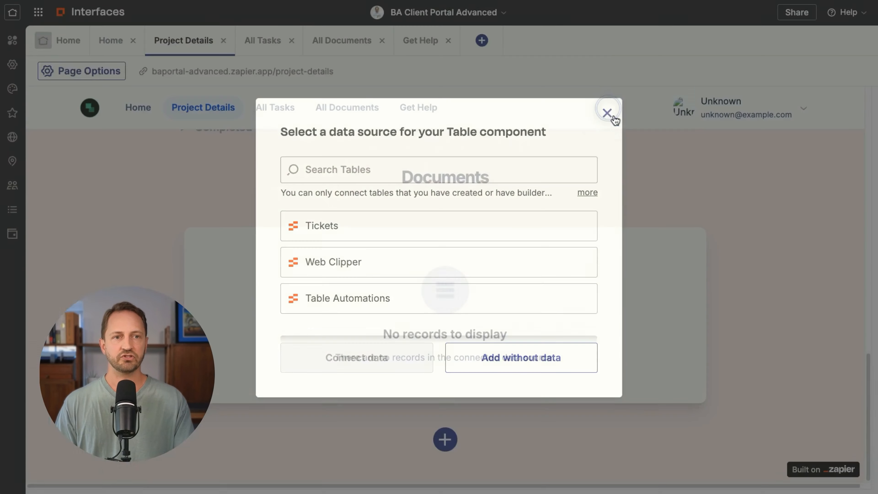
Examine the project listing's data settings: its source table, sorting and the details of its Name filter condition
scroll(627, 257, "up", 8)
scroll(525, 206, "down", 7)
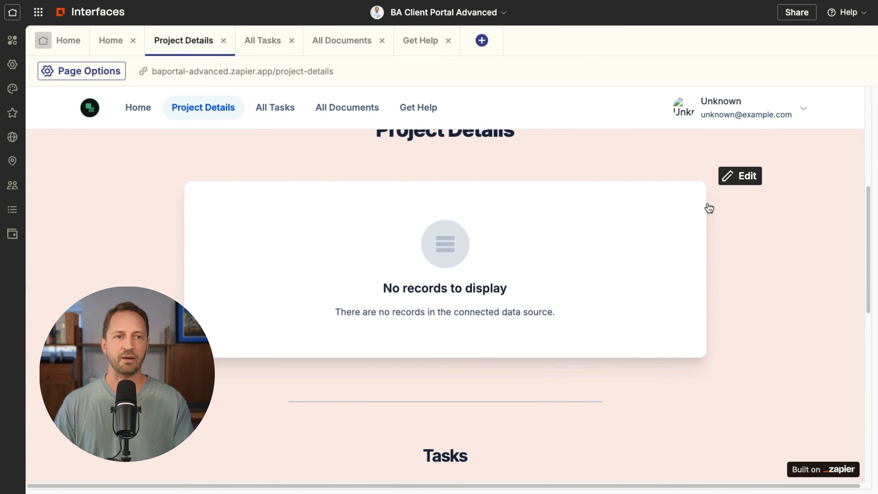
left_click(745, 176)
left_click(678, 102)
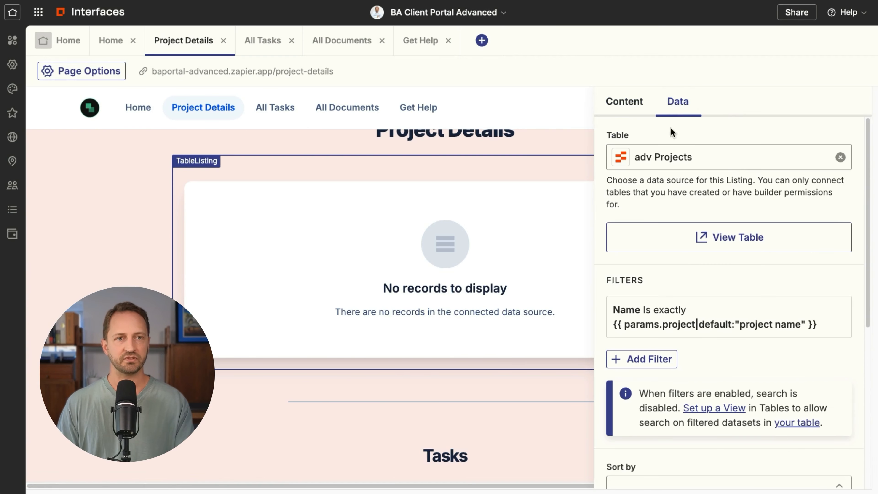
scroll(698, 162, "down", 5)
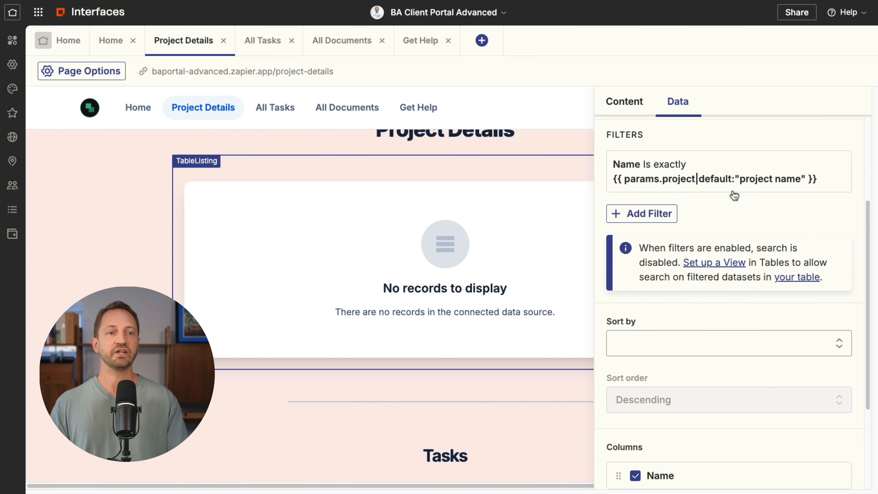
left_click(697, 172)
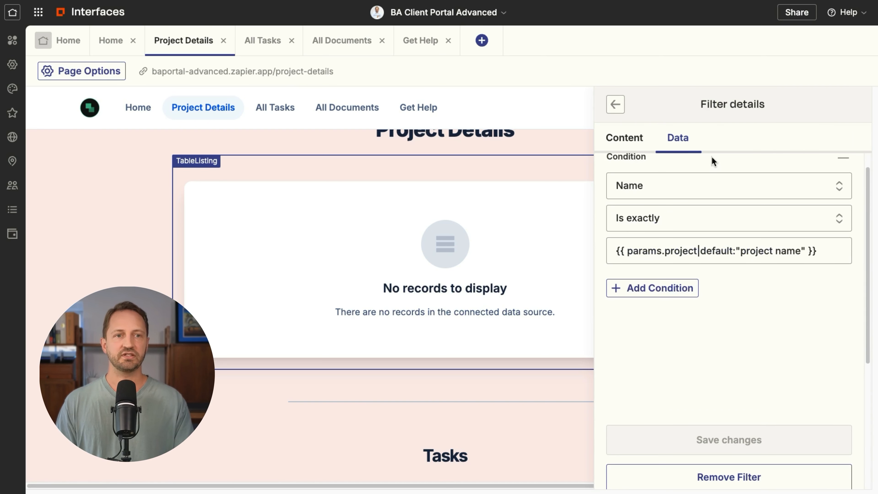
scroll(649, 180, "up", 1)
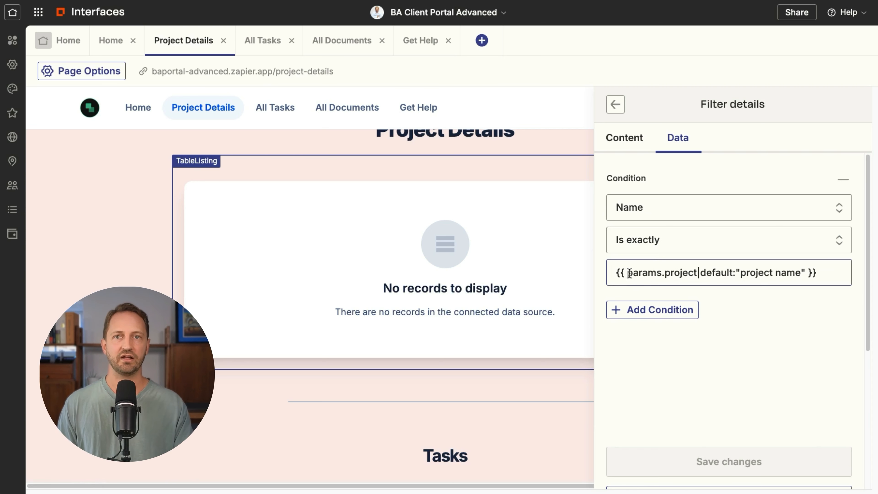
left_click_drag(616, 272, 827, 271)
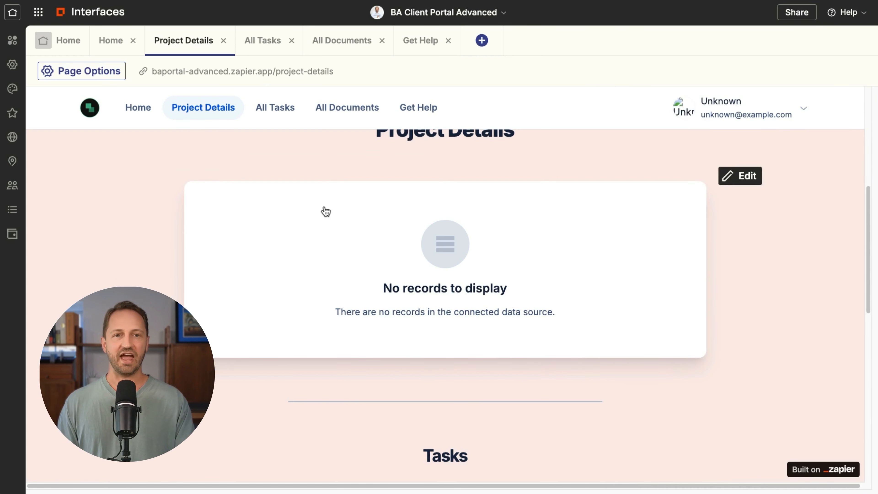
Open the Project Details heading's text settings and examine the parameter syntax example in the Markdown guide
scroll(443, 256, "up", 7)
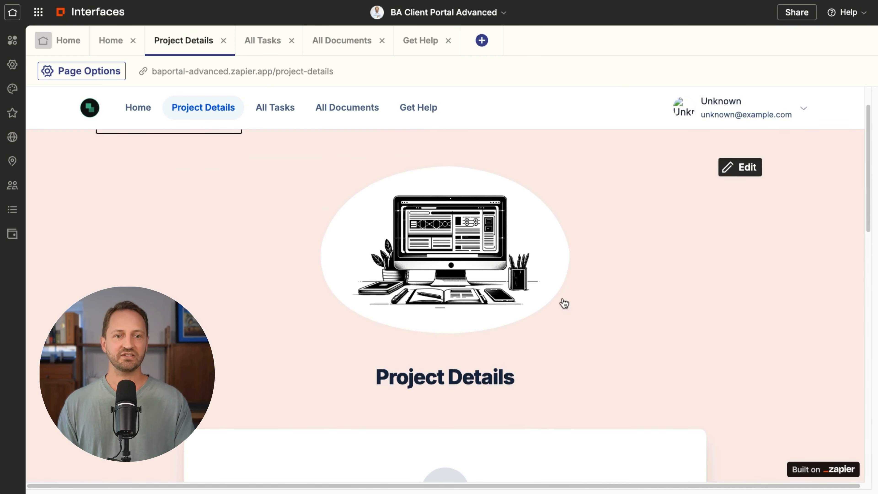
left_click(633, 375)
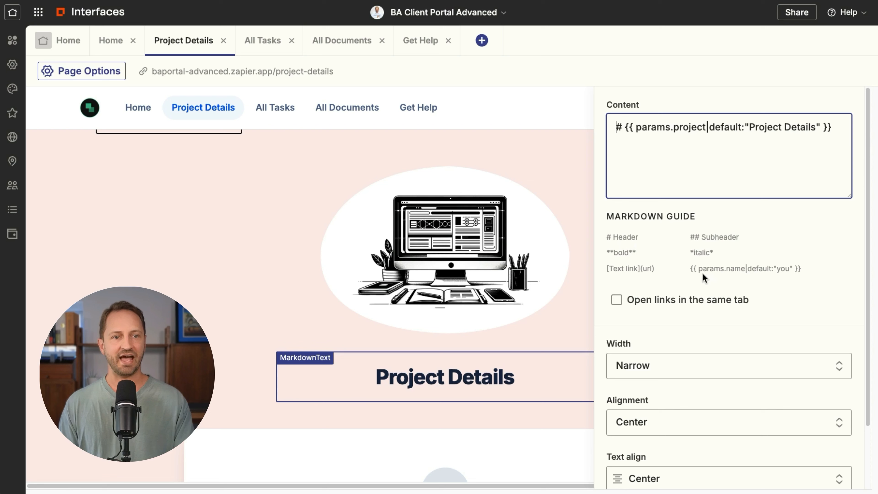
left_click_drag(691, 269, 825, 262)
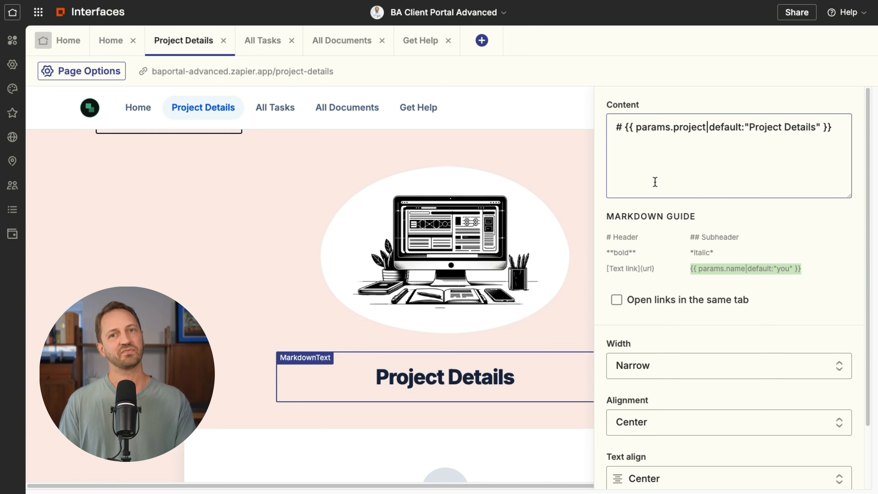
scroll(705, 186, "down", 1)
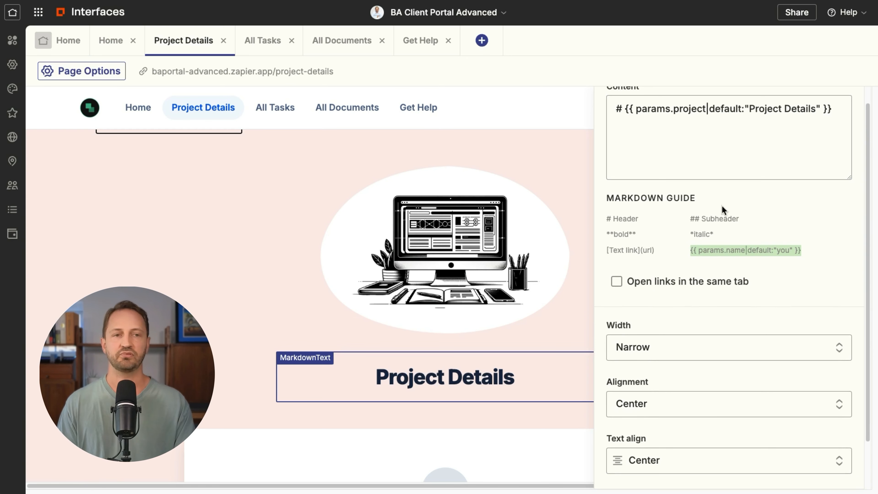
scroll(707, 218, "up", 1)
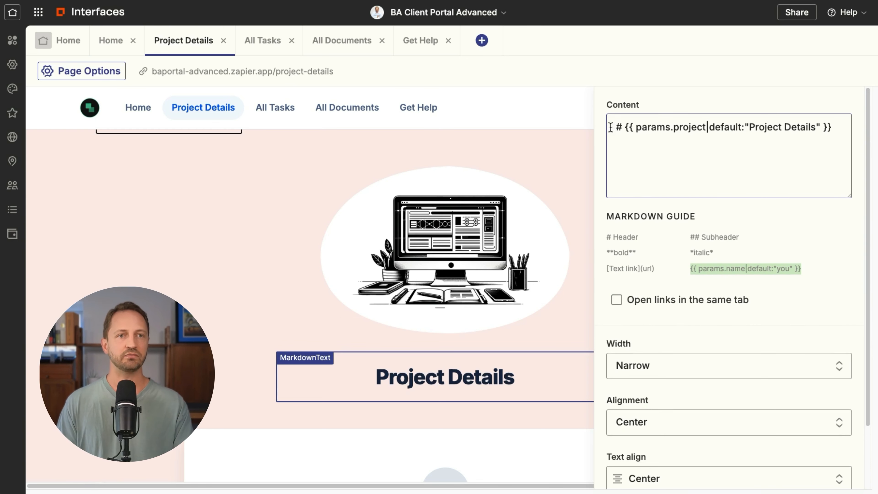
Examine the project parameter and the default text in the heading's content, and close the heading's settings
left_click_drag(624, 128, 708, 136)
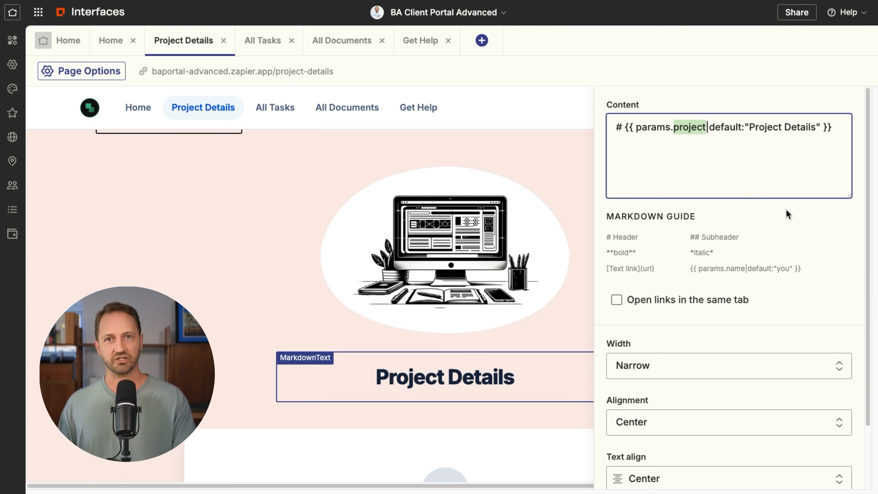
left_click(704, 128)
left_click_drag(705, 127, 671, 127)
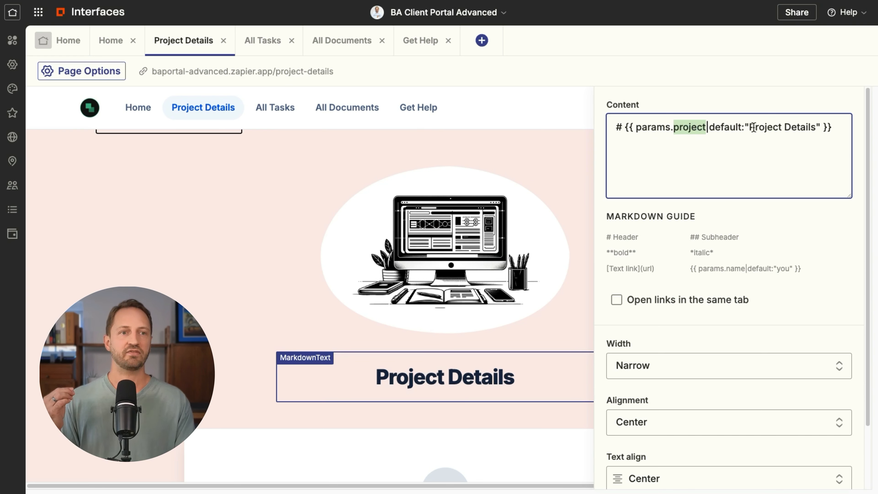
left_click_drag(748, 128, 819, 127)
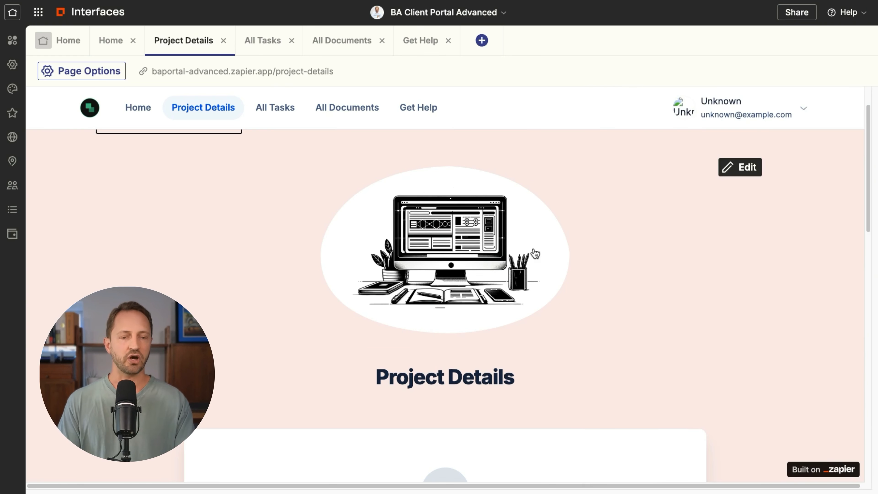
Examine the Tasks checklist's data settings, including its source table, project name filter and field mappings, and close them
scroll(536, 254, "down", 6)
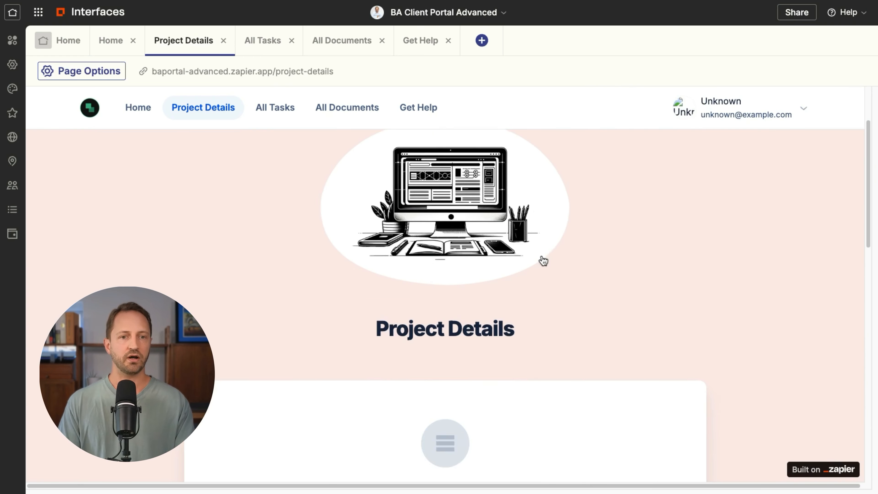
scroll(795, 215, "down", 6)
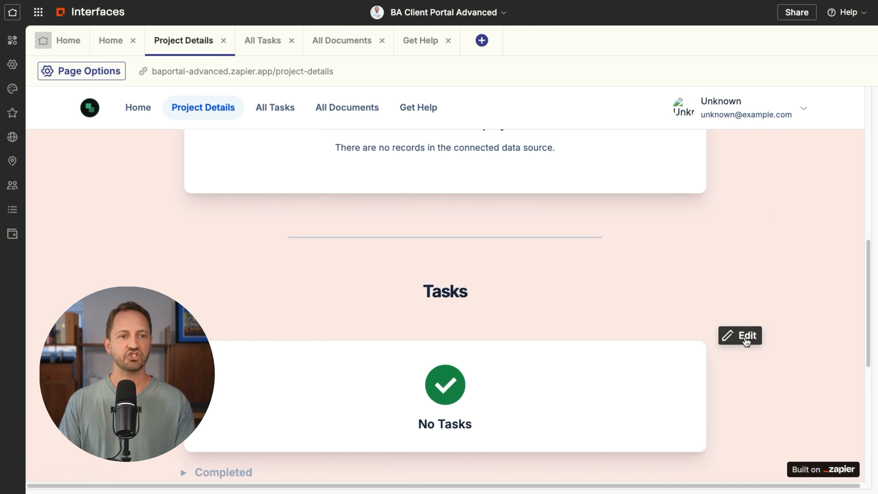
left_click(747, 337)
left_click(735, 103)
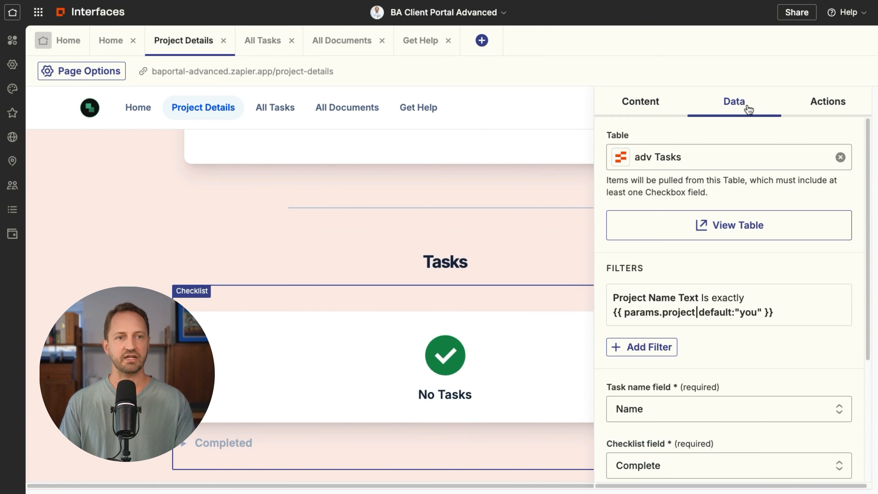
scroll(701, 240, "down", 3)
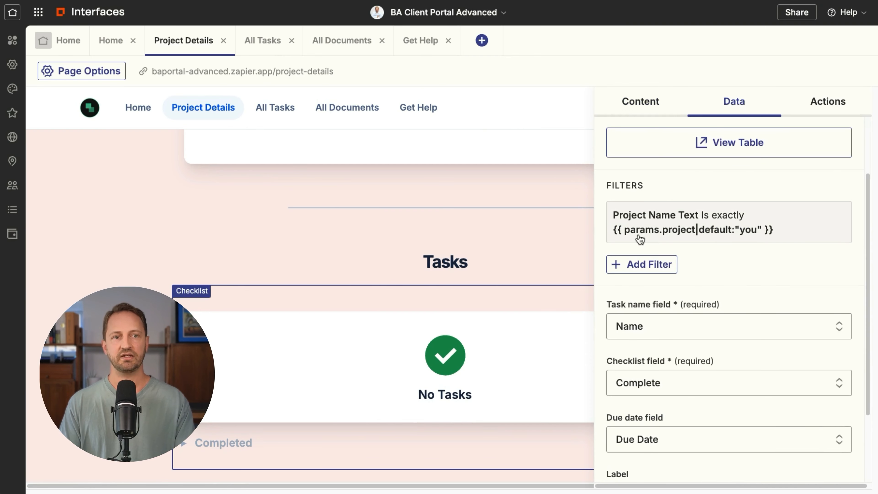
left_click(428, 255)
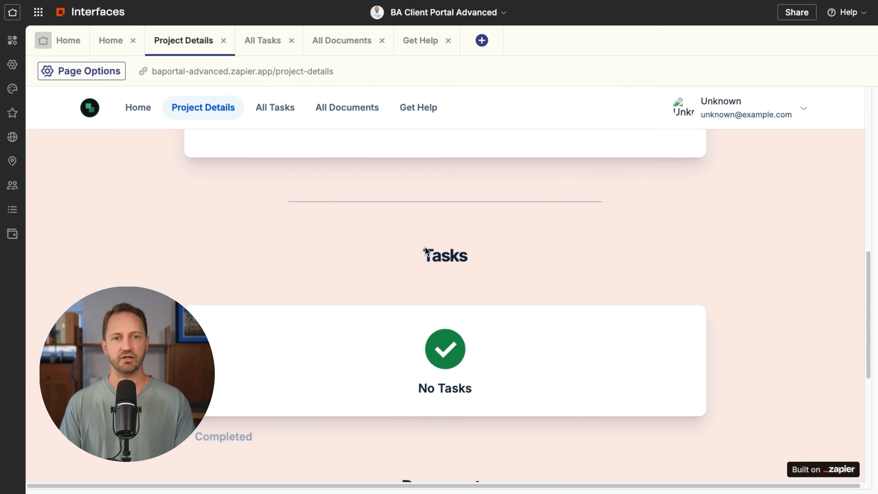
Open the Documents listing's settings and examine its user permissions, source table, project name filter and sorting
scroll(588, 276, "down", 5)
left_click(746, 300)
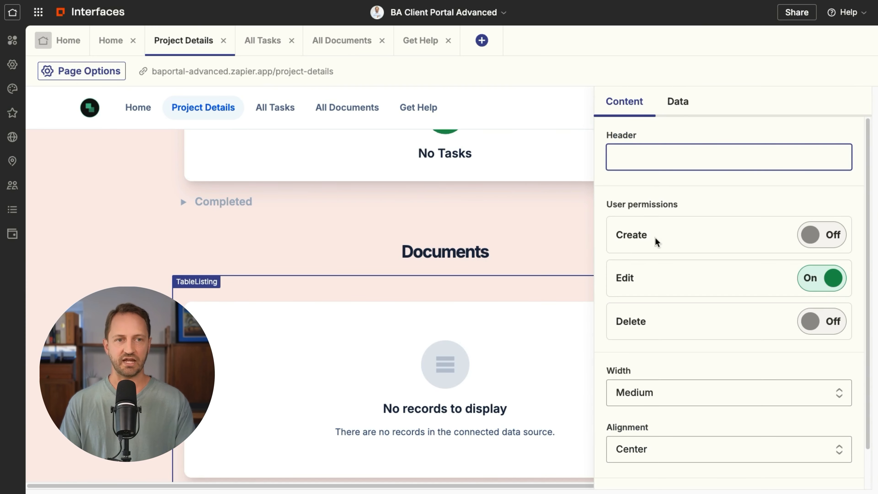
left_click(674, 104)
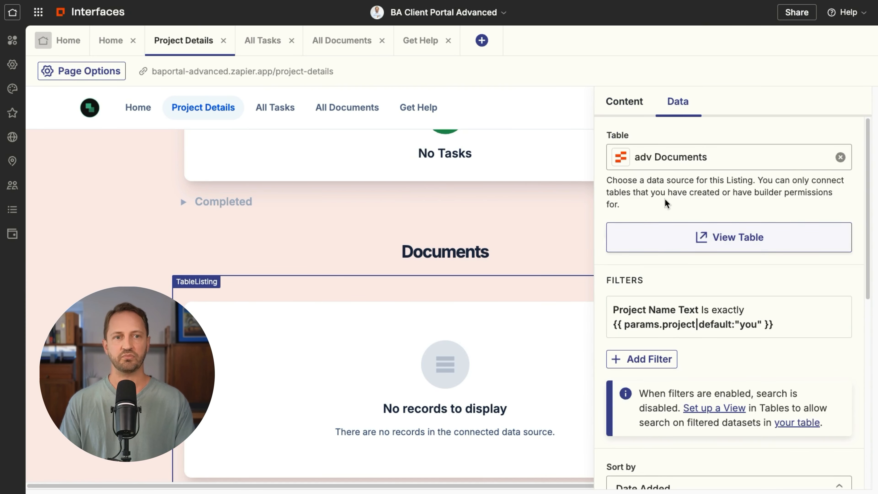
scroll(678, 263, "down", 2)
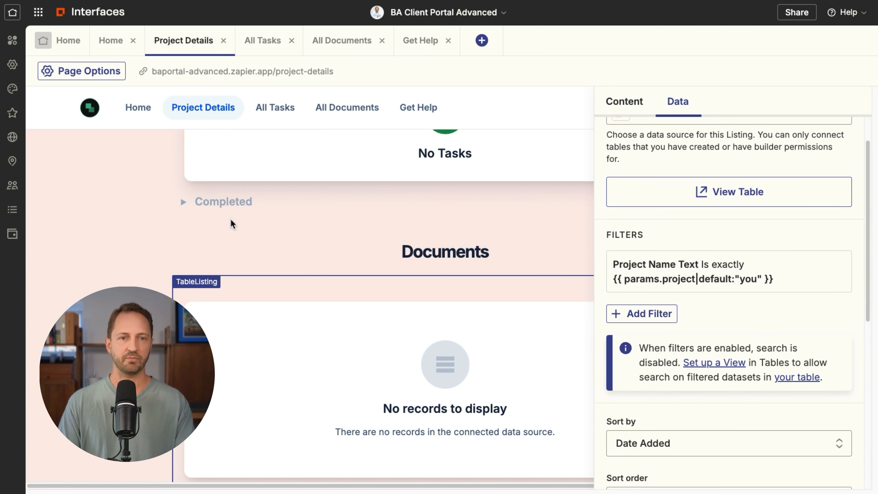
Close the Documents listing's settings and, from the live portal's Home page, view the details of the Website Design project
left_click(123, 221)
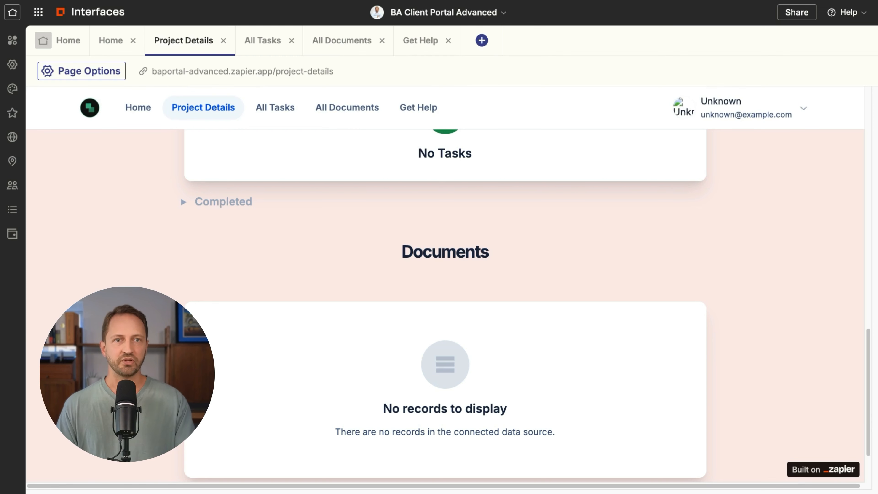
scroll(562, 81, "down", 1)
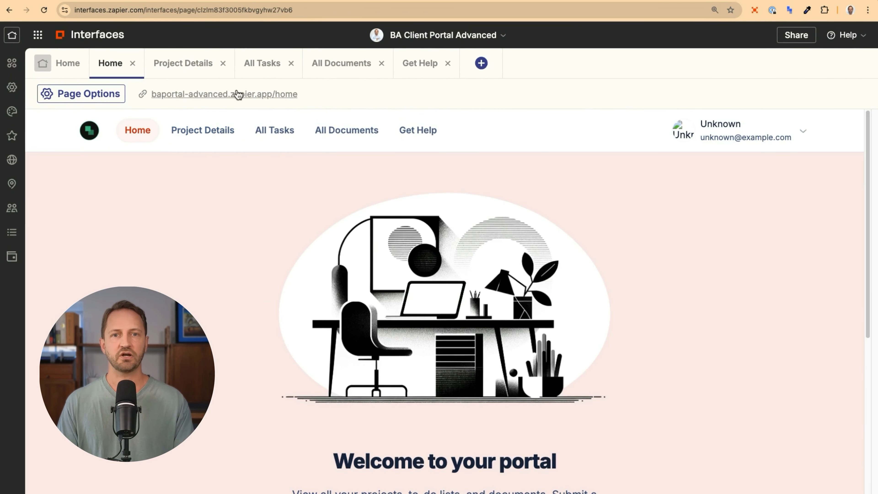
left_click(238, 94)
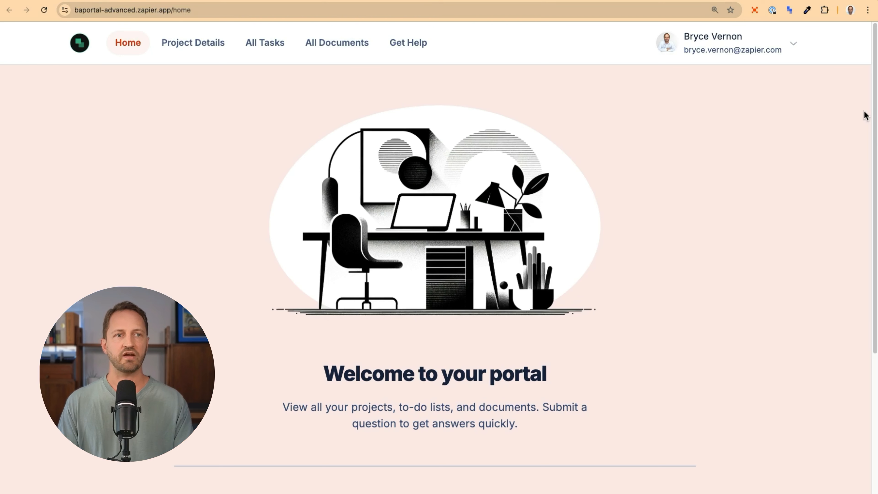
scroll(275, 152, "down", 5)
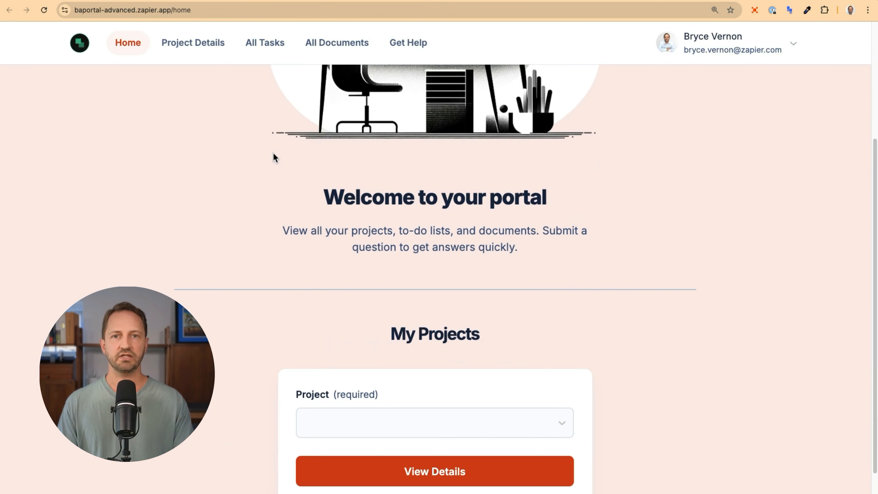
scroll(427, 342, "down", 3)
left_click(425, 338)
left_click(340, 399)
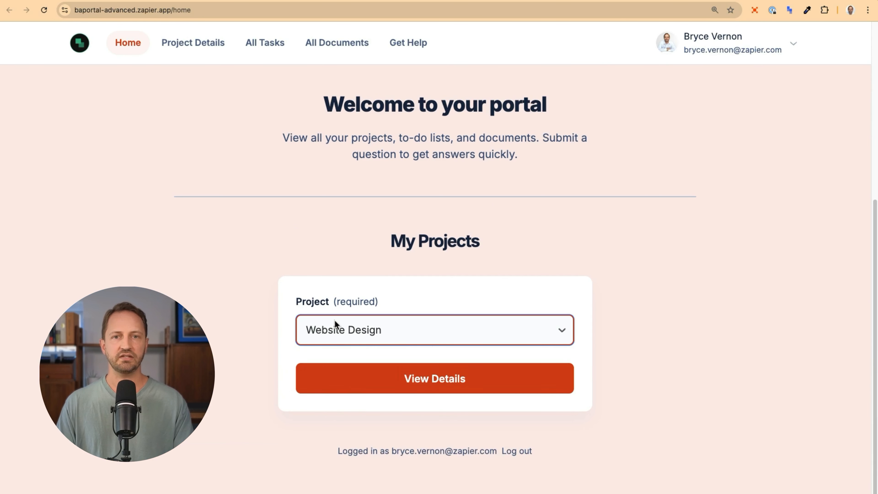
left_click(434, 386)
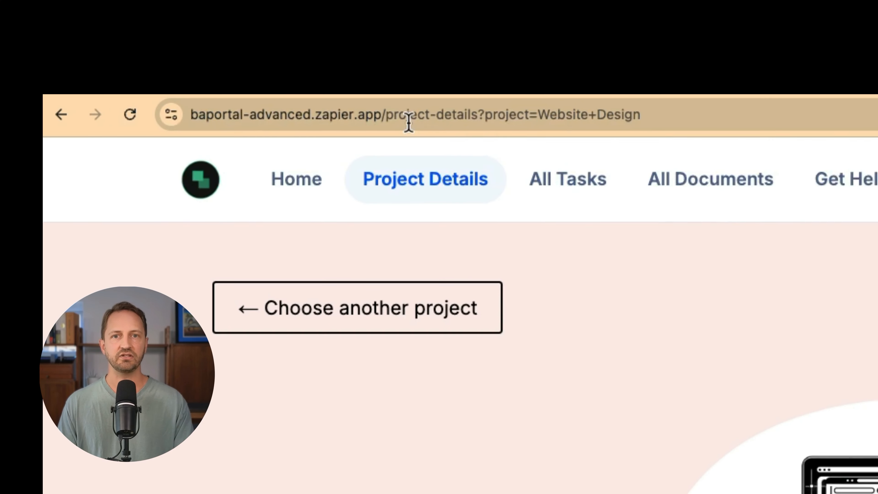
Examine the project parameter in the page URL, the project heading, the project record and the filtered Documents listing
left_click_drag(486, 117, 593, 108)
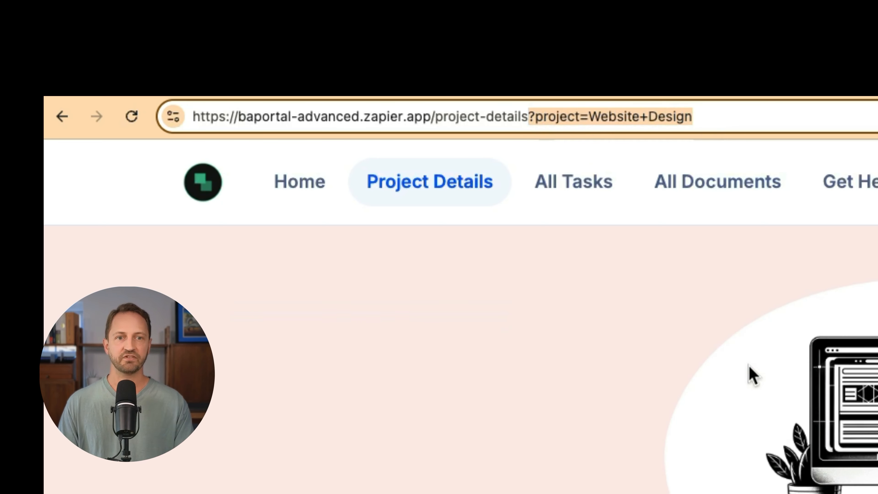
left_click_drag(432, 273, 635, 278)
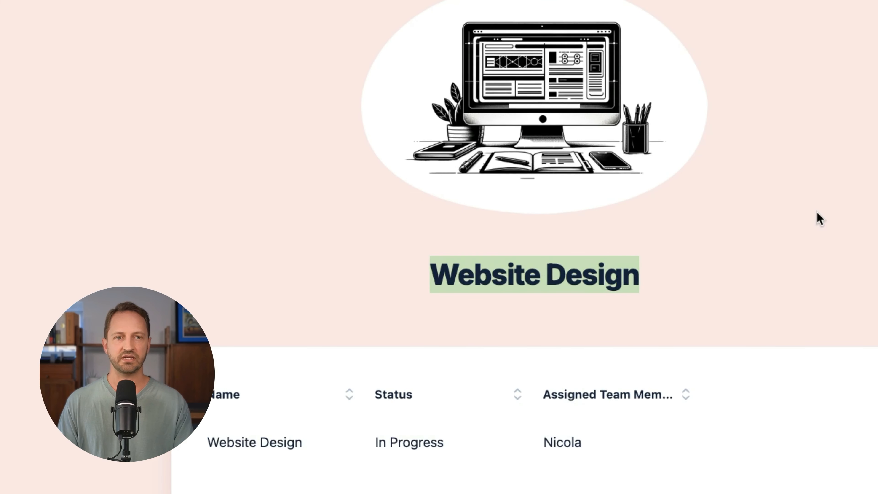
scroll(819, 218, "down", 5)
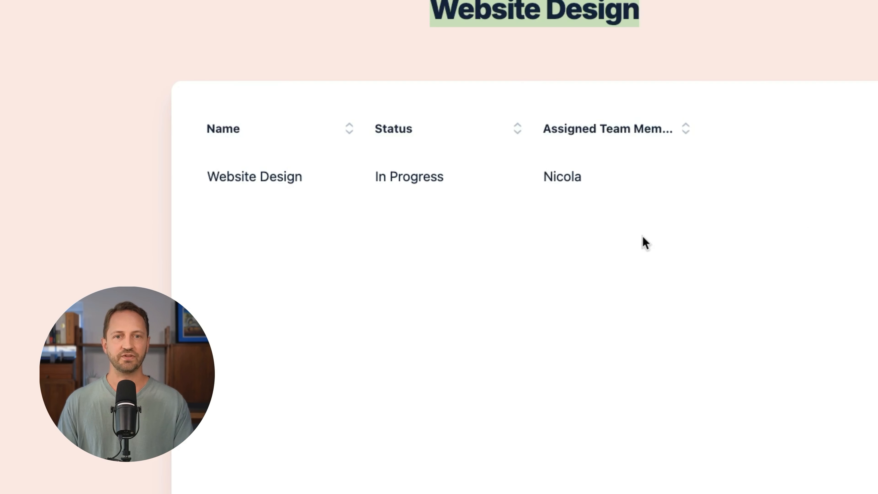
left_click_drag(208, 178, 240, 180)
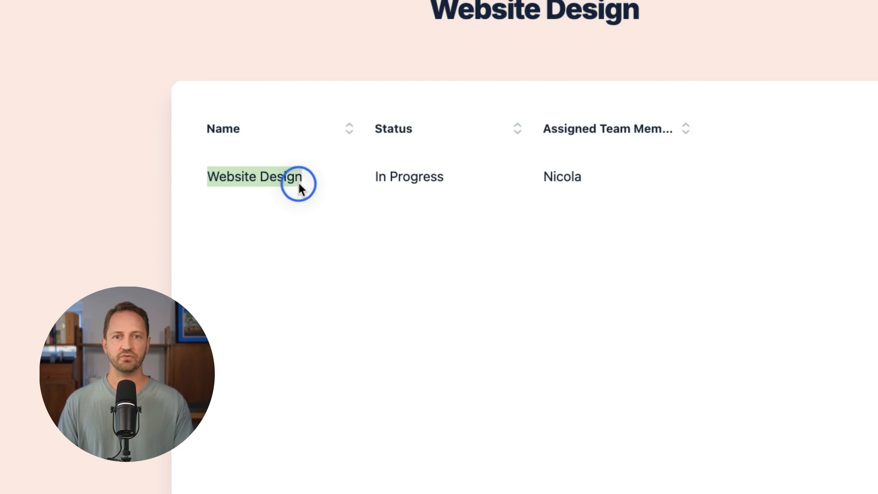
scroll(838, 208, "down", 15)
left_click(401, 190)
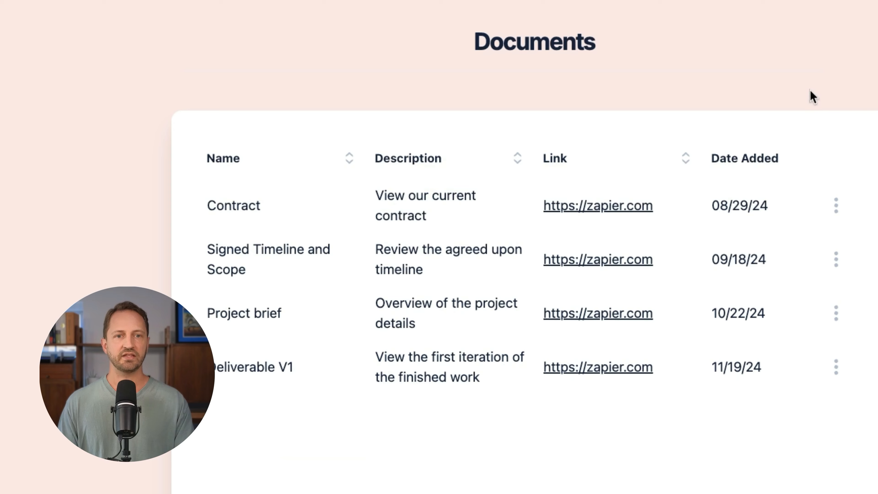
scroll(419, 88, "down", 1)
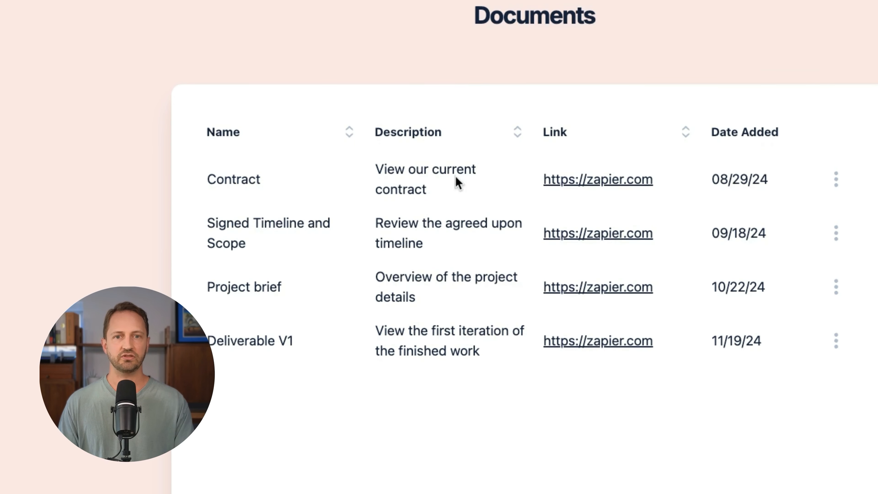
Open the Contract document's record for editing, examine its fields and close it without saving
left_click(835, 180)
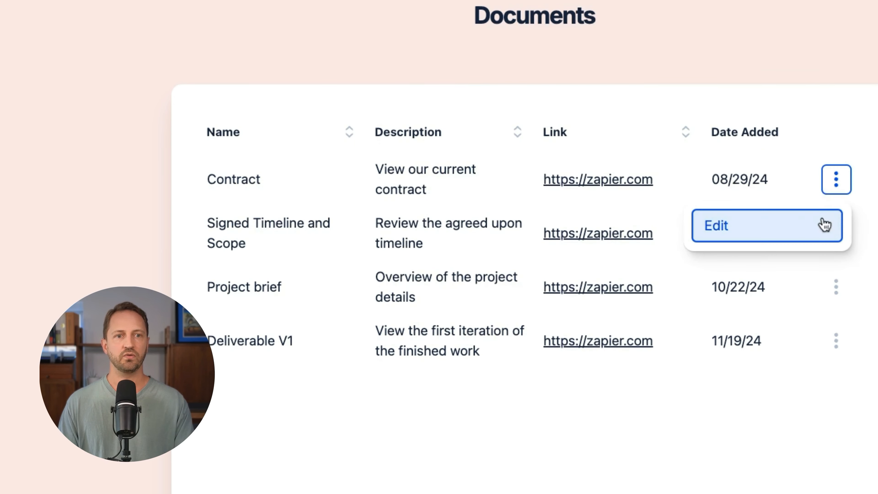
left_click(825, 223)
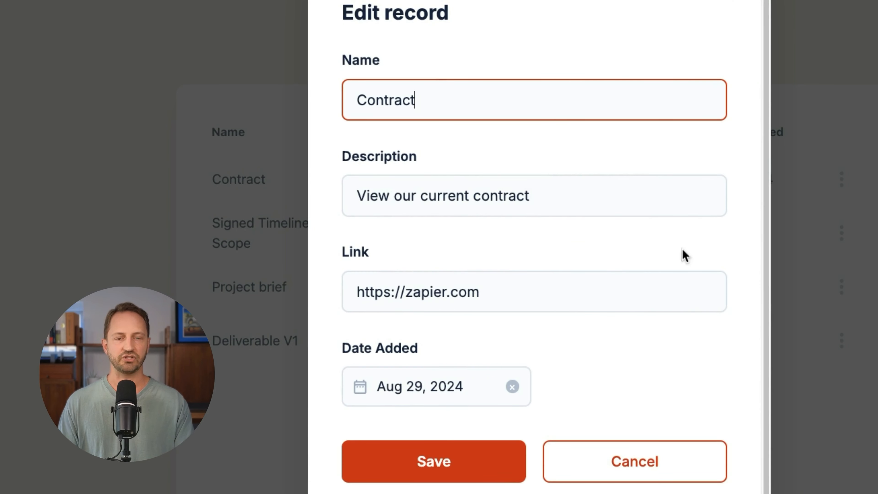
scroll(691, 423, "up", 1)
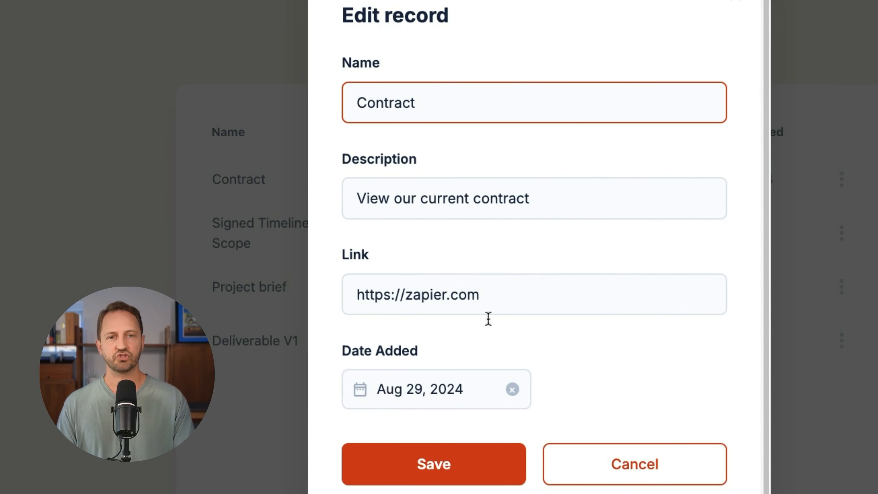
left_click(640, 475)
scroll(529, 245, "down", 5)
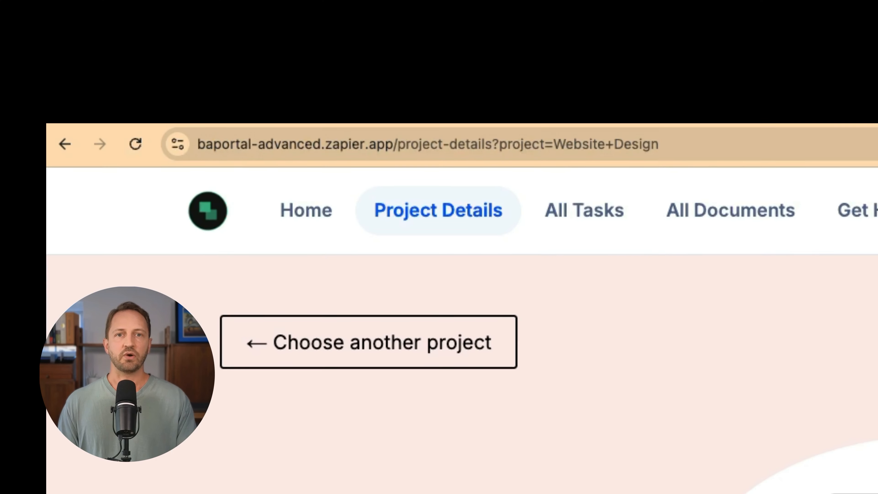
Remove the project parameter from the project details page URL and reload the page
left_click(694, 145)
left_click(715, 143)
left_click_drag(706, 143, 541, 143)
key("BackSpace")
key("Return")
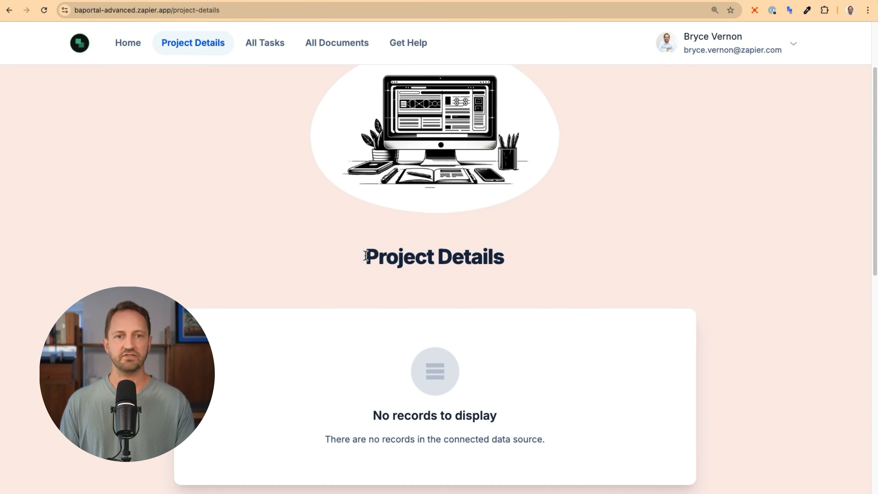
Examine the default heading and the project, Tasks and Documents sections on the page without a project parameter
left_click_drag(366, 256, 509, 261)
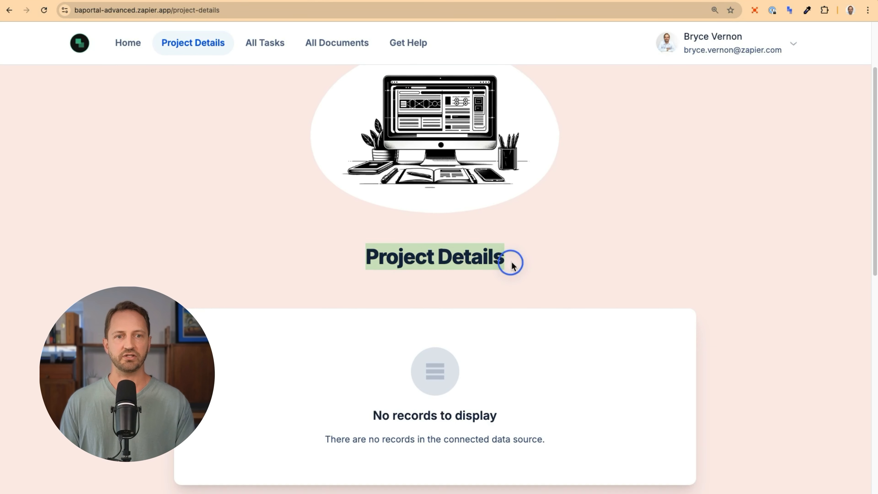
scroll(553, 194, "down", 5)
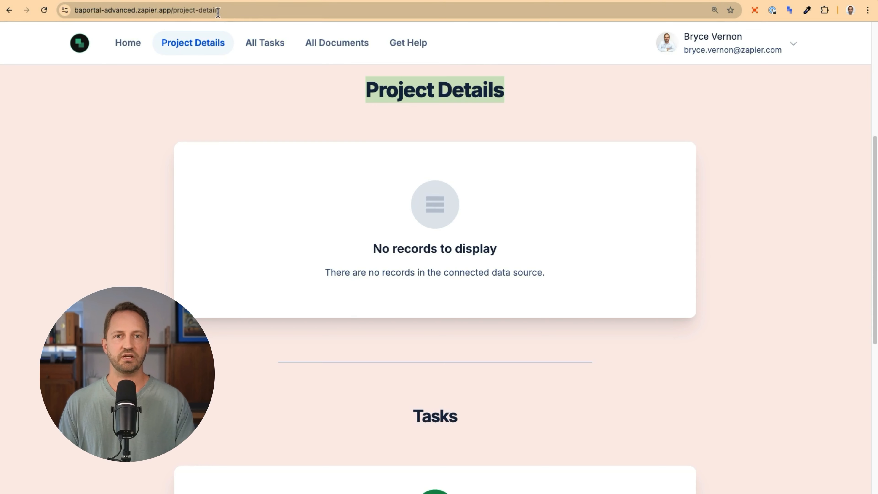
scroll(529, 223, "down", 6)
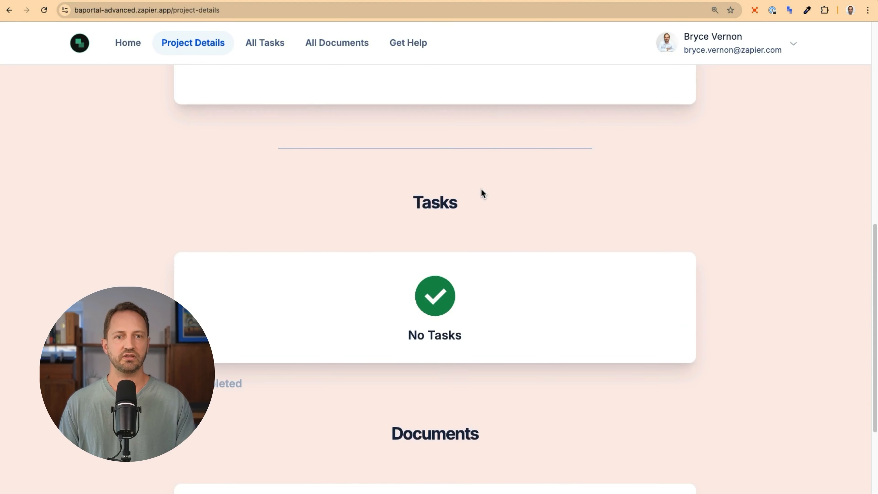
scroll(472, 261, "down", 6)
scroll(453, 338, "down", 1)
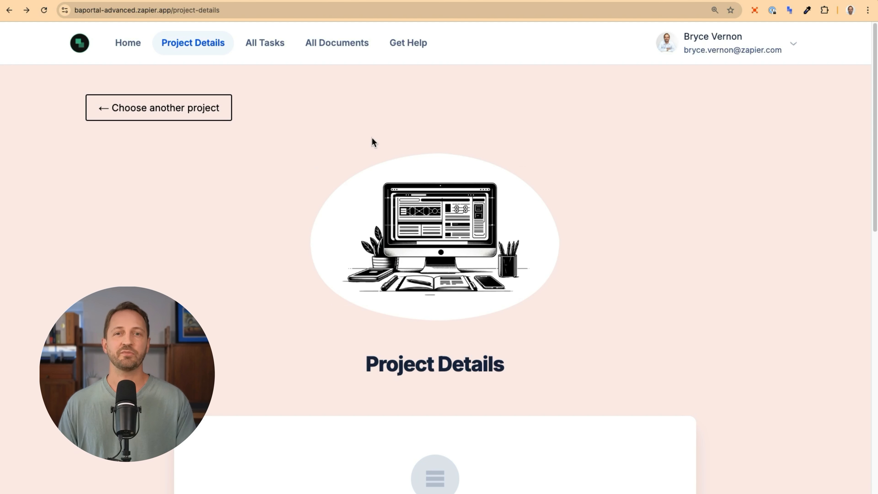
Return to the project selection and view the details of the Logo redesign project
left_click(163, 115)
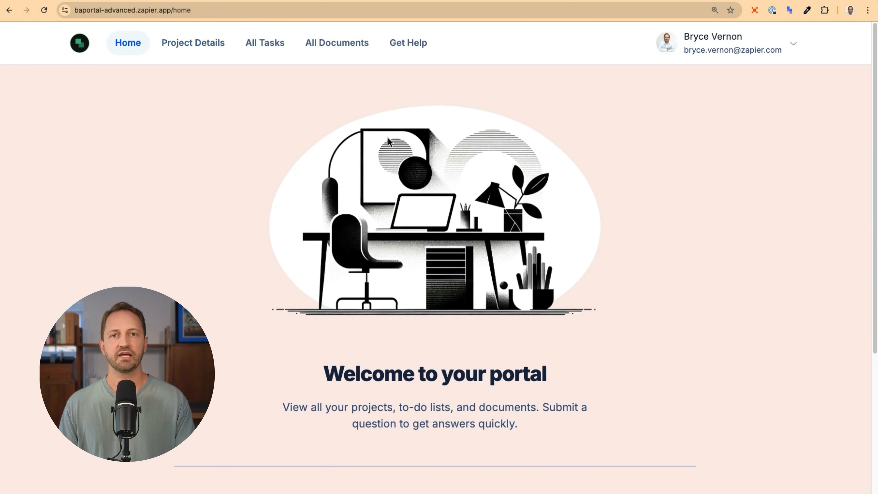
scroll(459, 245, "down", 8)
left_click(480, 326)
left_click(375, 373)
left_click(433, 377)
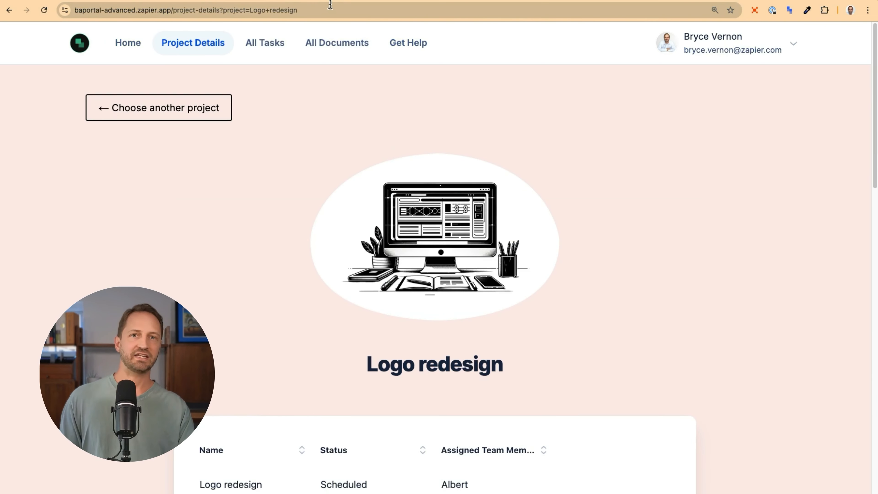
Examine the Logo redesign value in the page URL and the project's heading, record, tasks and documents
left_click_drag(300, 11, 250, 14)
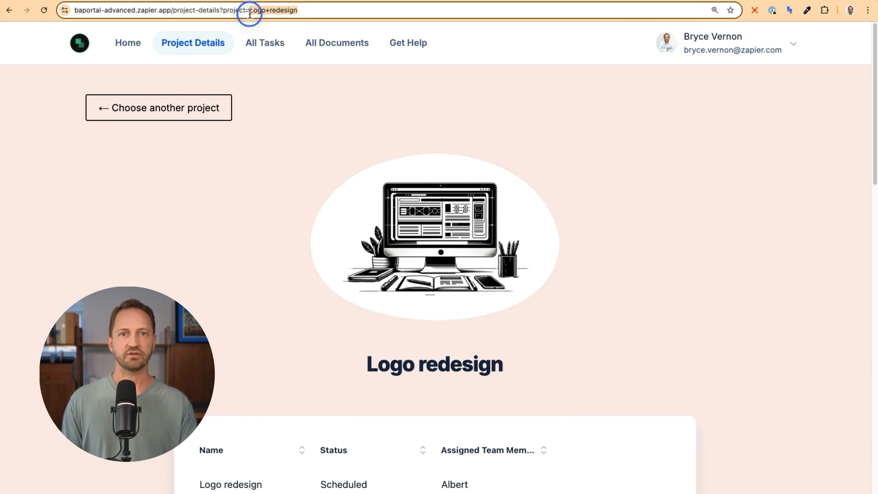
left_click(504, 351)
scroll(431, 246, "down", 3)
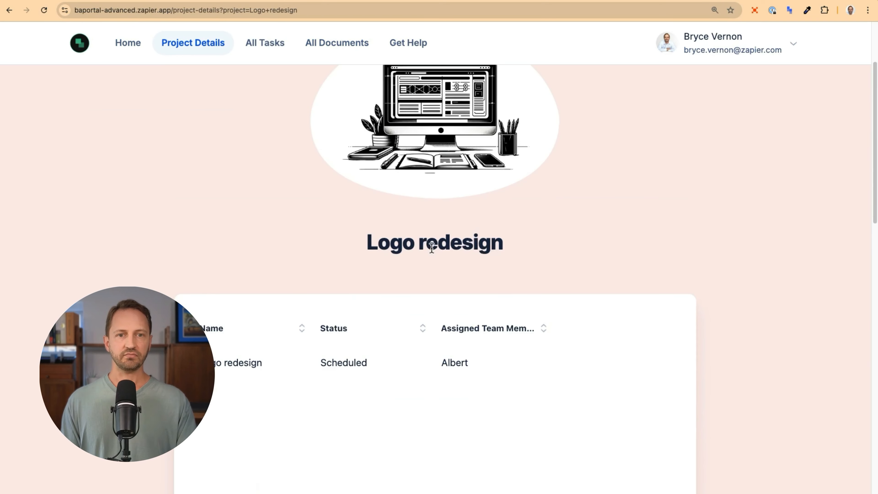
scroll(431, 246, "down", 2)
scroll(409, 327, "down", 5)
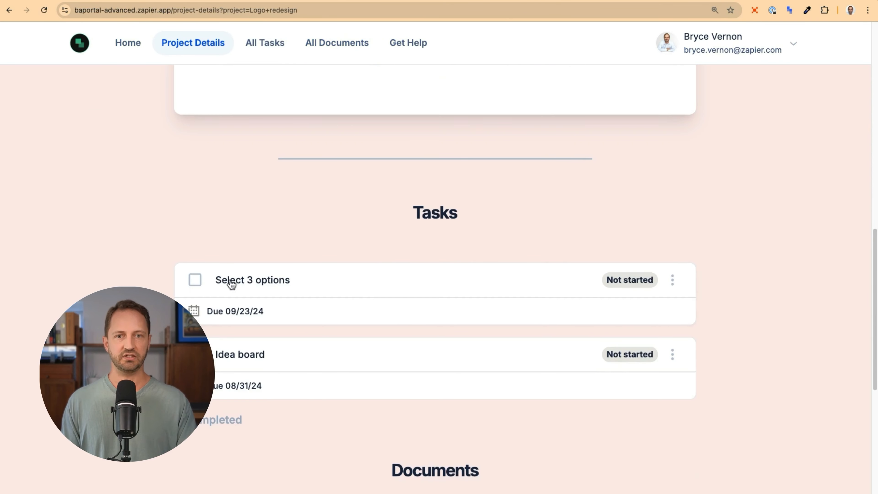
scroll(231, 283, "down", 9)
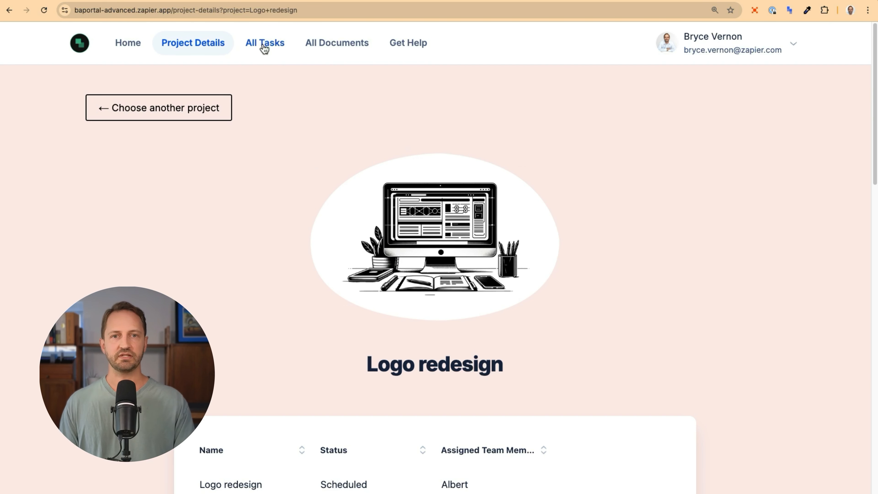
Look over the All Tasks page, and open Project Details directly from the navigation to examine it without a chosen project
left_click(263, 48)
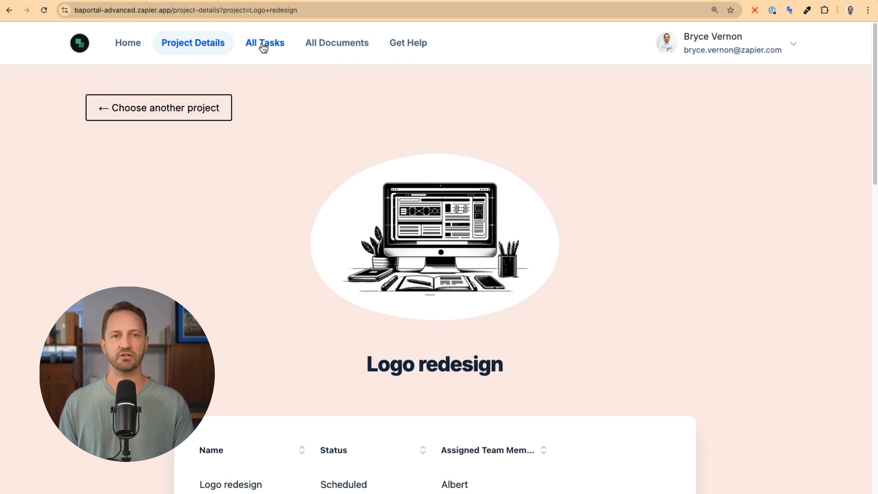
scroll(515, 307, "down", 2)
scroll(515, 308, "up", 2)
left_click(194, 44)
scroll(634, 294, "down", 15)
scroll(599, 358, "up", 15)
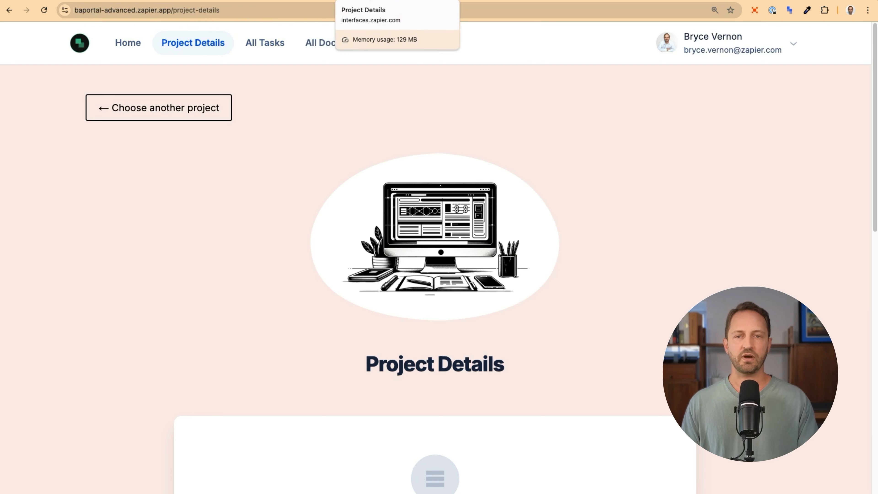
In the Interfaces editor, remove the Project Details link from the portal's navigation and save the change
left_click(366, 1)
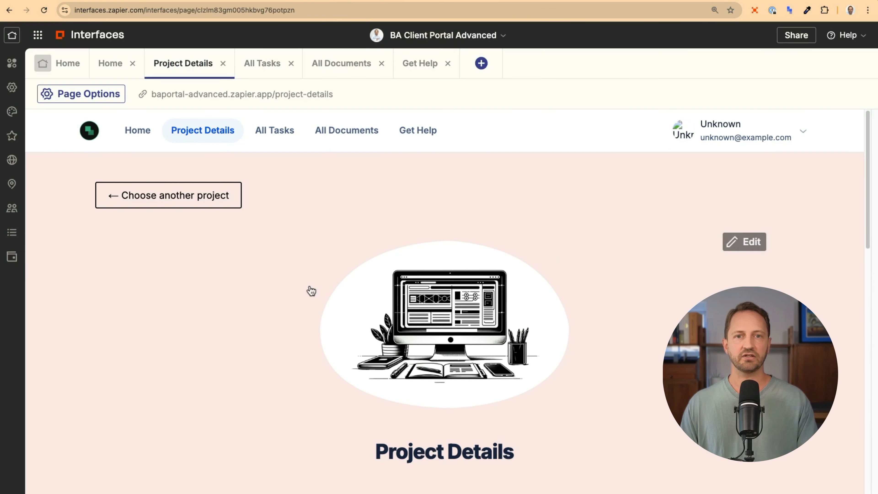
left_click(13, 232)
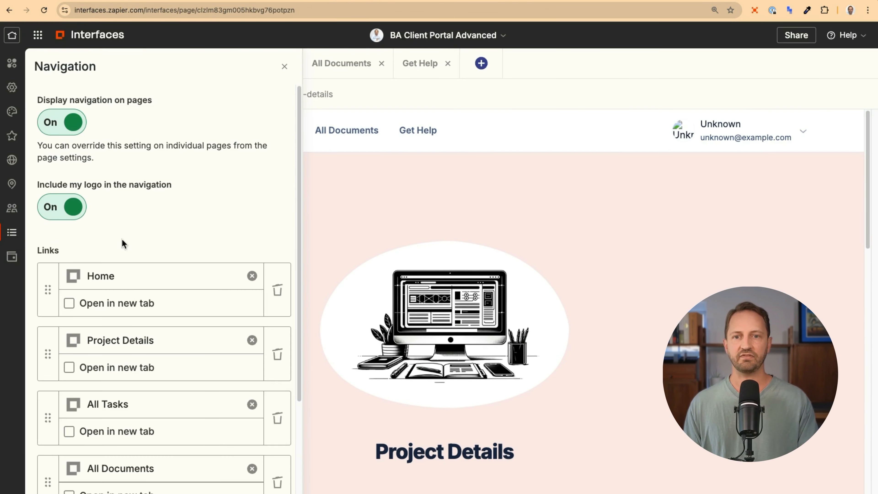
scroll(123, 243, "down", 2)
left_click(273, 277)
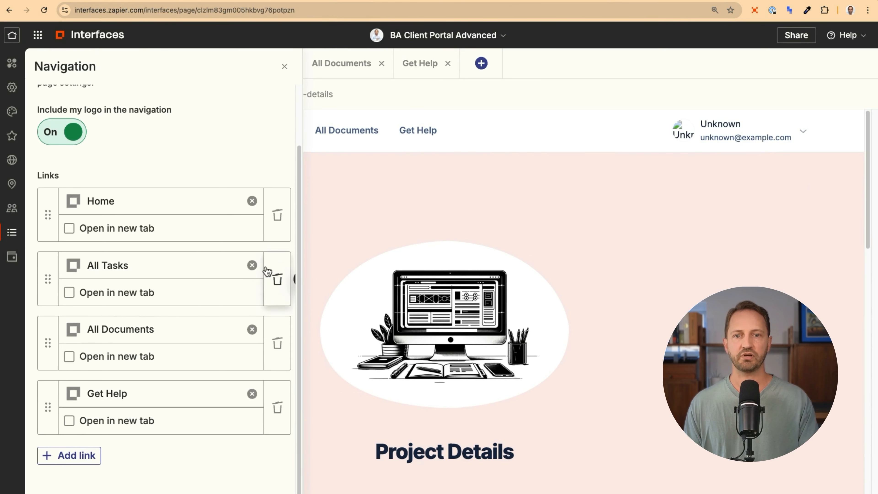
scroll(199, 165, "down", 1)
left_click(124, 488)
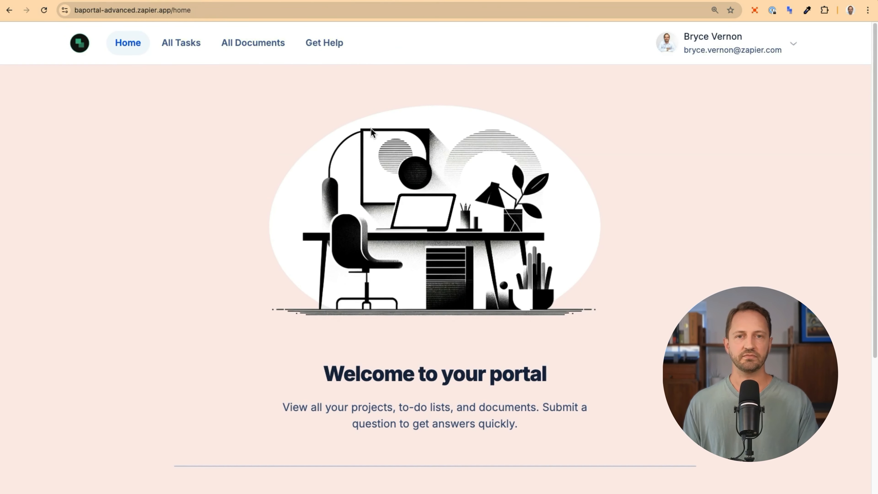
Choose the Website Design project on the live Home page and view its details
scroll(371, 132, "down", 5)
left_click(550, 331)
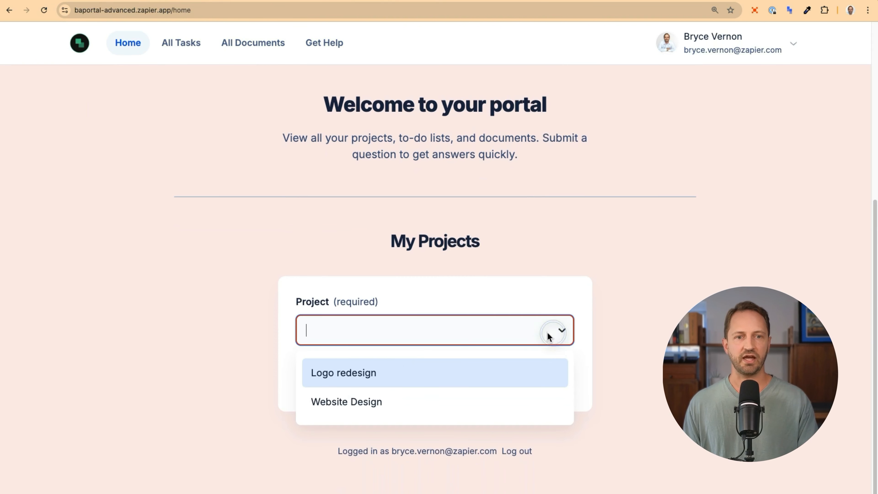
left_click(517, 398)
left_click(429, 378)
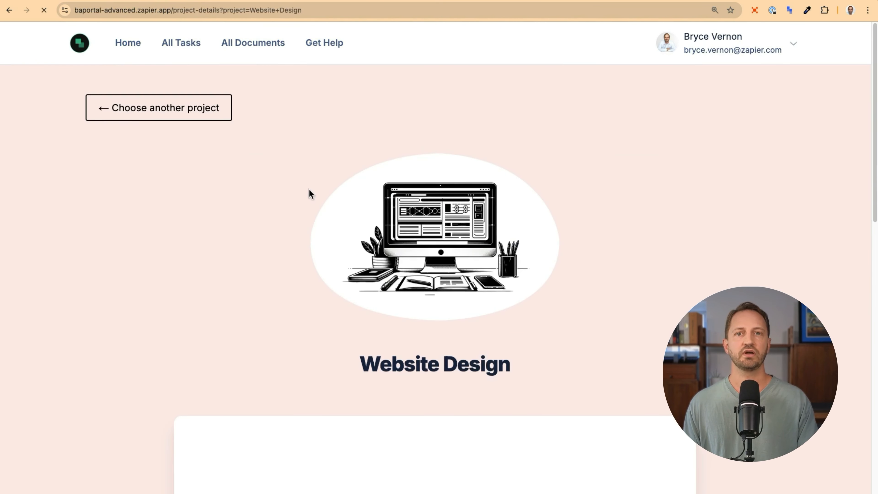
Look over the live Website Design project page, the All Tasks page and the Home page's project picker
scroll(493, 324, "down", 5)
scroll(384, 223, "up", 5)
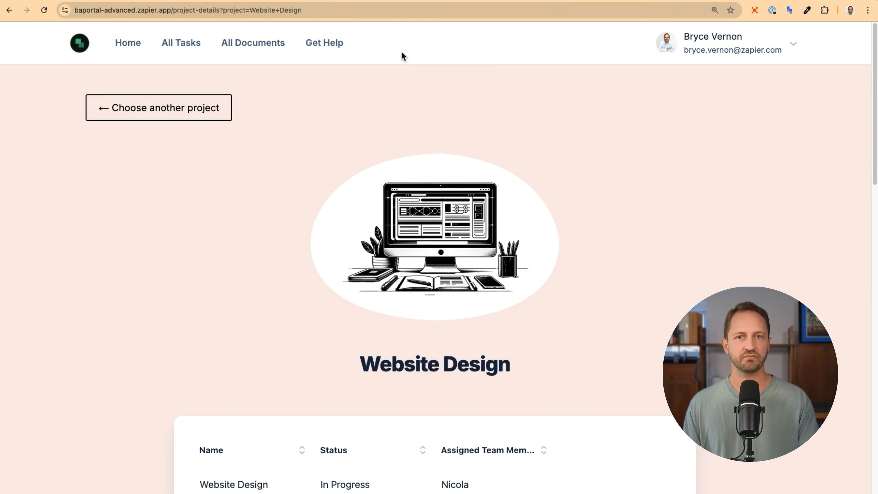
left_click(191, 52)
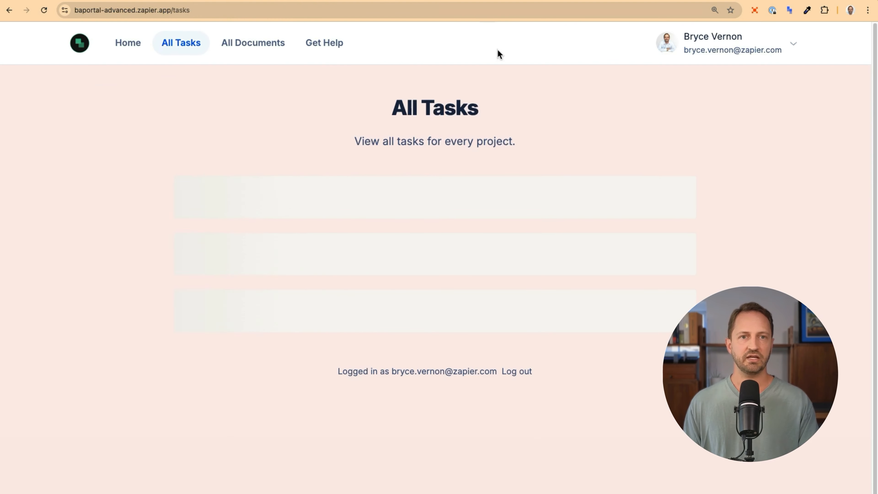
left_click(128, 51)
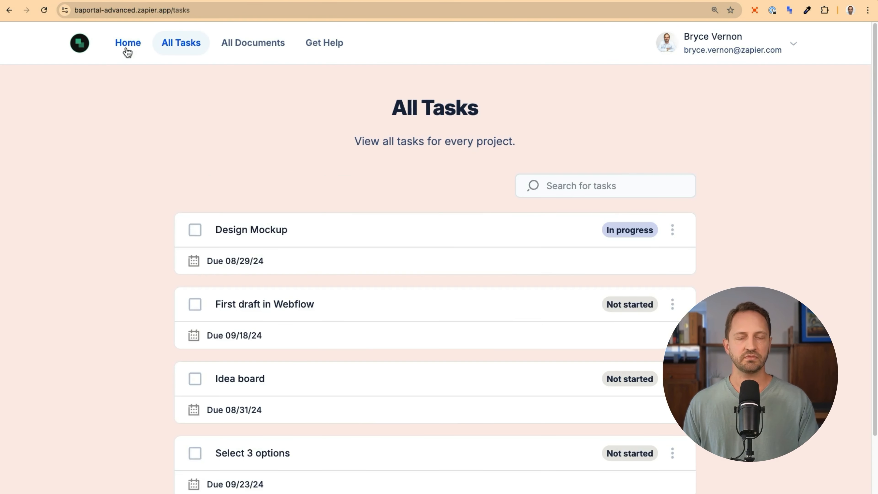
scroll(601, 290, "down", 5)
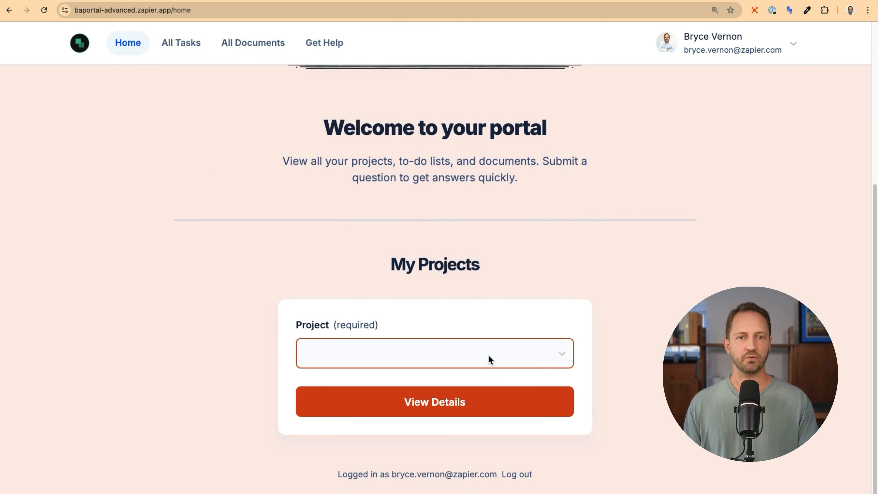
scroll(498, 273, "up", 5)
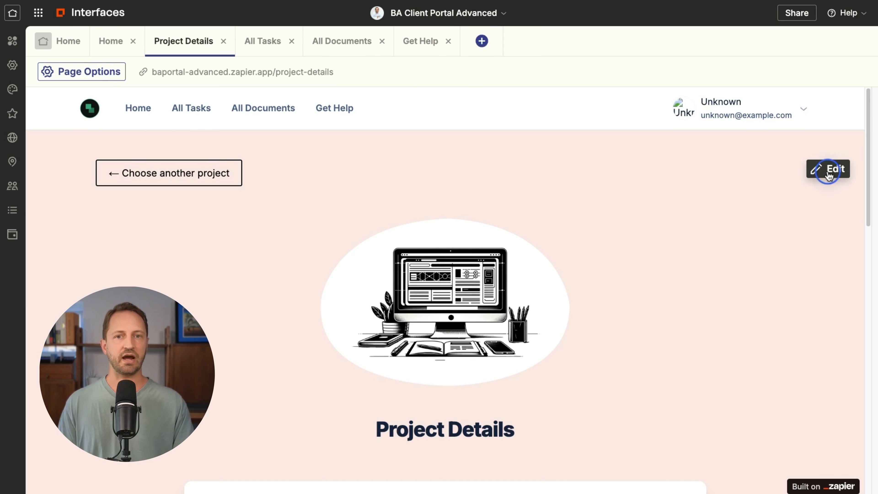
Try the Primary type on the "Choose another project" button, return it to Secondary, and look through its remaining content settings
left_click(827, 170)
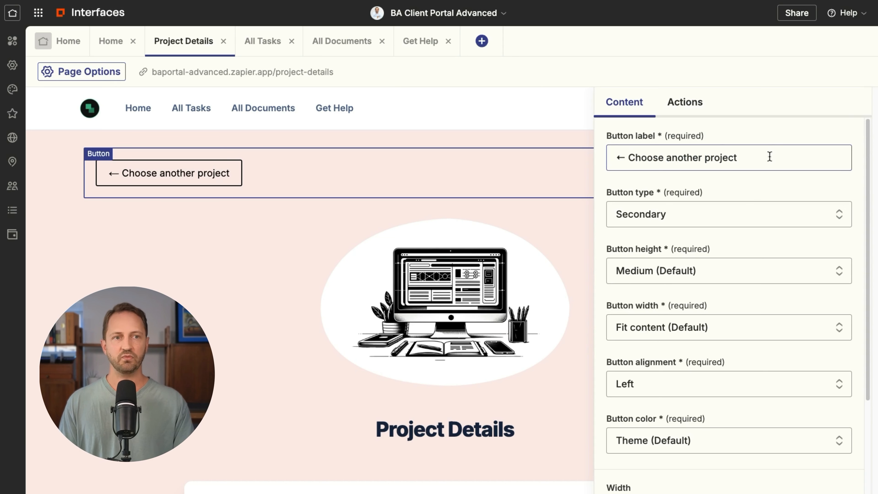
scroll(760, 204, "down", 1)
left_click(758, 199)
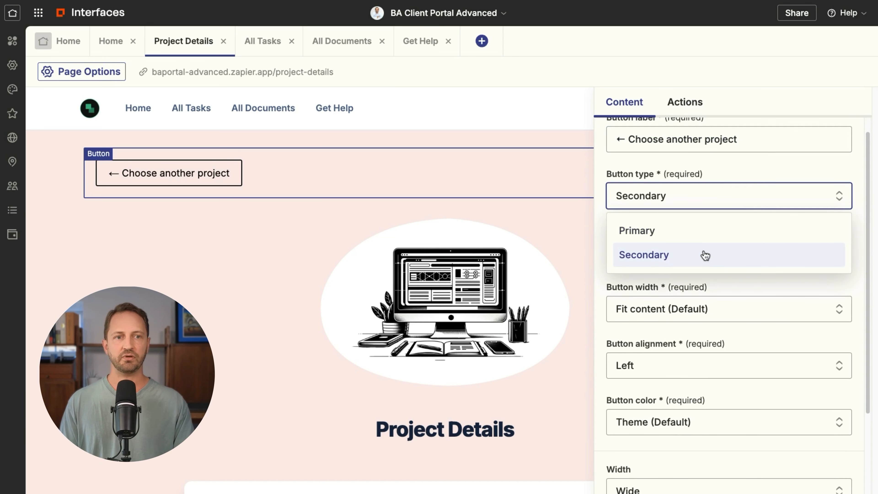
left_click(637, 230)
left_click(691, 201)
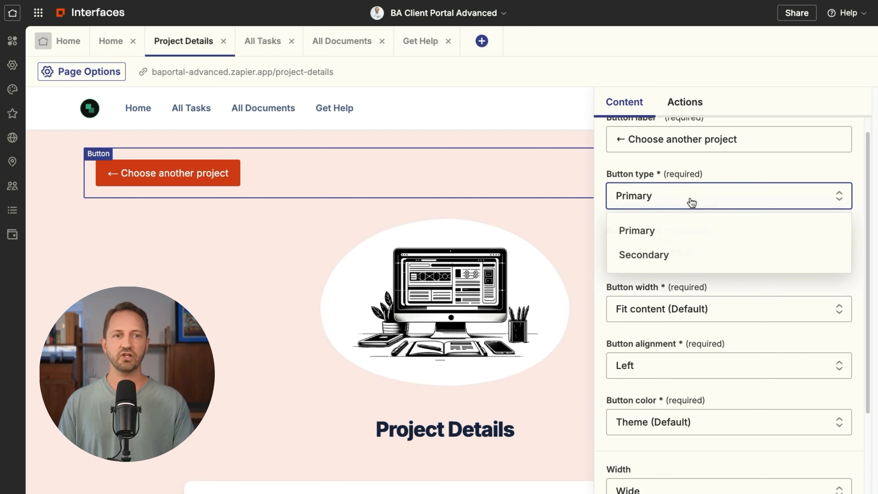
left_click(676, 255)
scroll(752, 274, "down", 3)
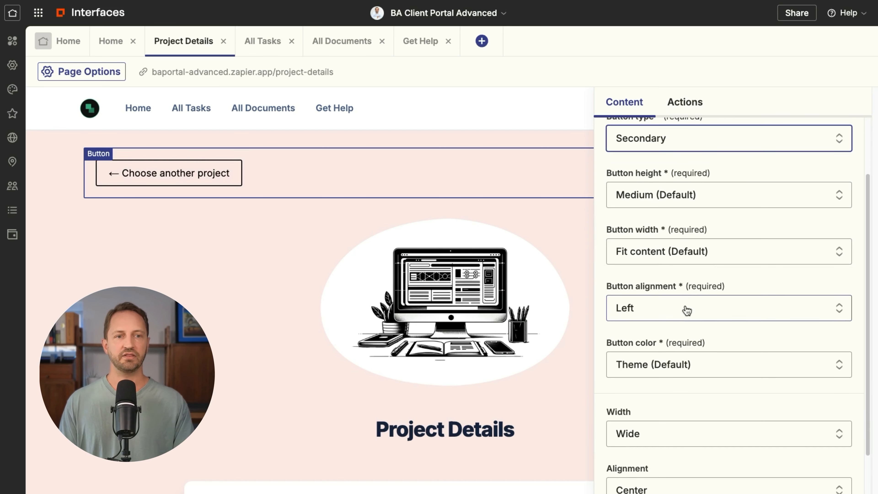
scroll(686, 310, "down", 3)
Examine the "Choose another project" button's navigation action, its target page and the other available action types
left_click(691, 114)
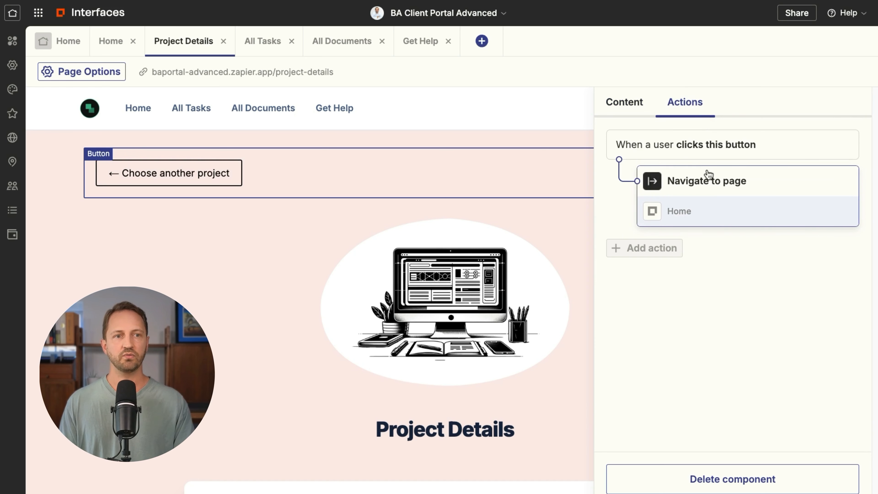
left_click(723, 203)
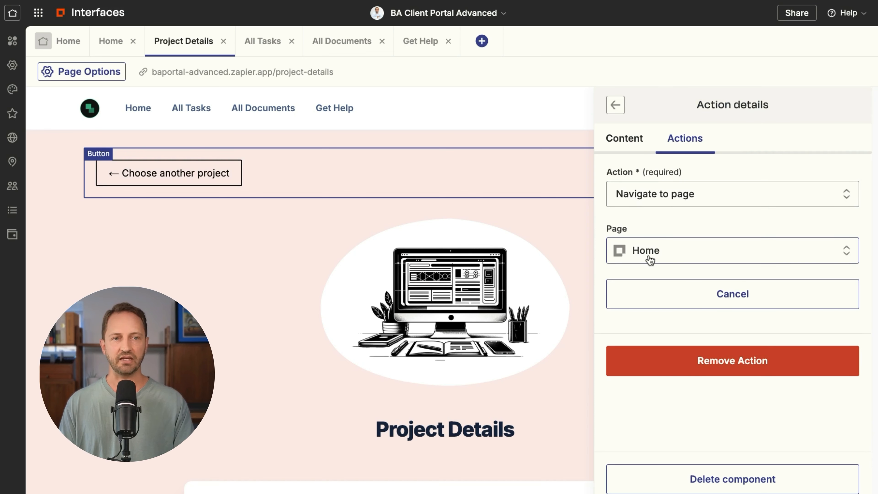
left_click(703, 199)
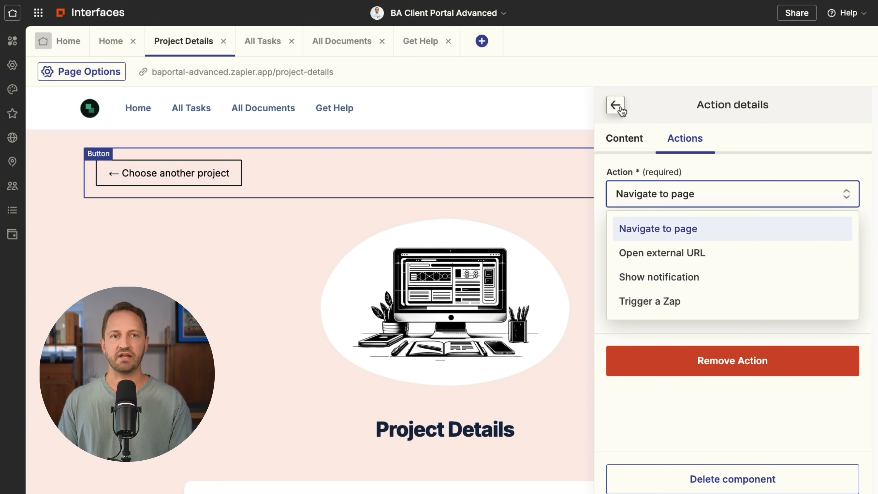
left_click(509, 153)
Examine the media type and image source settings of the illustration on the Project Details page
left_click(522, 208)
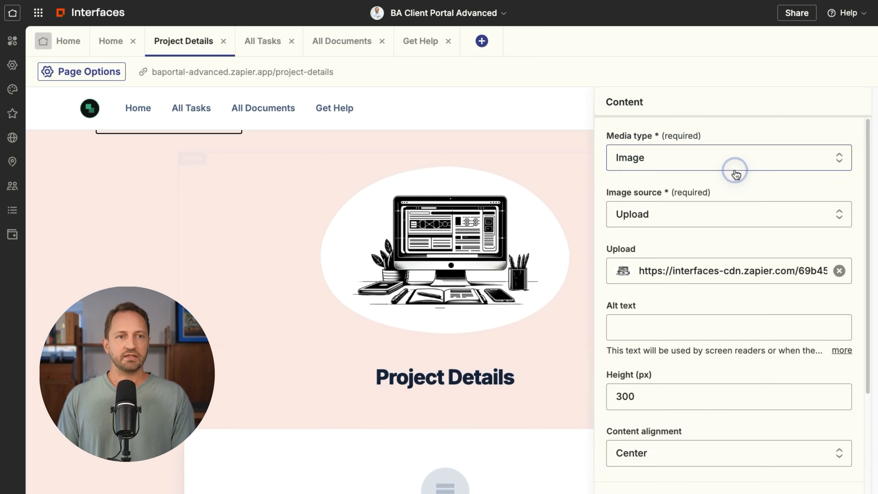
left_click(689, 216)
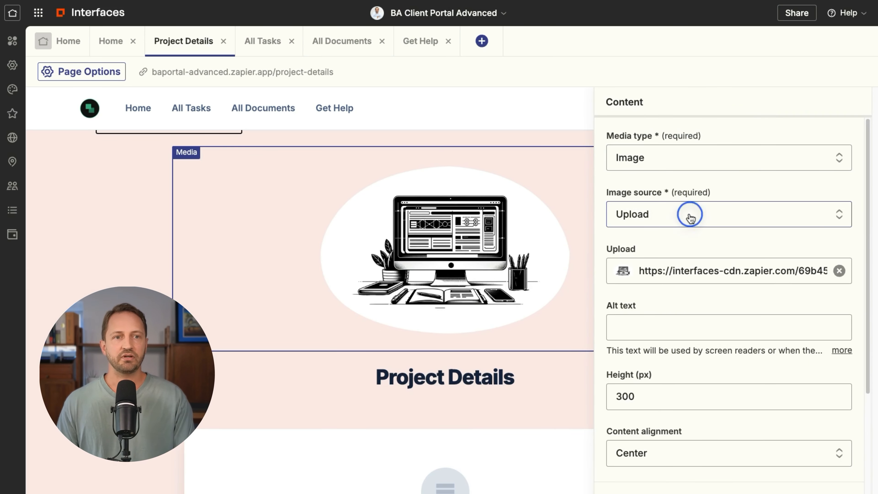
left_click(786, 163)
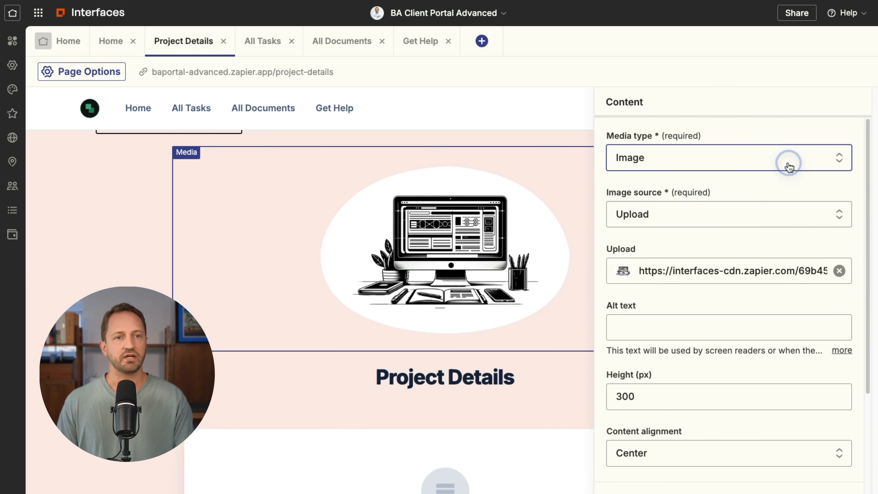
left_click(783, 165)
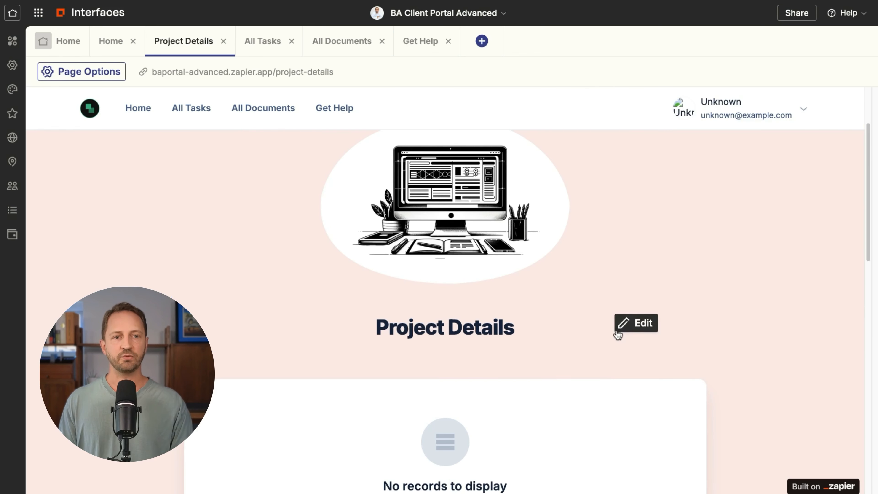
Try extra # marks in the Project Details heading's Markdown content, and remove them again
left_click(625, 326)
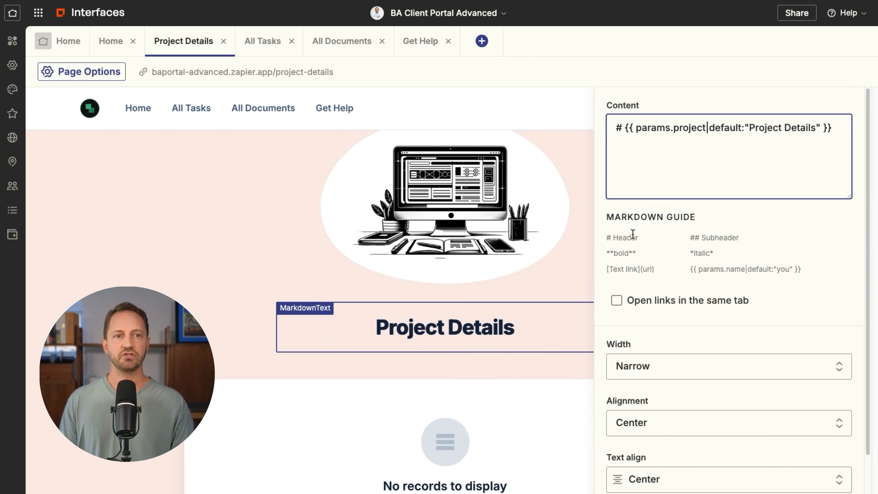
left_click(623, 128)
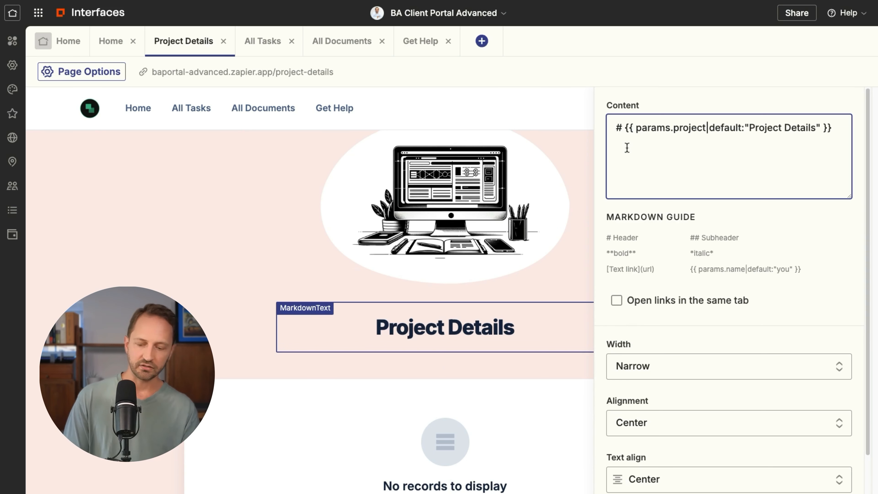
type("##")
key("BackSpace")
key("BackSpace")
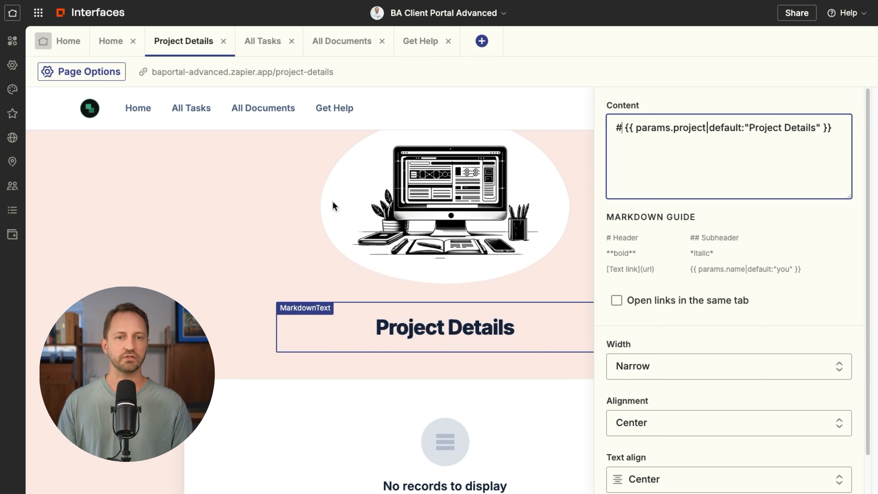
left_click(276, 208)
Examine the project table listing's data source, name filter, sorting and displayed columns
scroll(276, 208, "down", 5)
left_click(743, 217)
left_click(687, 107)
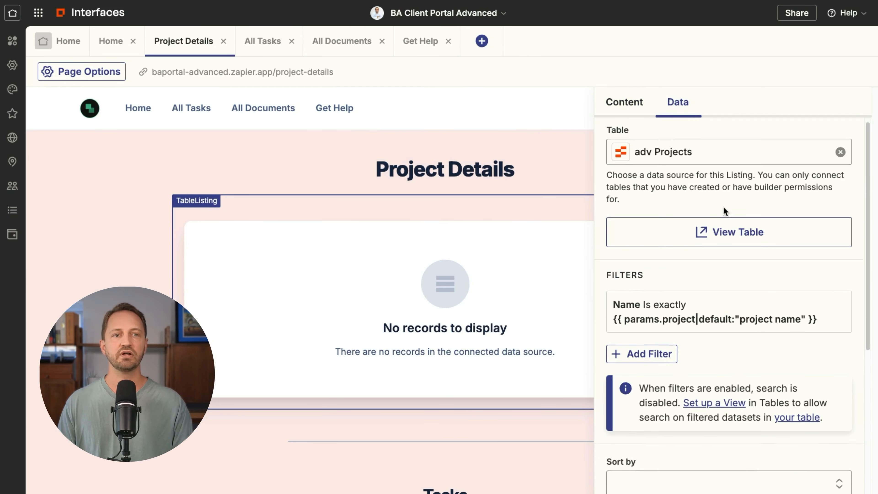
scroll(725, 211, "down", 5)
scroll(708, 275, "down", 2)
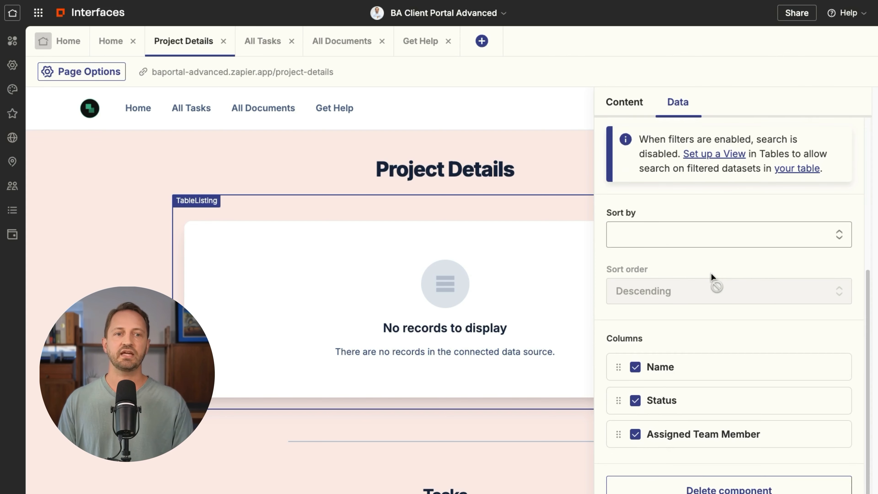
scroll(705, 346, "up", 7)
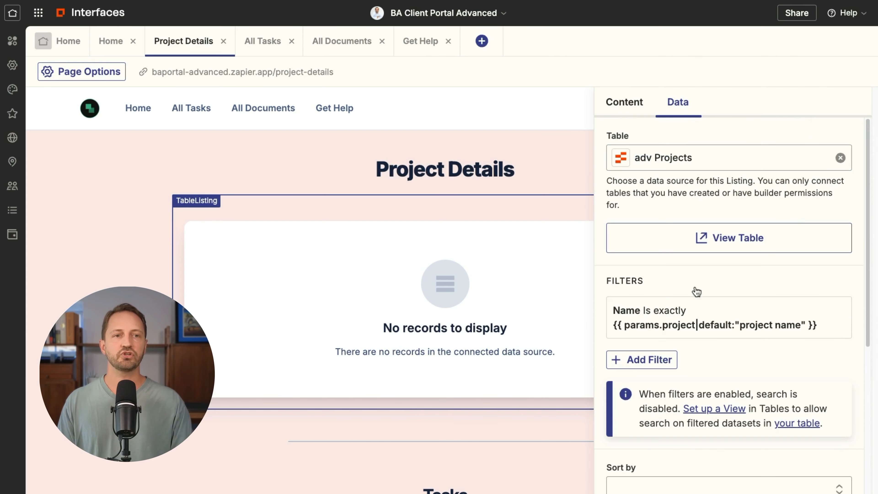
Review the project table listing's header, user permissions, width and alignment settings
left_click(638, 108)
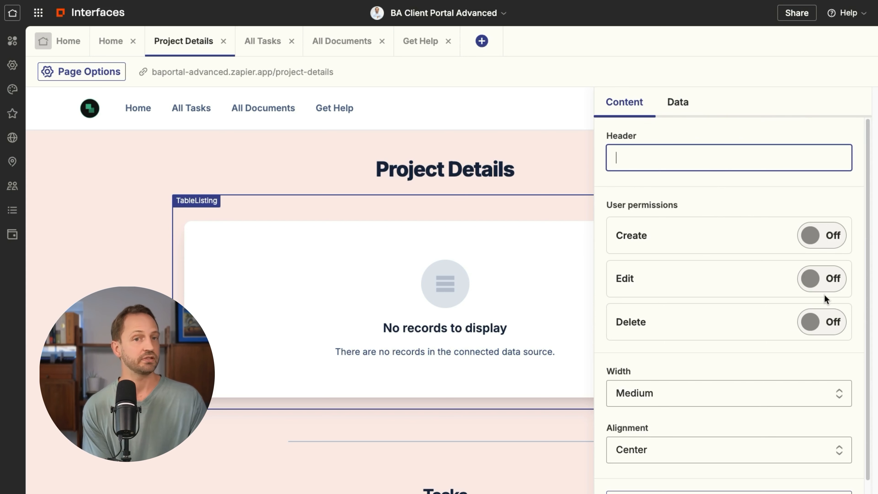
scroll(667, 308, "down", 1)
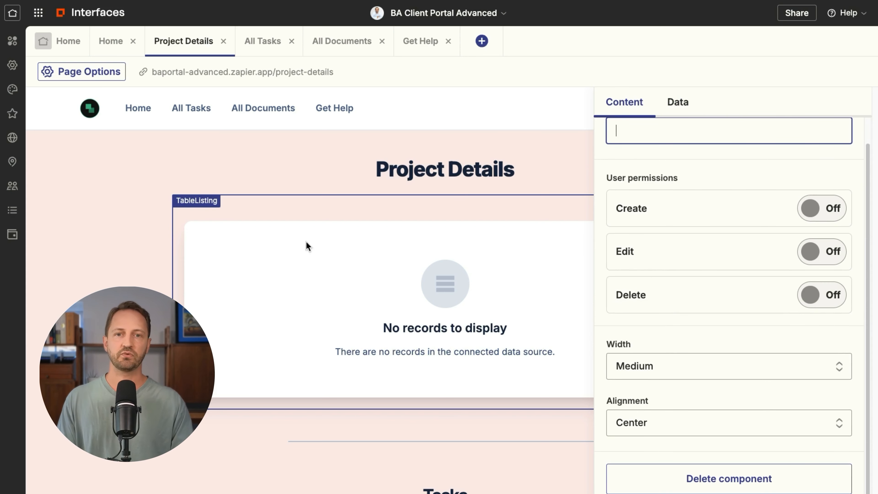
left_click(553, 332)
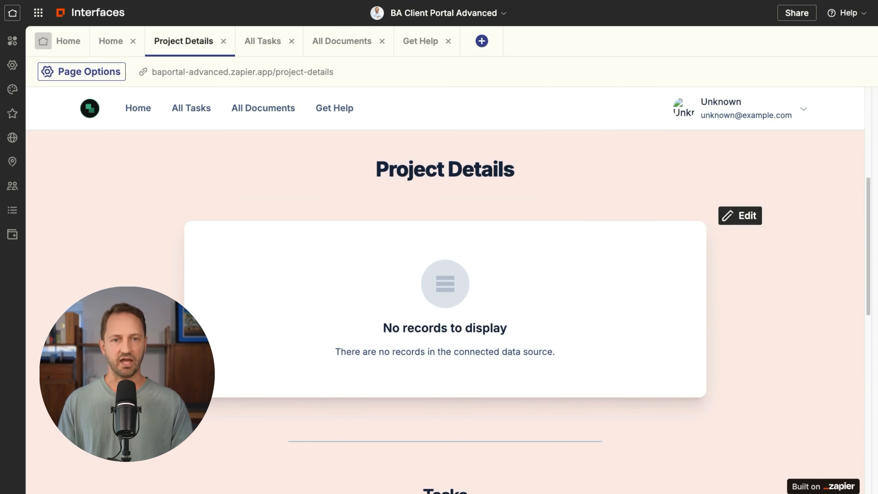
Try the header "Task" on the checklist below the Tasks heading, and clear it again
scroll(553, 333, "down", 3)
scroll(513, 334, "down", 5)
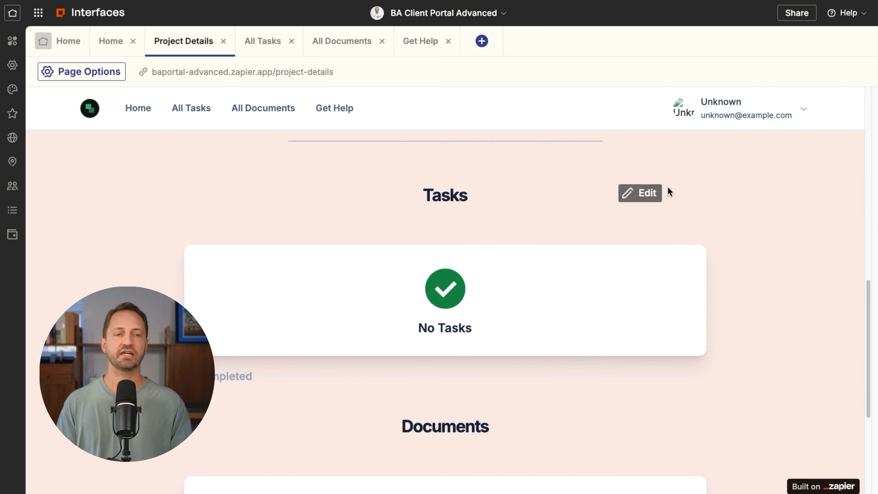
left_click(747, 242)
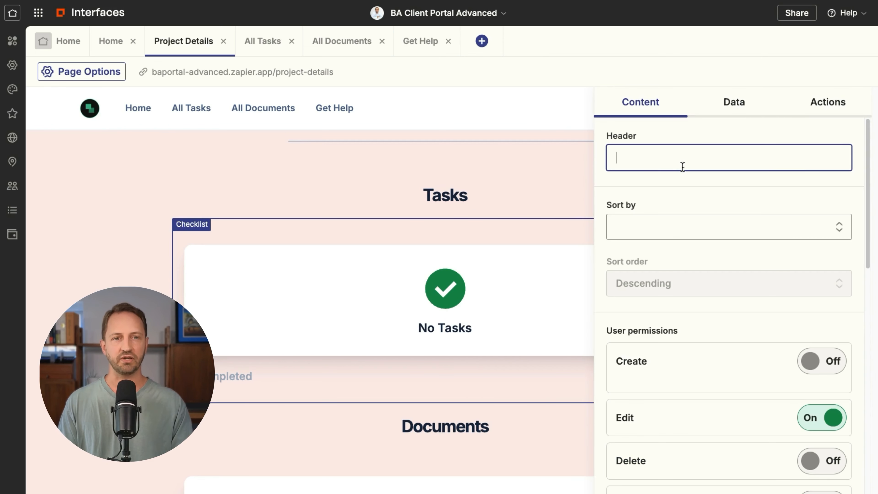
type("Task")
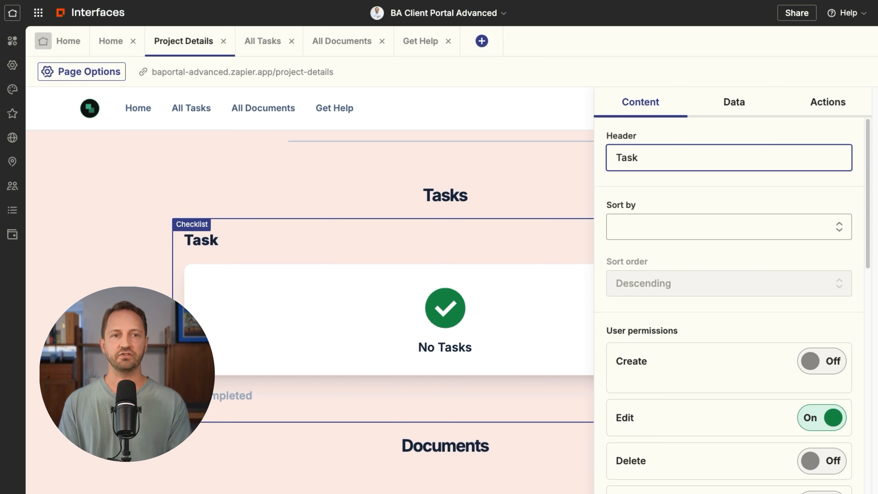
key("BackSpace")
key("BackSpace")
key("BackSpace")
key("BackSpace")
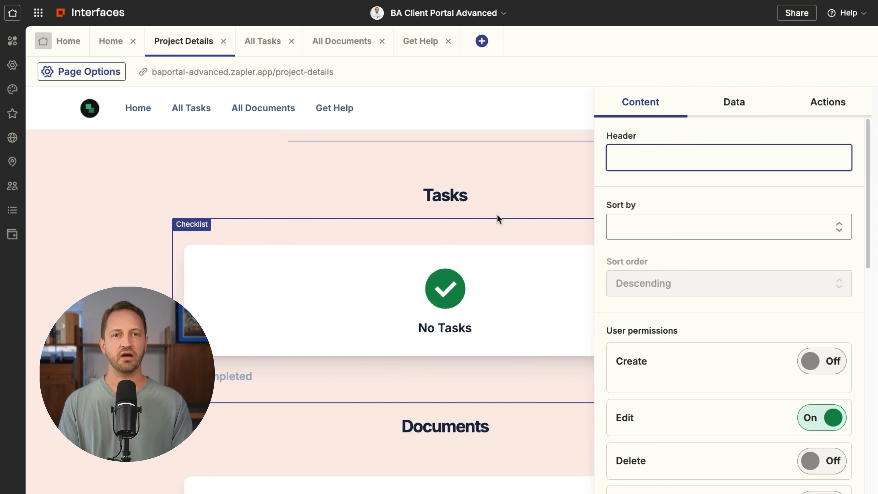
Look over the task checklist's sorting options and user permissions
left_click(658, 236)
scroll(682, 261, "down", 1)
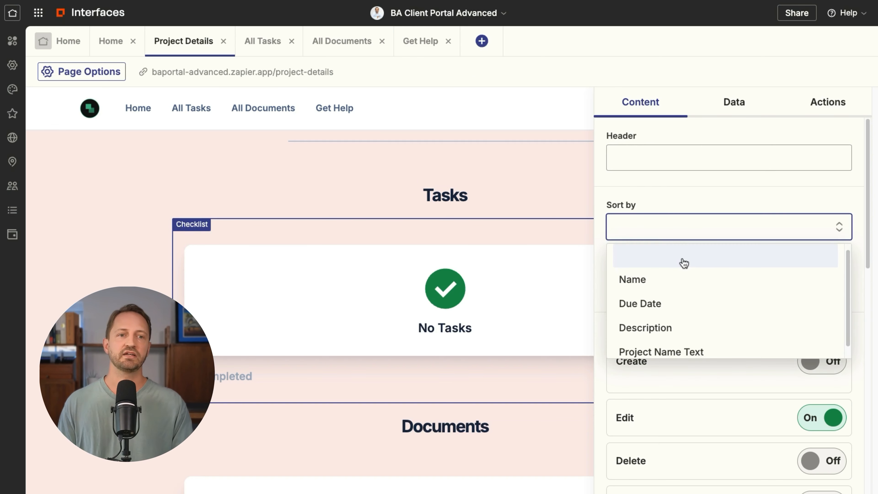
left_click(718, 190)
scroll(715, 208, "down", 4)
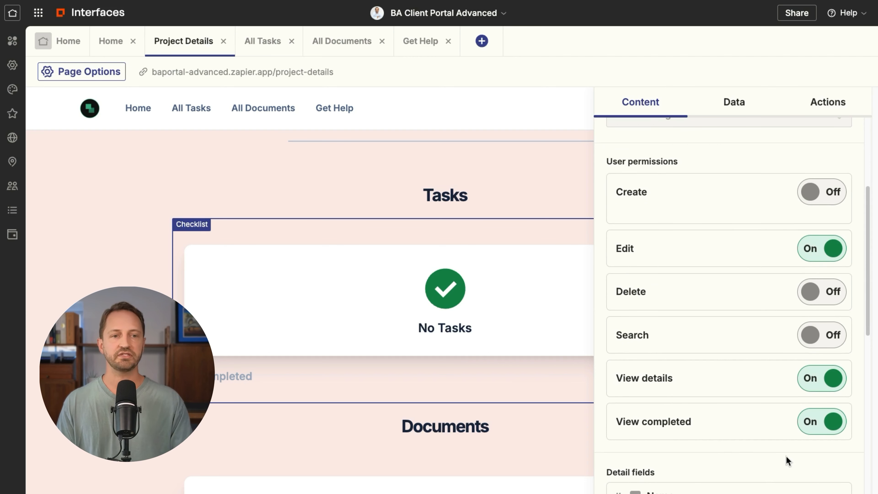
scroll(787, 461, "down", 1)
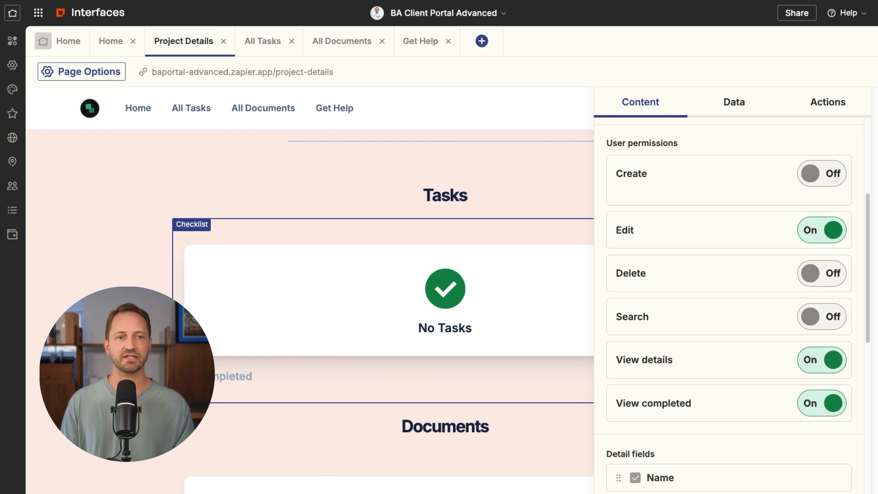
Turn the task checklist's Edit permission off and back on, and go to the Documents listing
left_click(832, 233)
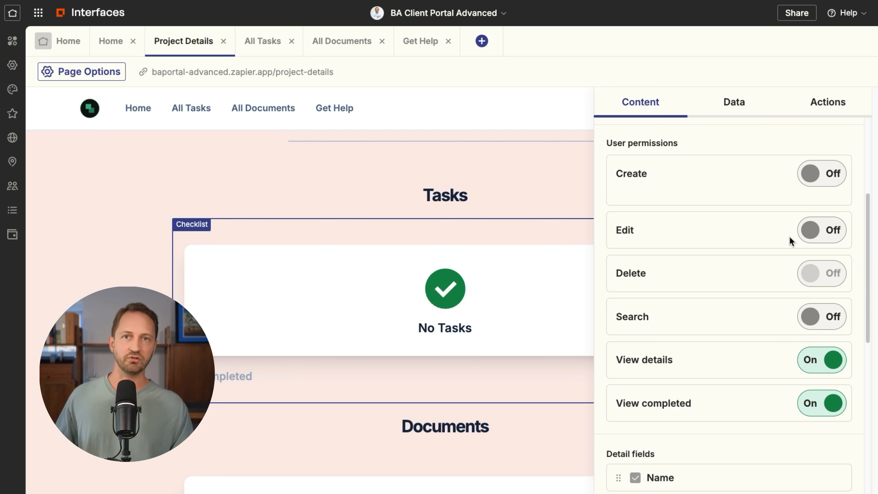
left_click(827, 238)
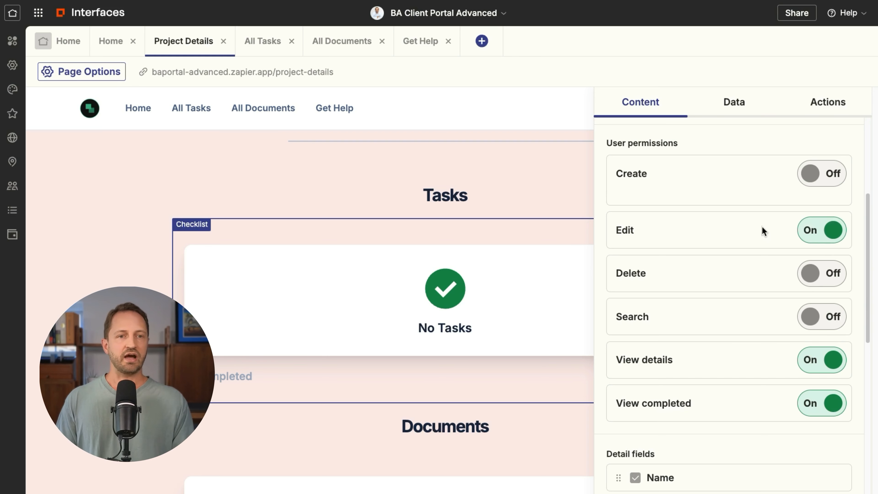
left_click(379, 196)
scroll(466, 221, "down", 7)
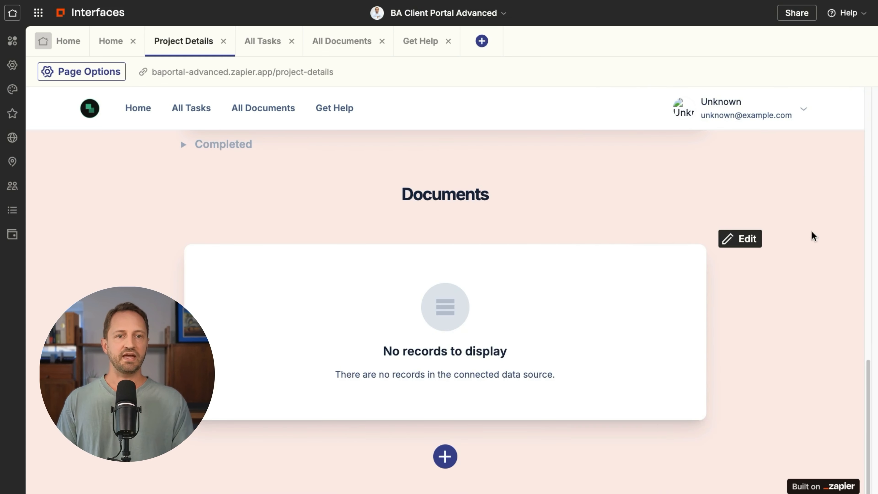
Review the data settings of the table listing below the Documents heading, including its sorting and displayed columns
left_click(745, 239)
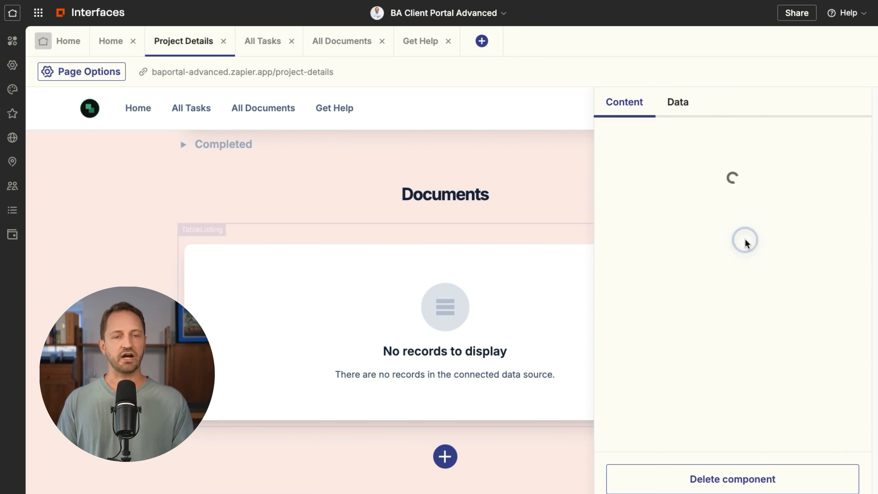
left_click(671, 106)
scroll(727, 190, "down", 6)
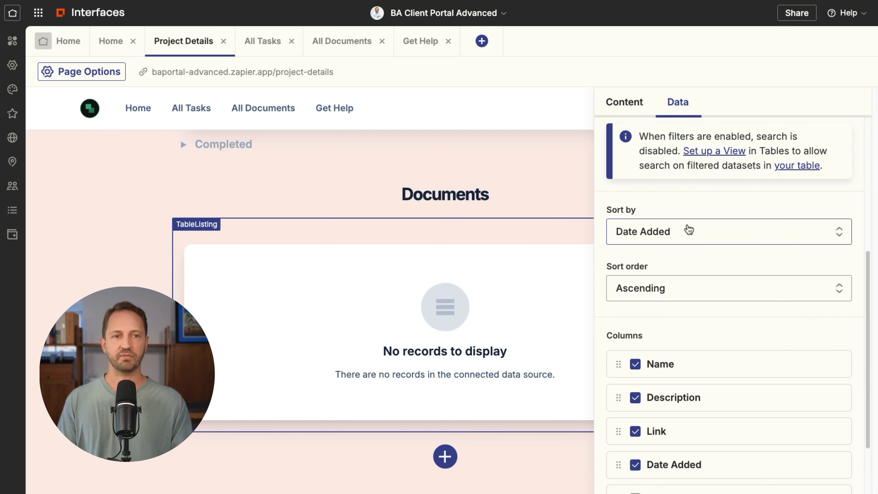
scroll(689, 230, "down", 3)
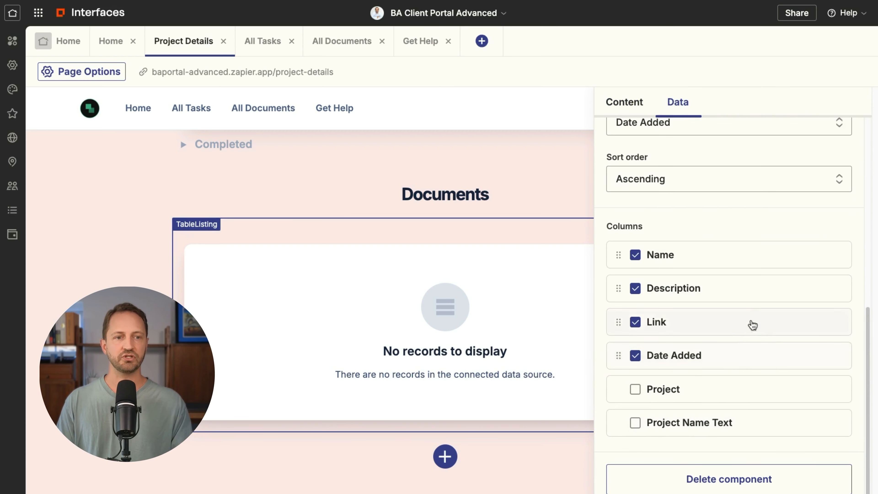
Look over the Documents listing's user permissions and turn its Edit permission off and back on
left_click(632, 107)
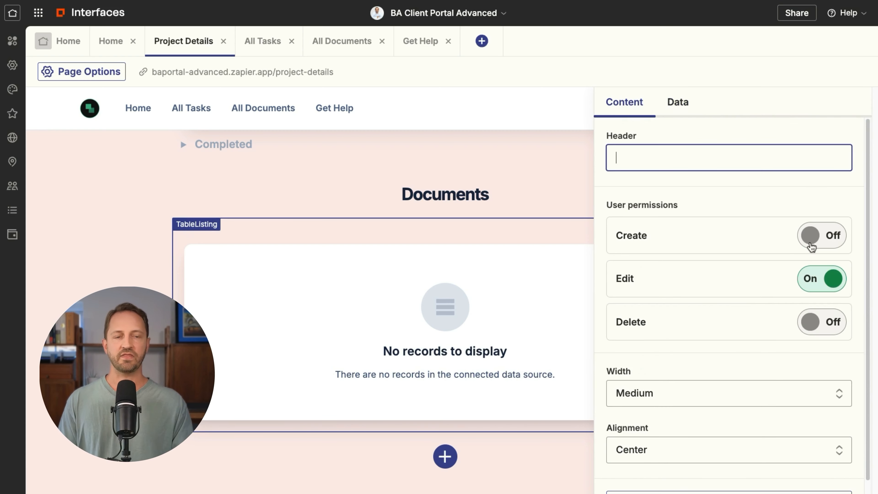
scroll(726, 277, "down", 1)
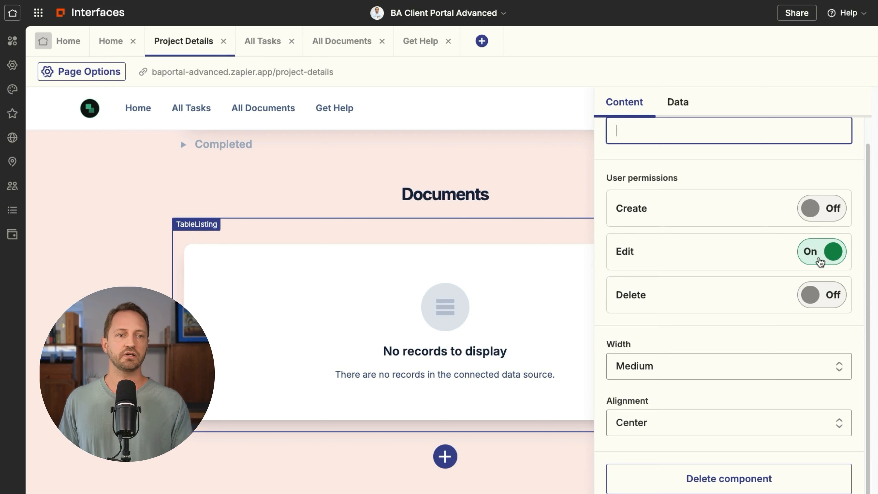
left_click(839, 263)
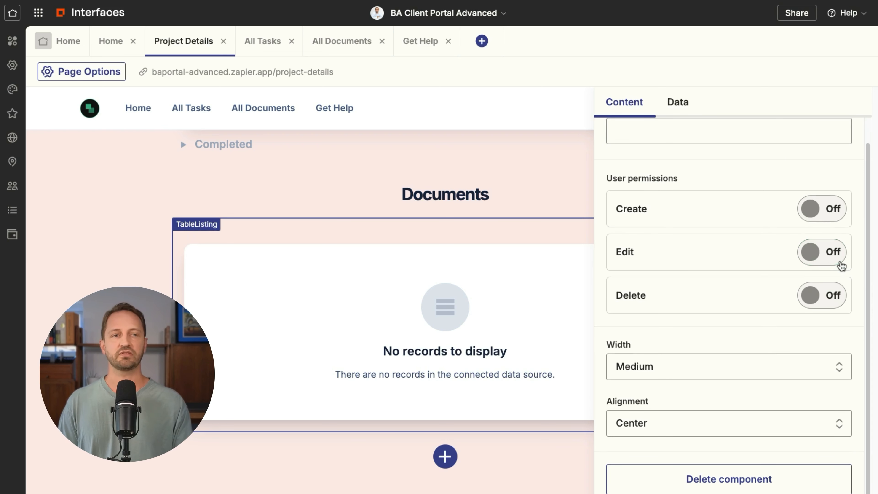
left_click(832, 252)
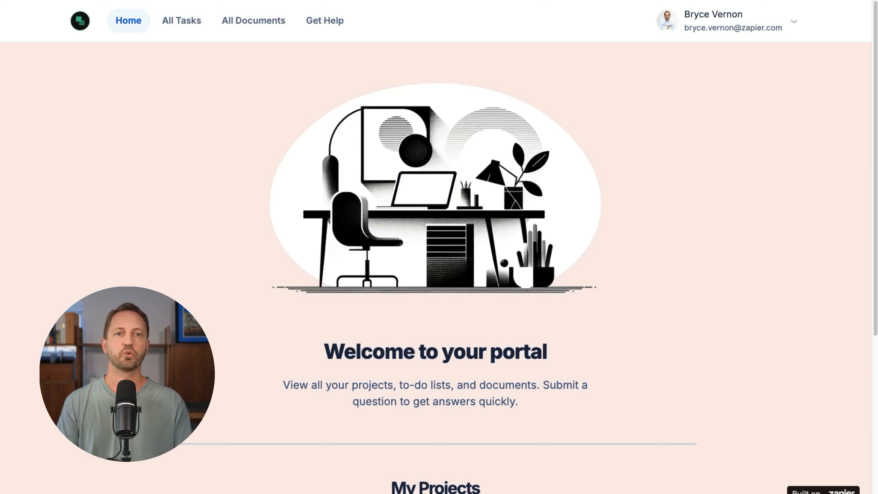
On the live portal's Home page, choose the Website Design project under My Projects and open its details
scroll(496, 295, "down", 6)
left_click(443, 320)
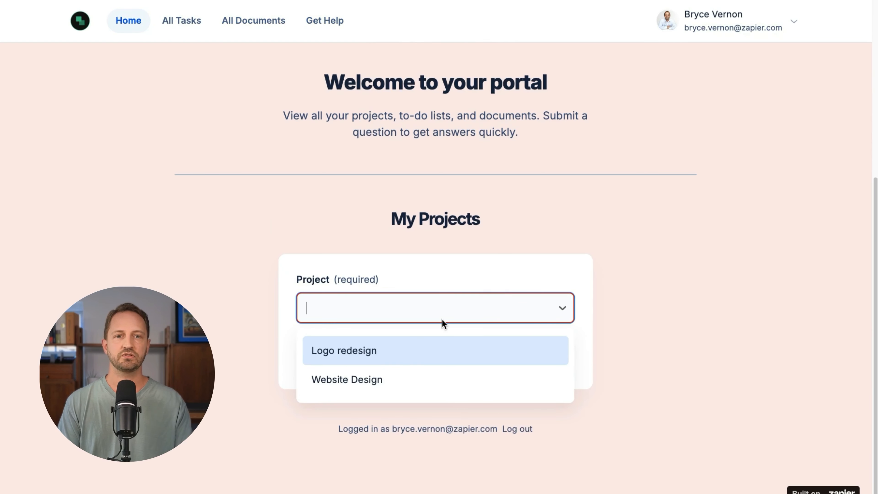
left_click(392, 380)
left_click(443, 358)
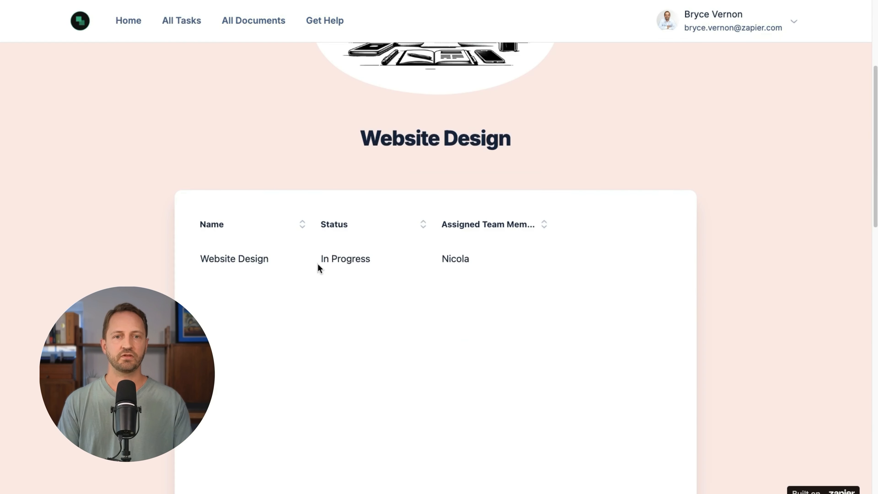
Mark the task "First draft in Webflow" as complete, and uncheck it again in the Completed section
scroll(389, 271, "down", 10)
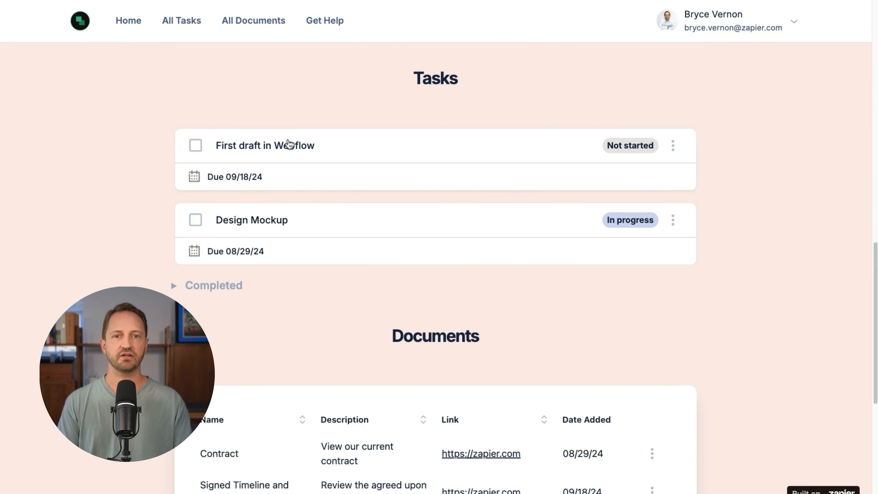
left_click(195, 145)
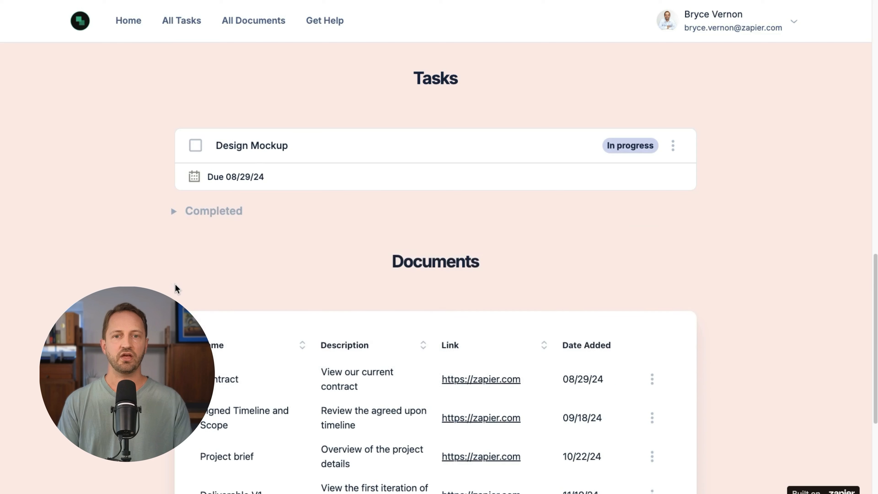
left_click(174, 212)
left_click(196, 243)
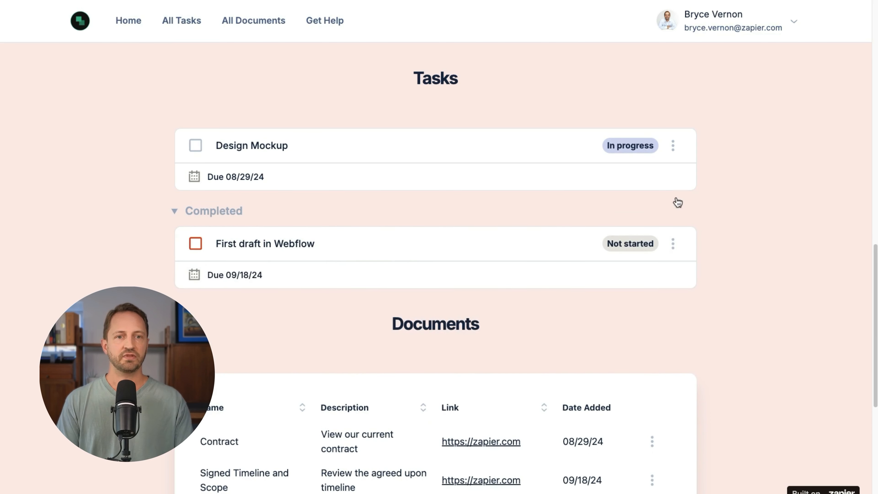
Open the Contract document's record for editing in the live Documents table, and cancel without changing it
scroll(622, 242, "down", 7)
scroll(515, 221, "down", 1)
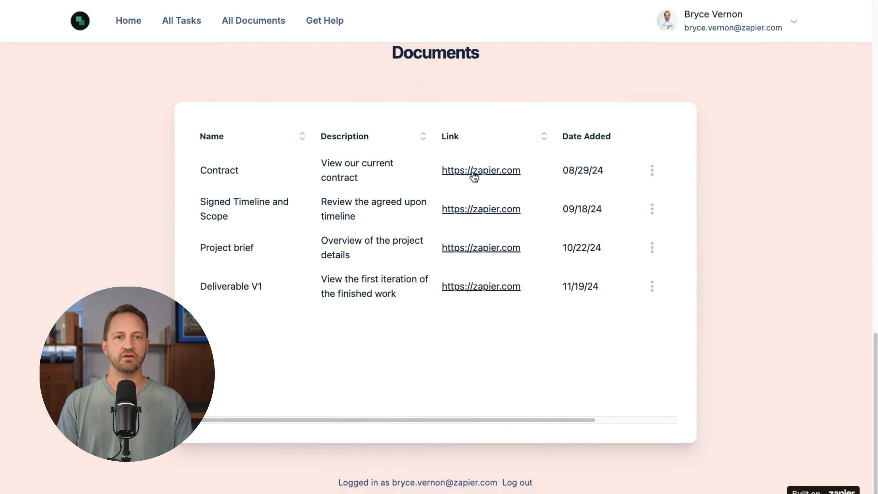
left_click(653, 171)
left_click(598, 215)
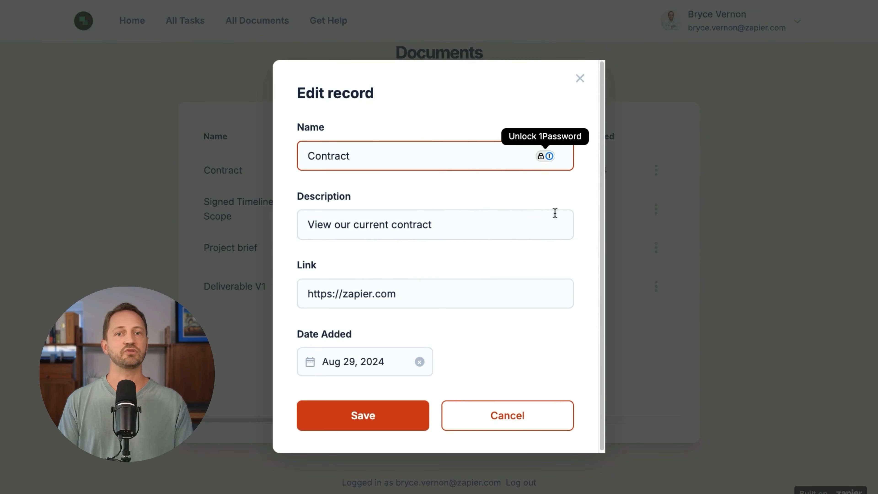
left_click(519, 413)
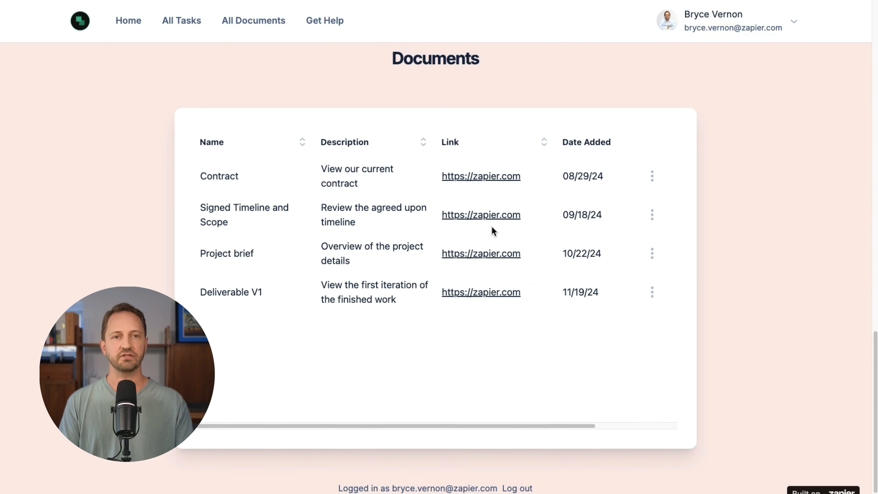
scroll(492, 226, "up", 15)
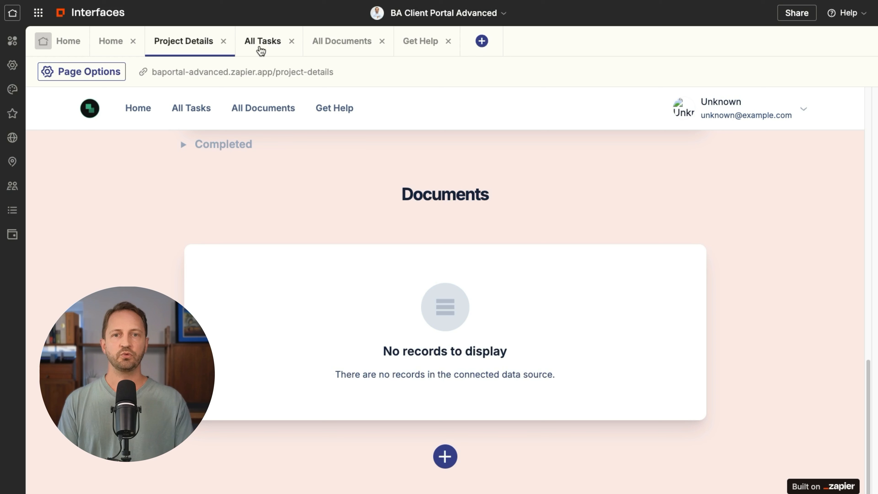
Go to the editor's All Tasks page and review the checklist's sorting, user permissions and detail fields
left_click(256, 41)
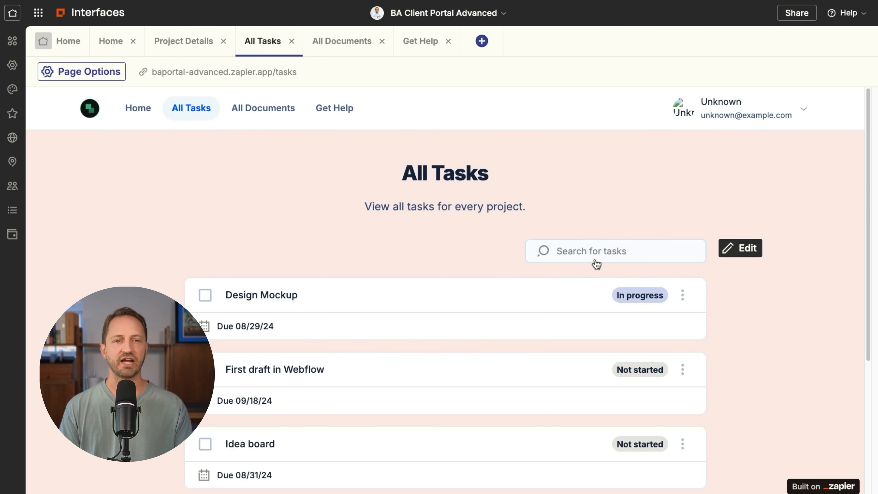
left_click(727, 253)
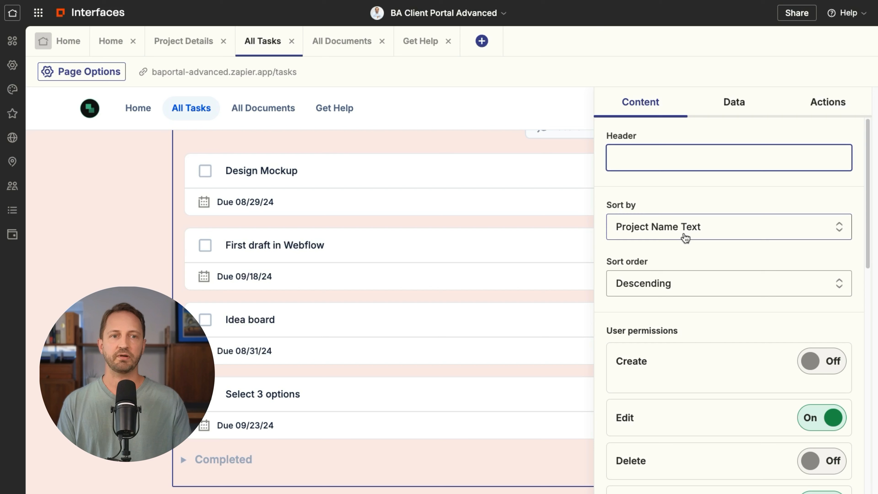
scroll(667, 299, "down", 5)
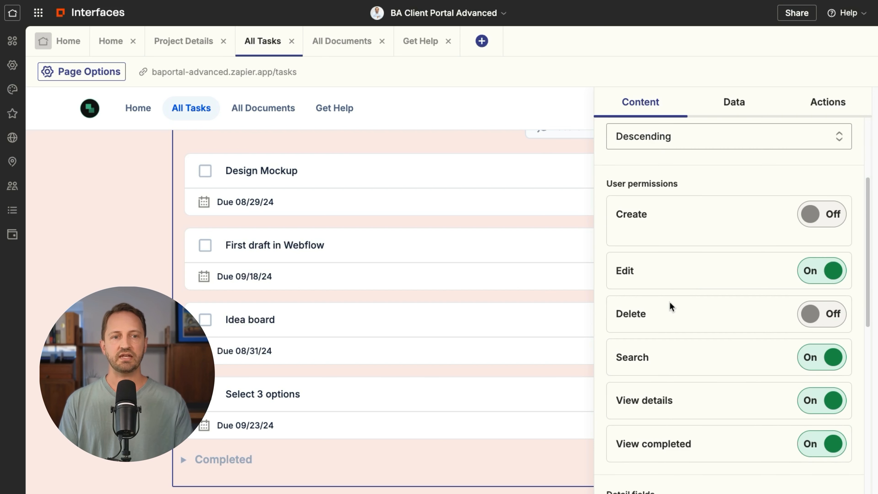
scroll(687, 272, "down", 3)
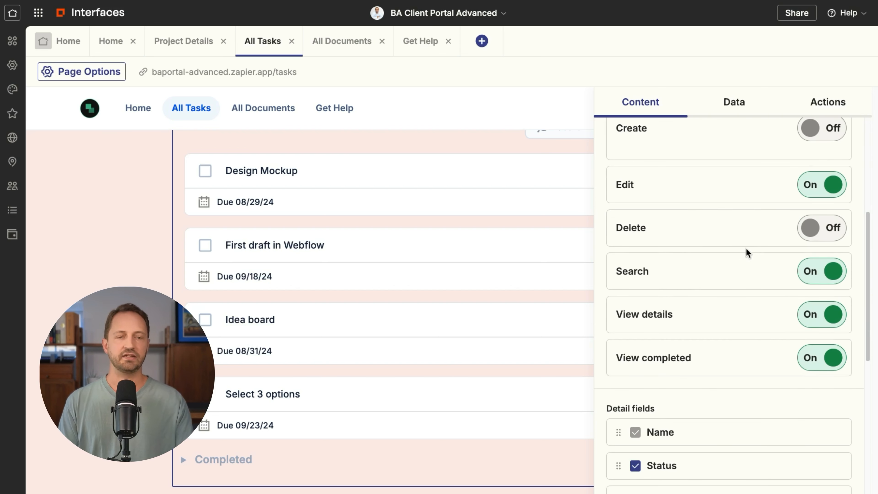
scroll(745, 247, "up", 4)
Review the All Tasks checklist's connected table, field mappings and the action attached to checklist item updates
left_click(738, 102)
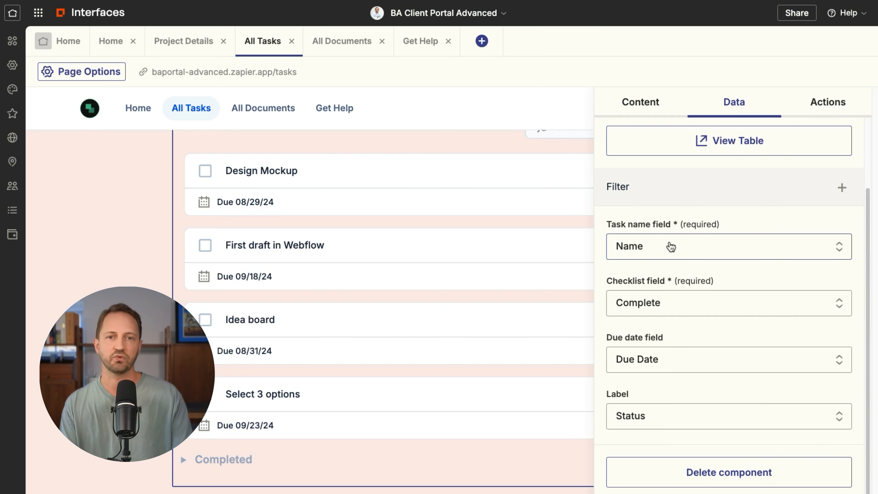
scroll(674, 333, "up", 3)
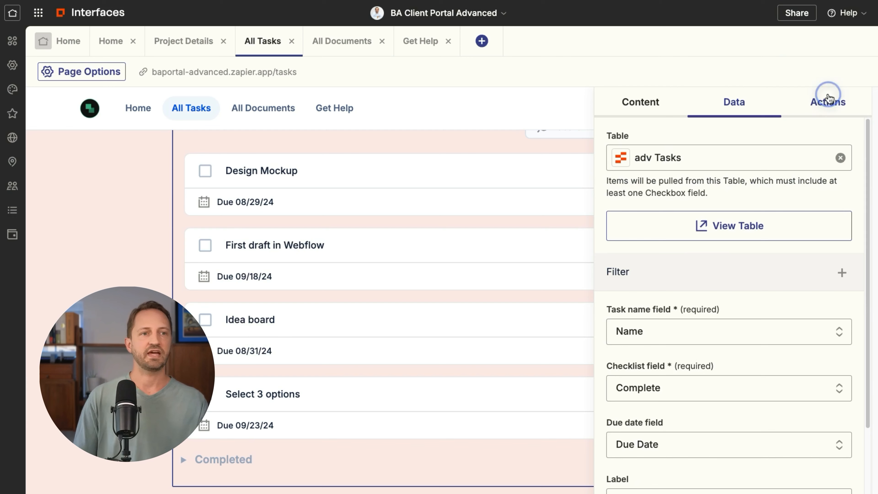
left_click(826, 101)
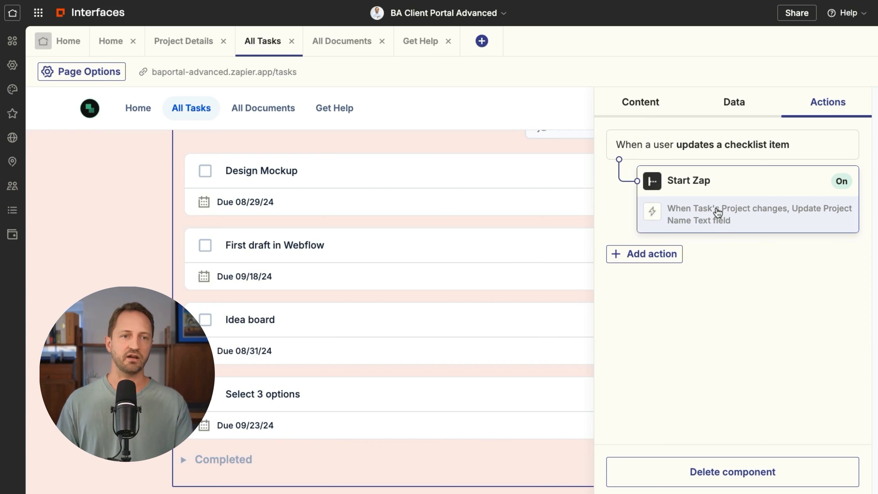
Go to the editor's All Documents page and review its table listing's content, user permissions, data source and sorting settings
left_click(332, 46)
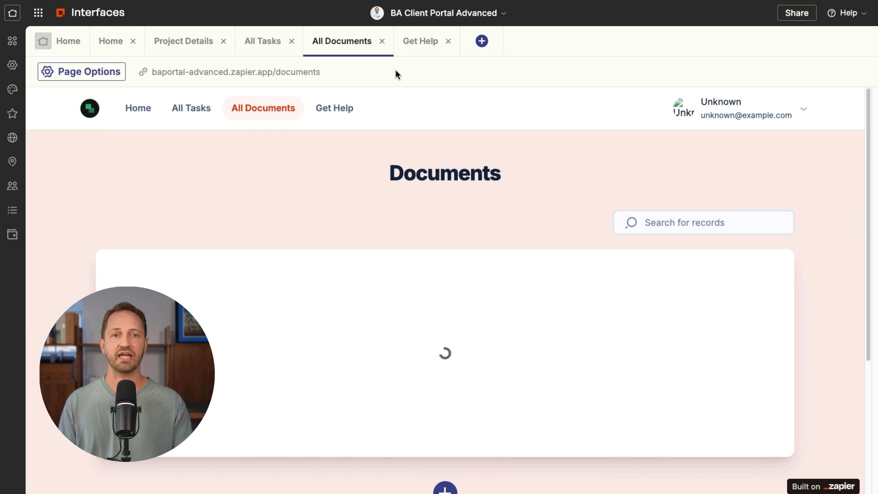
scroll(471, 241, "down", 5)
scroll(791, 229, "up", 4)
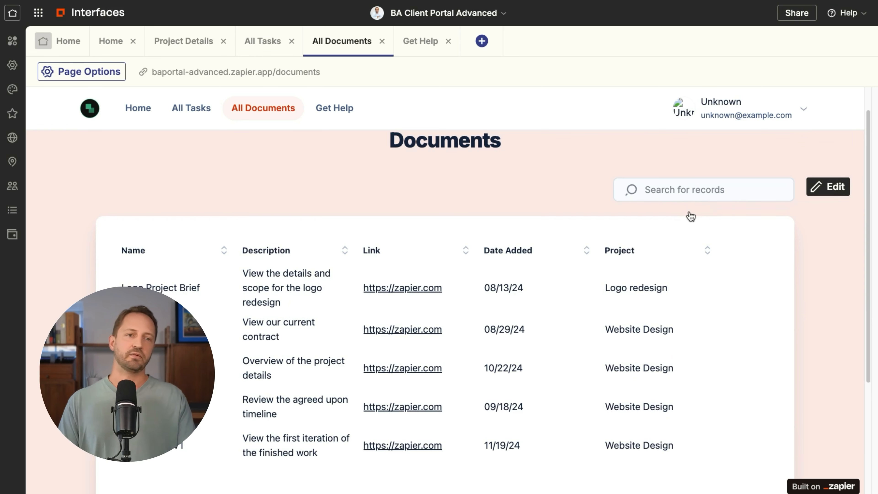
scroll(461, 183, "down", 4)
scroll(700, 183, "up", 5)
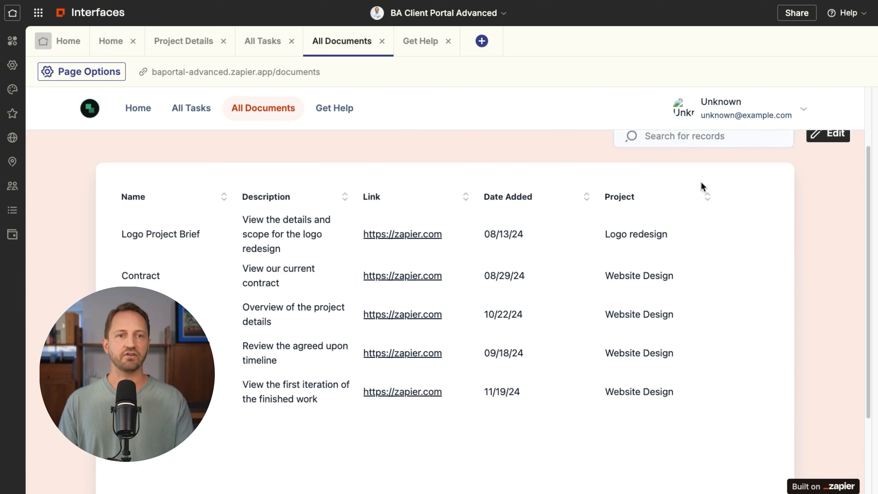
left_click(819, 222)
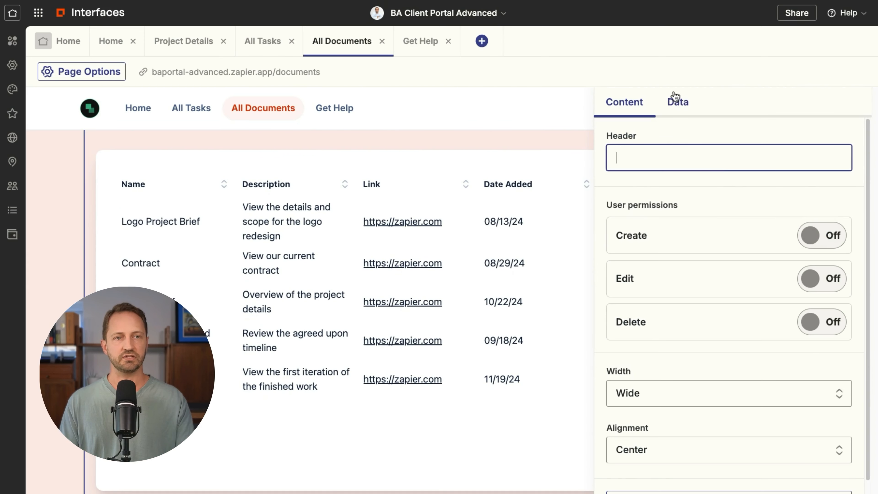
left_click(676, 98)
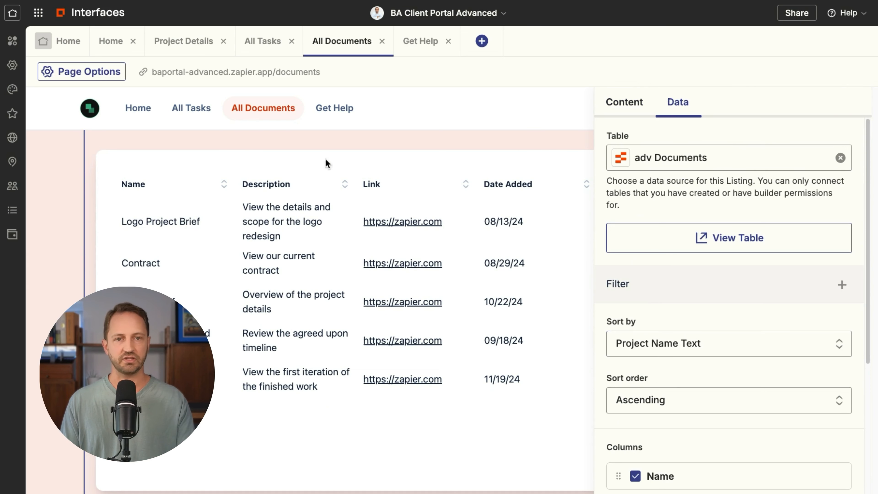
left_click(300, 151)
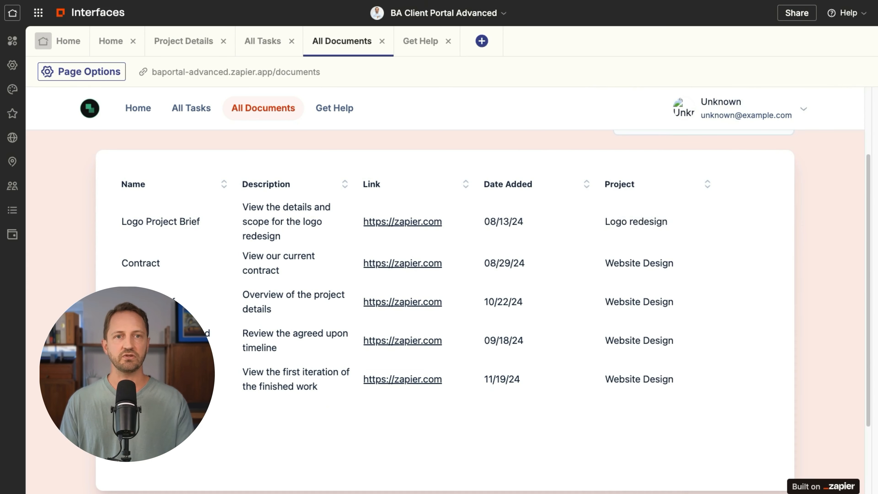
Open the live All Documents page and sort the table by Date Added, newest first
left_click(292, 73)
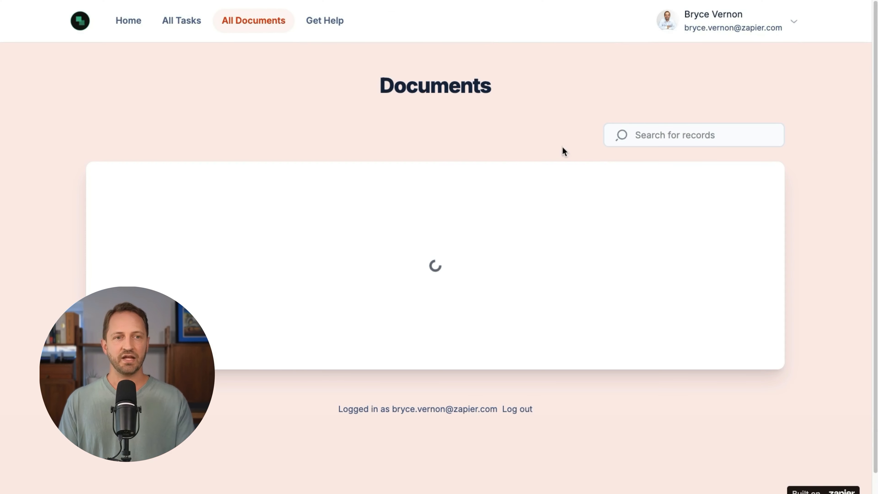
left_click(572, 197)
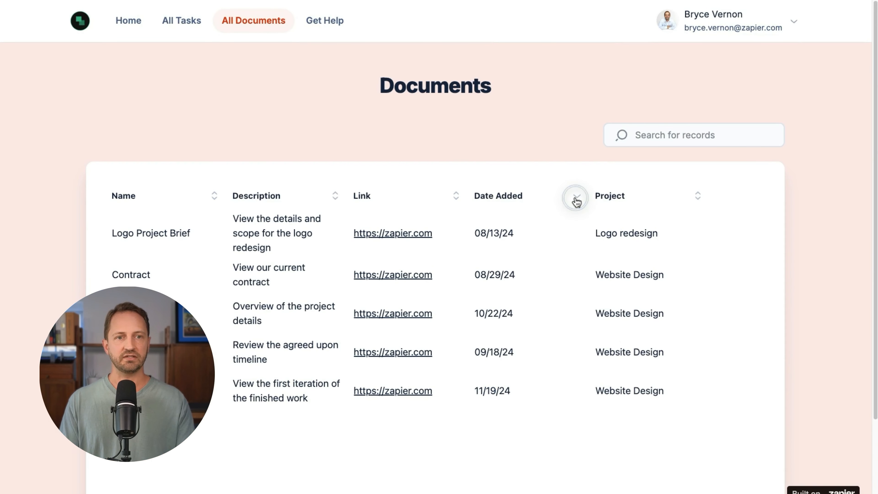
left_click(573, 200)
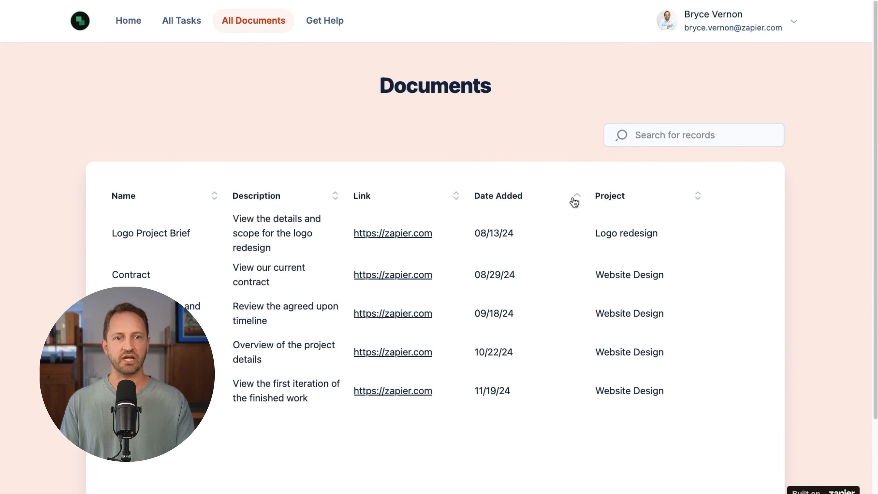
Search the live documents table for "Logo redesign"
left_click(656, 134)
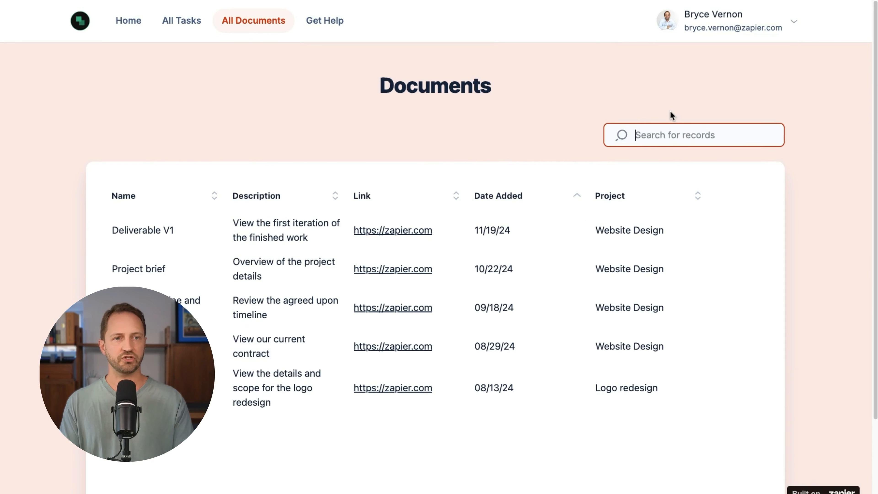
type("Logo")
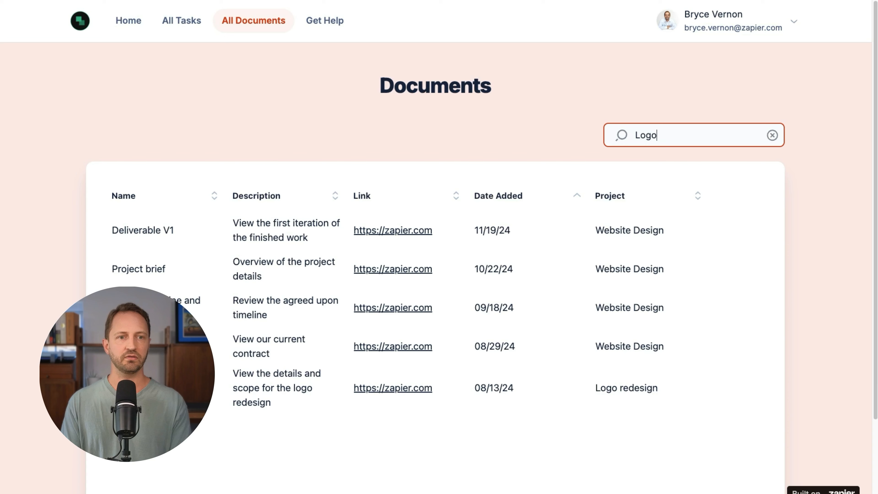
type(" redesign")
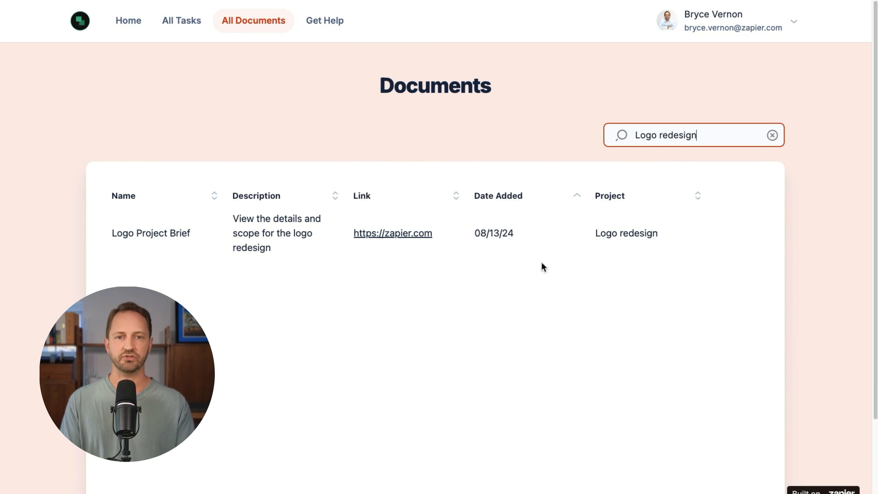
Clear the search on the live Documents page and look over the full documents table
scroll(480, 308, "down", 1)
left_click(772, 117)
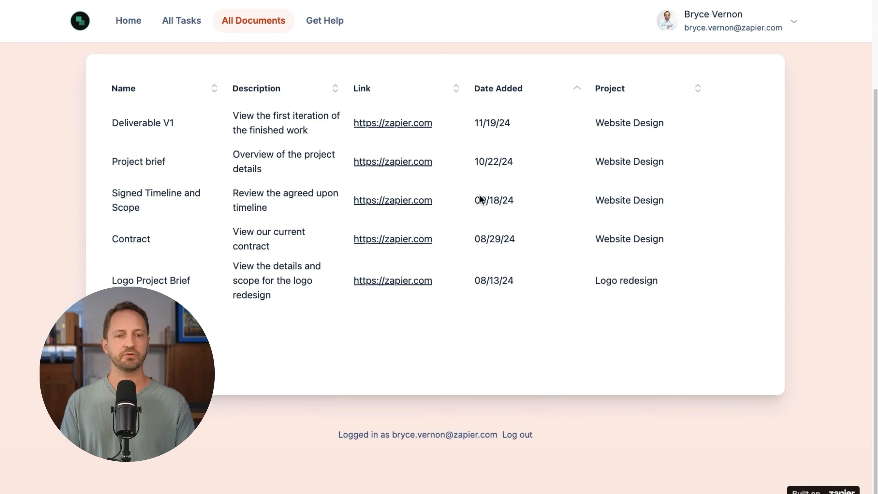
scroll(420, 100, "up", 3)
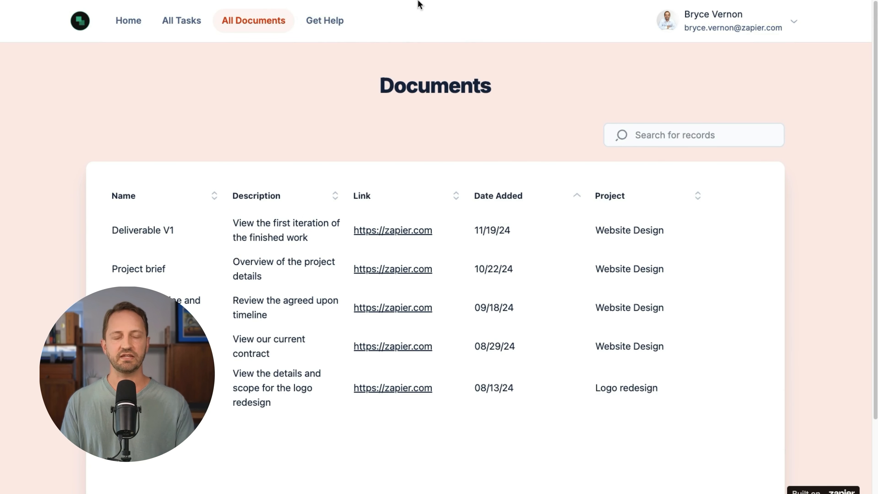
Open the live Get Help page, view the help request options and choose Schedule a Call
scroll(562, 99, "down", 2)
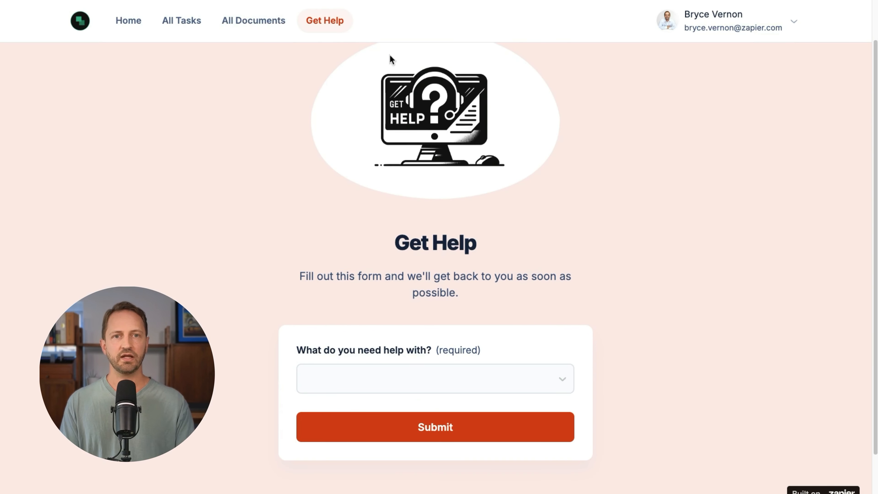
scroll(503, 420, "down", 2)
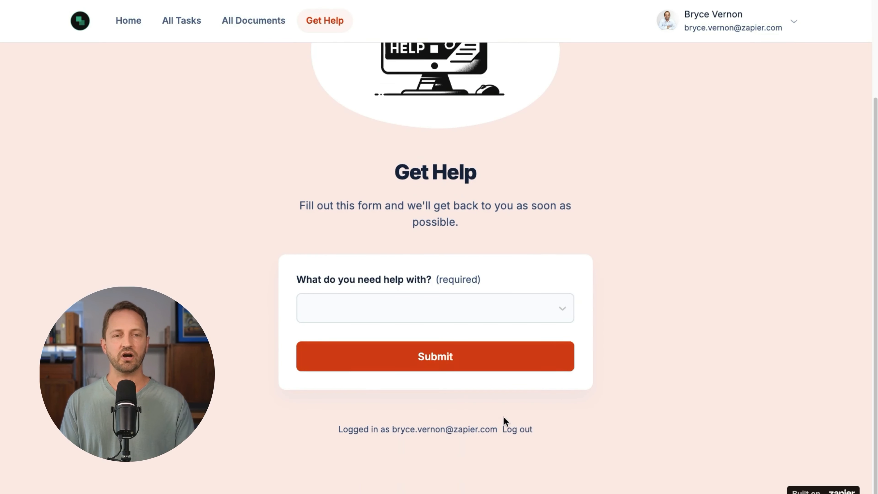
left_click(567, 311)
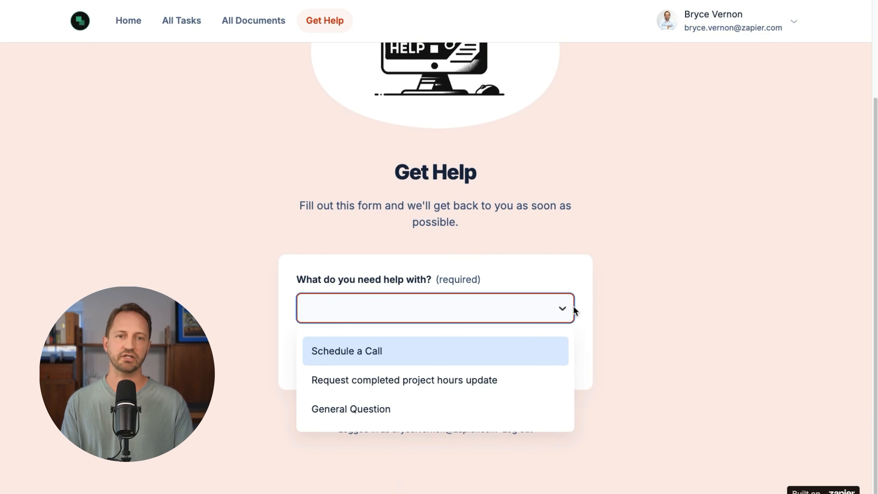
left_click(573, 307)
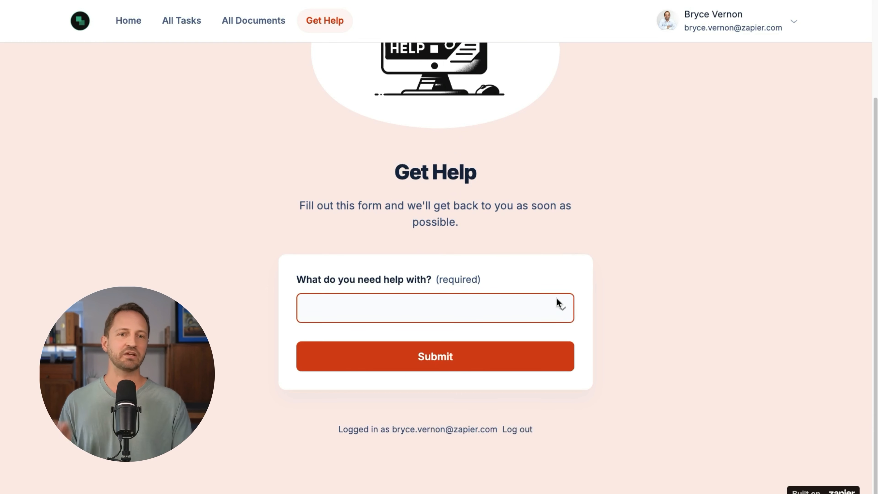
left_click(555, 309)
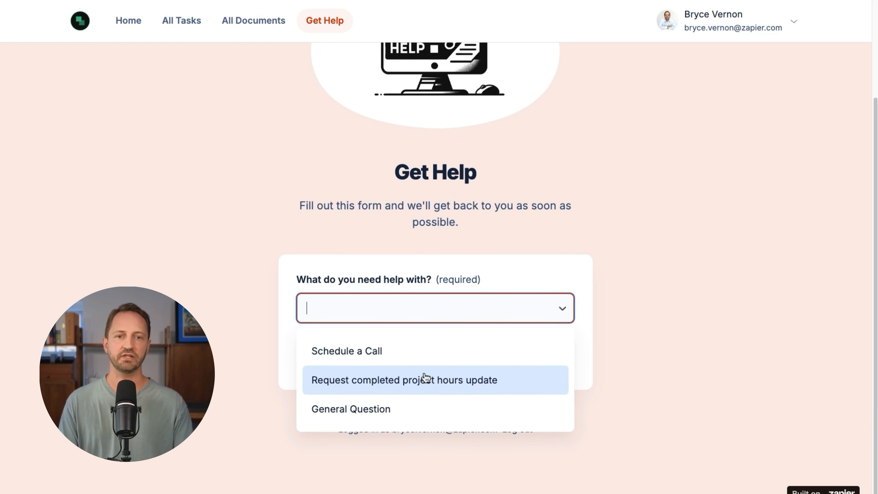
left_click(408, 350)
scroll(425, 256, "down", 1)
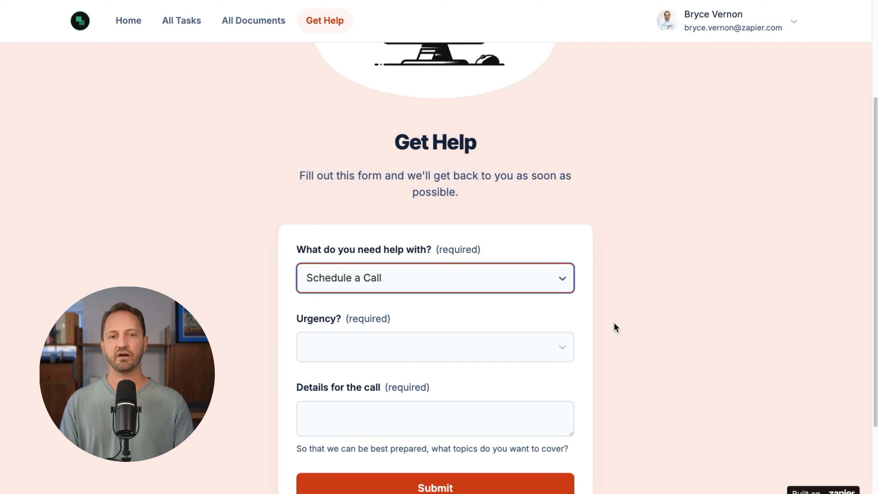
scroll(482, 341, "down", 1)
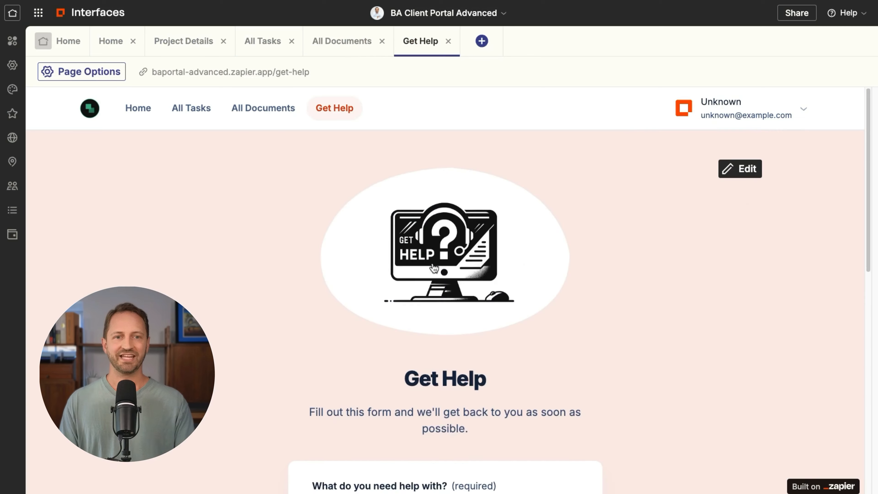
Go to the editor's Get Help page, look through the form's conditionally rendered fields and open the form's settings
scroll(482, 257, "down", 1)
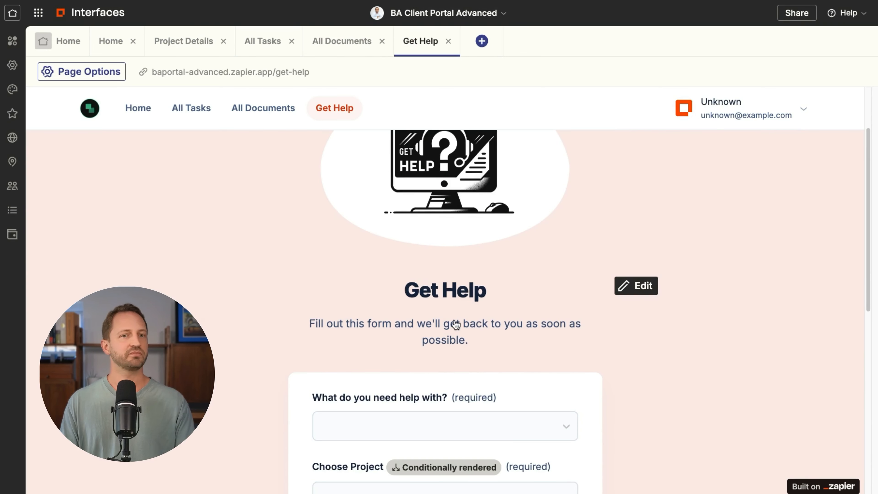
scroll(503, 304, "down", 5)
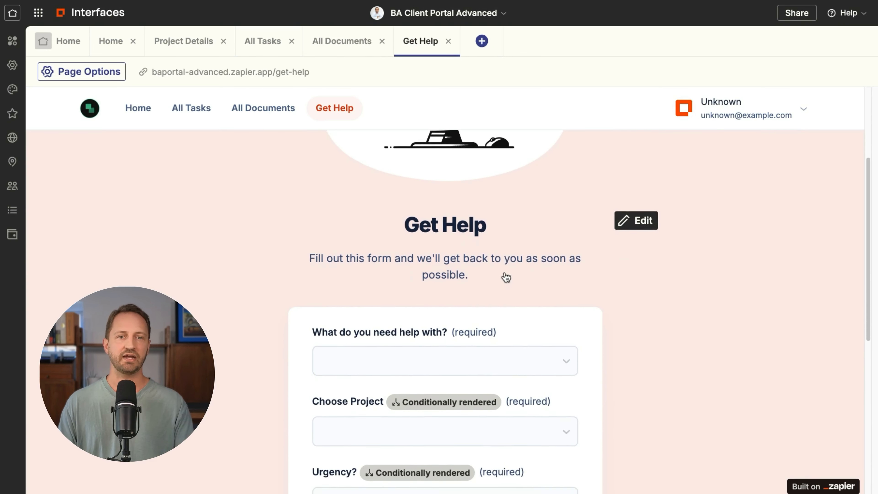
scroll(667, 227, "down", 2)
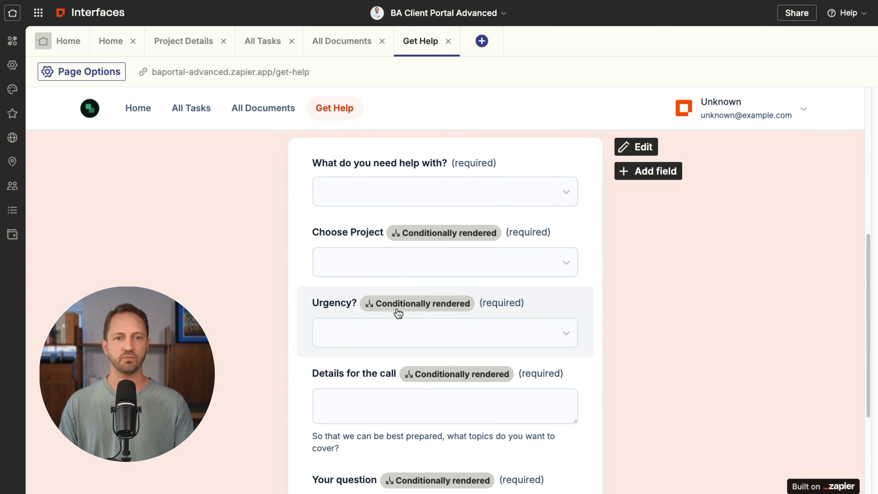
scroll(470, 312, "down", 4)
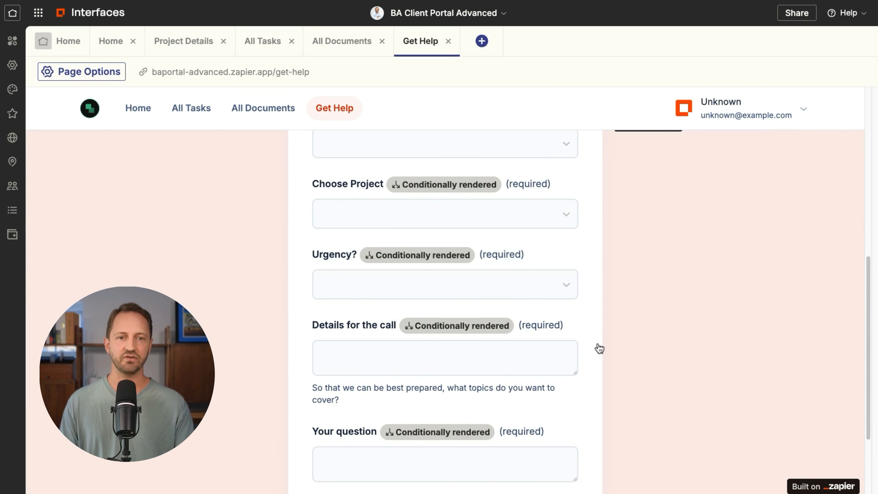
scroll(566, 364, "up", 8)
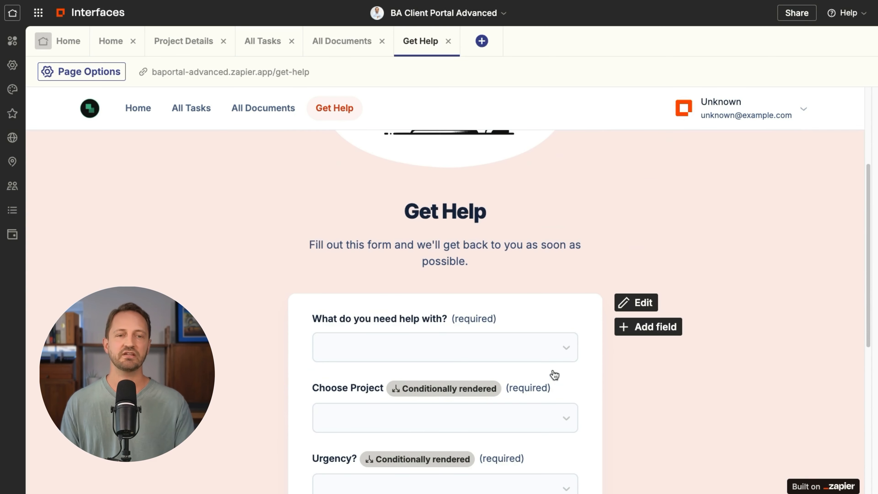
left_click(632, 305)
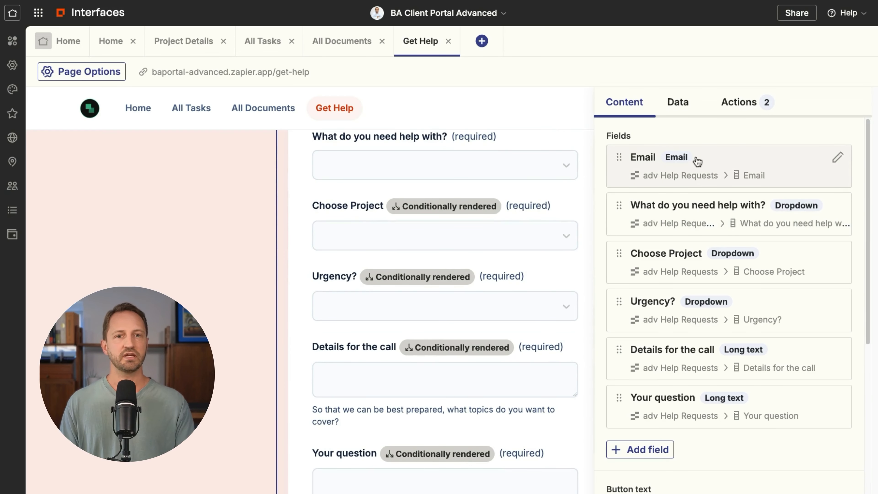
Review the form's Email field settings, including its default value and hidden option, and return to the field list
left_click(728, 160)
scroll(693, 254, "down", 3)
scroll(688, 270, "down", 4)
scroll(678, 421, "down", 3)
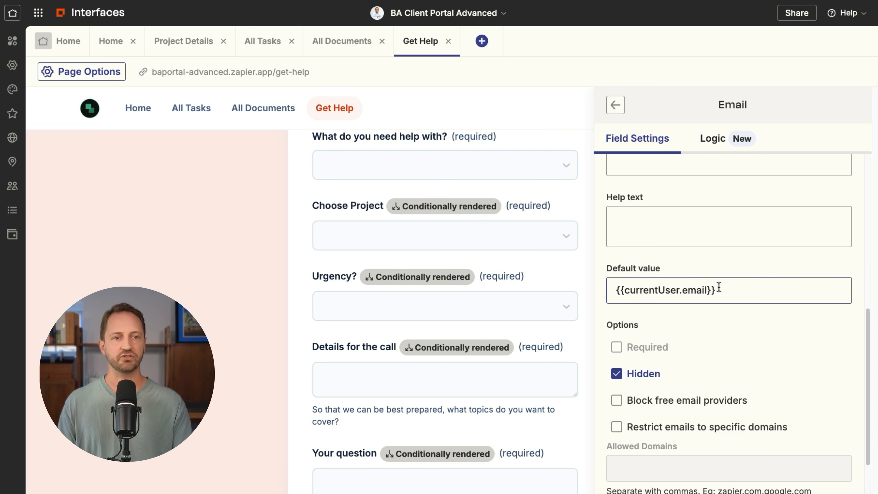
left_click_drag(719, 290, 613, 290)
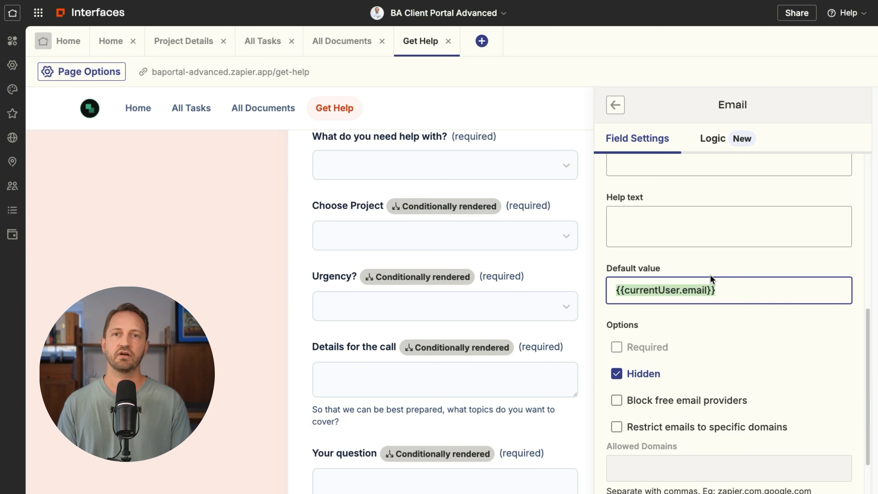
scroll(771, 328, "up", 10)
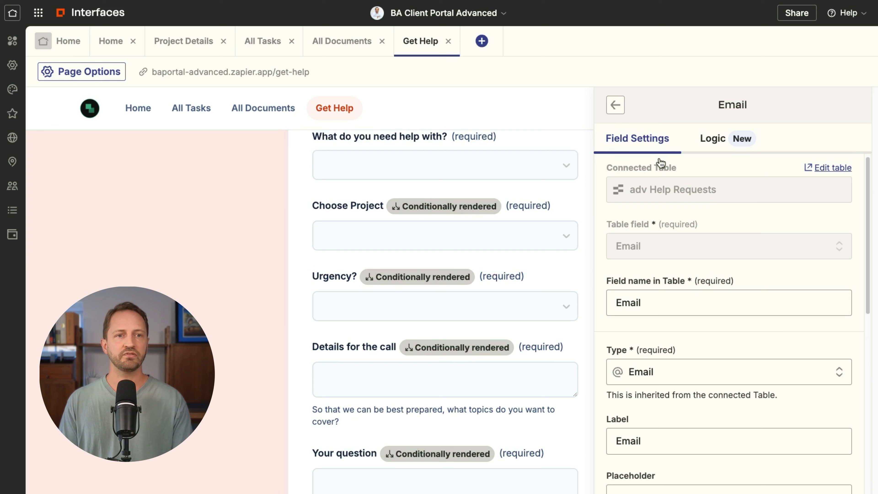
left_click(615, 105)
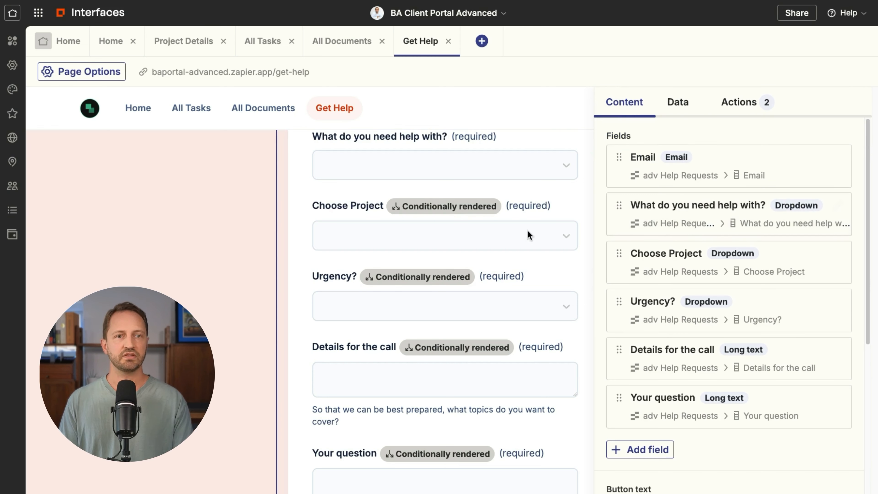
Review the "What do you need help with?" field's connected table, type, selection source and dropdown options, and return to the field list
left_click(670, 221)
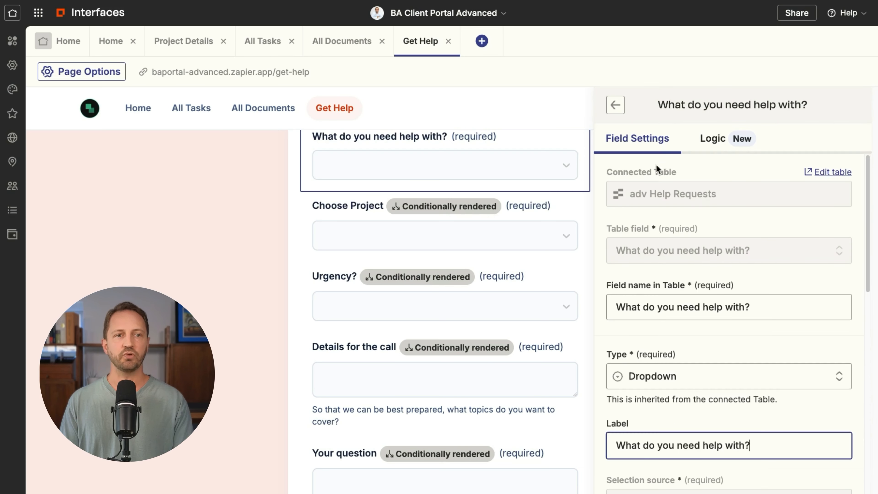
scroll(660, 176, "down", 3)
scroll(737, 295, "down", 3)
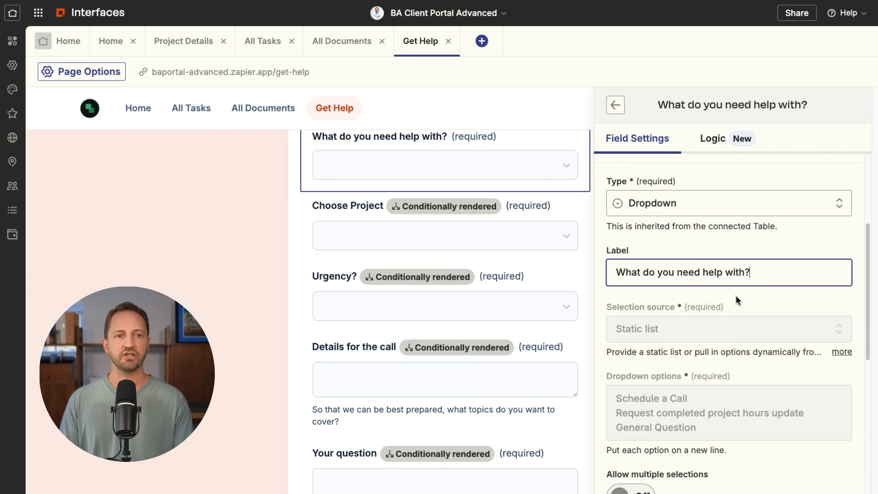
scroll(679, 357, "down", 1)
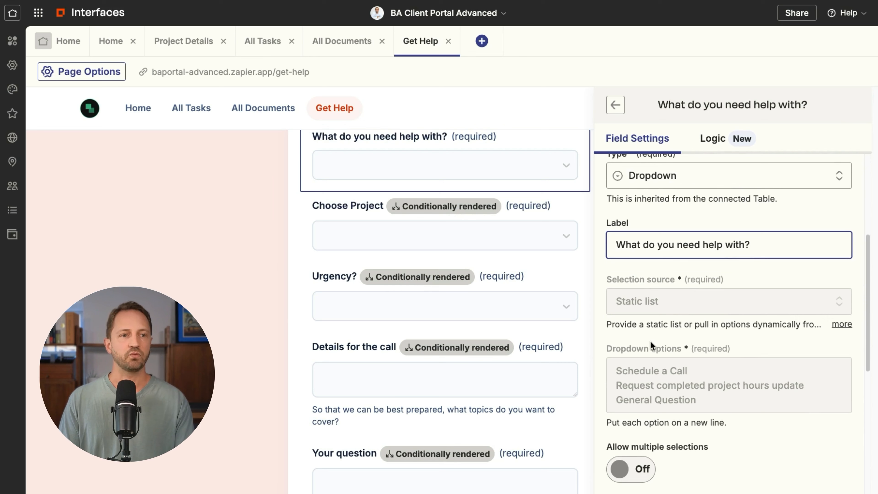
scroll(643, 407, "up", 5)
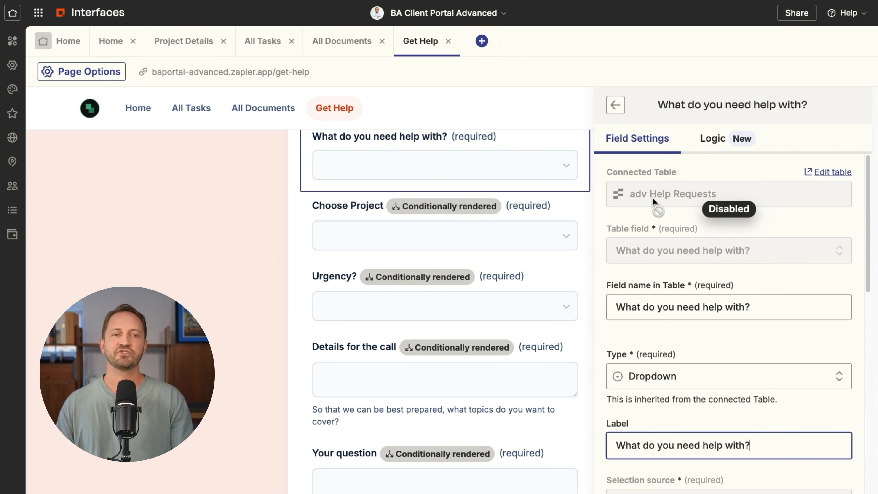
scroll(764, 284, "down", 7)
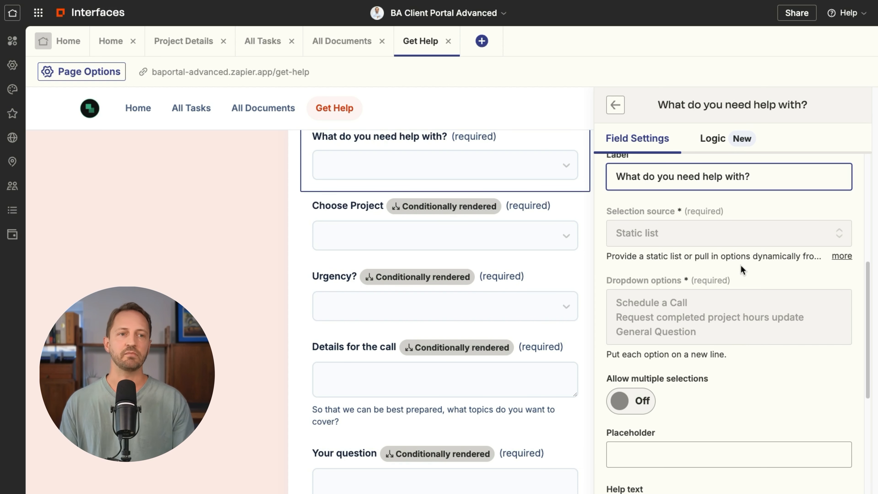
scroll(767, 263, "down", 4)
scroll(763, 261, "up", 10)
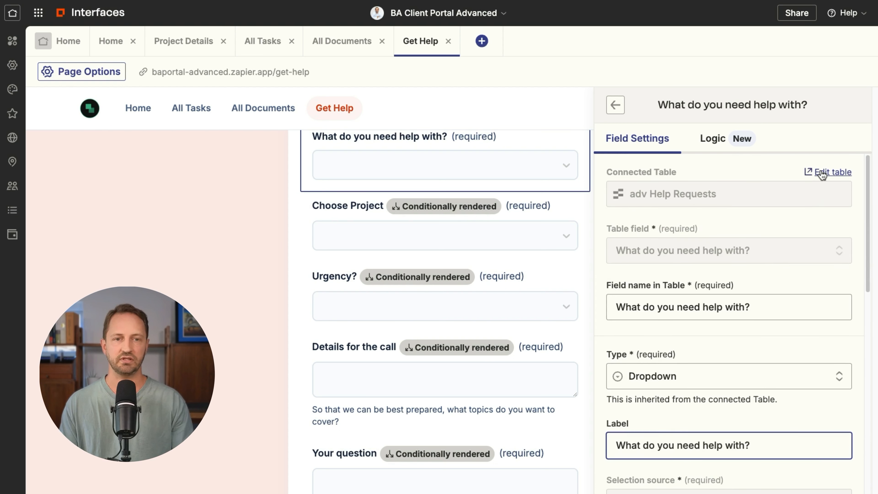
left_click(613, 103)
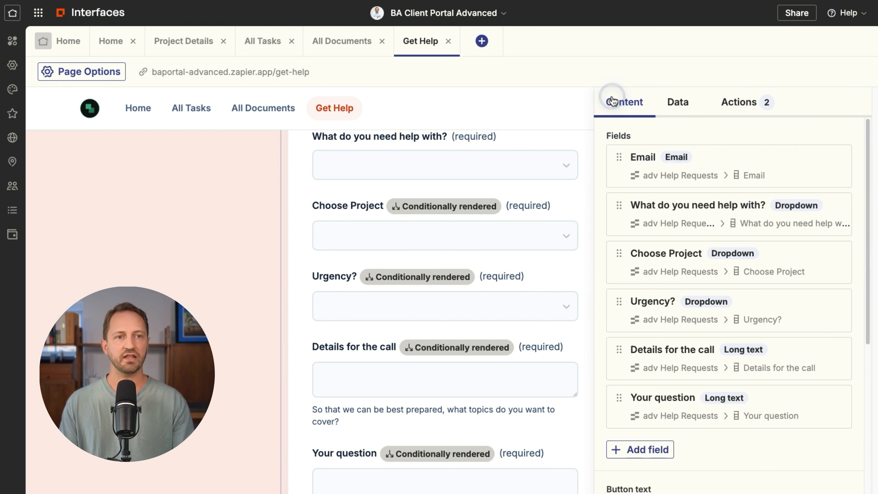
Examine the Choose Project field's settings, including its type, selection source and required option
scroll(750, 201, "down", 1)
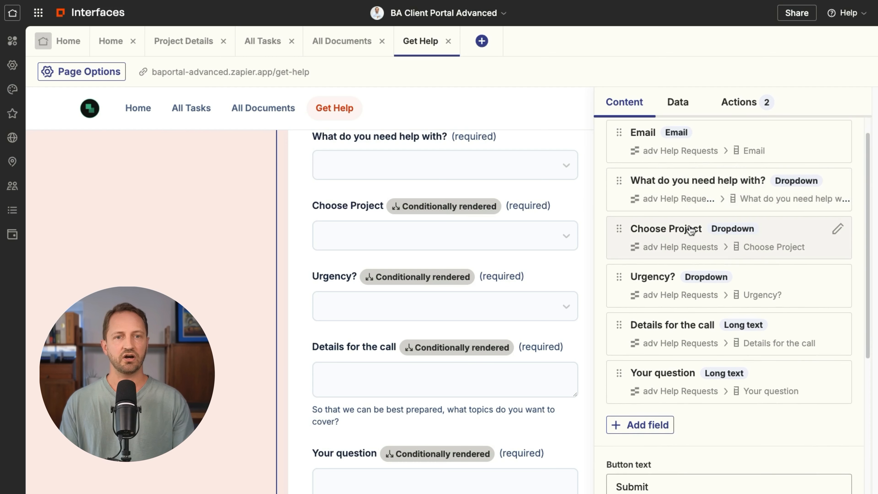
left_click(778, 240)
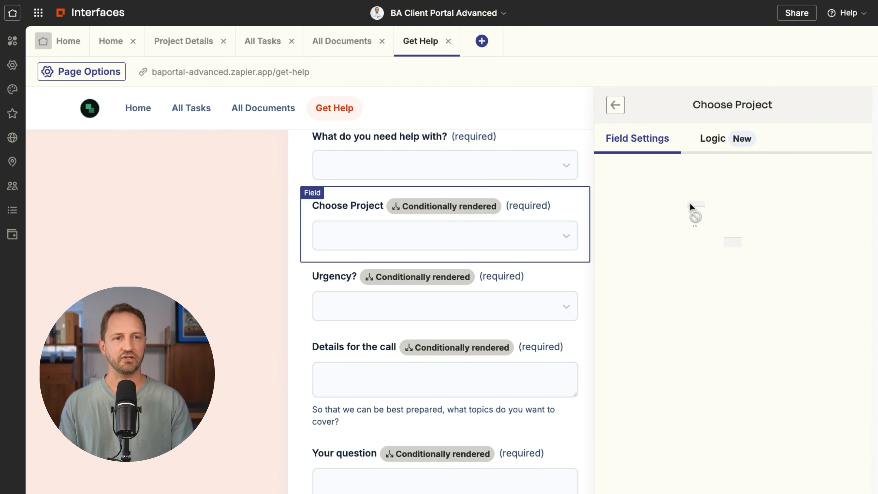
scroll(711, 197, "down", 3)
scroll(744, 245, "down", 1)
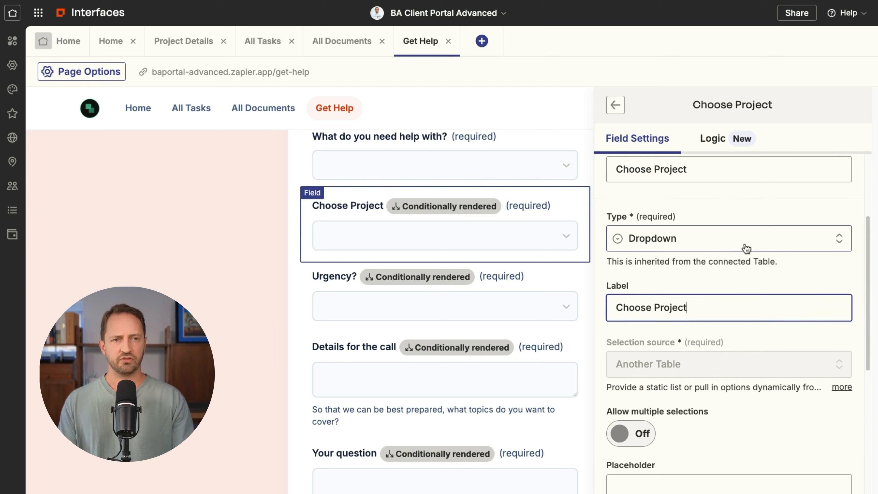
scroll(640, 311, "down", 2)
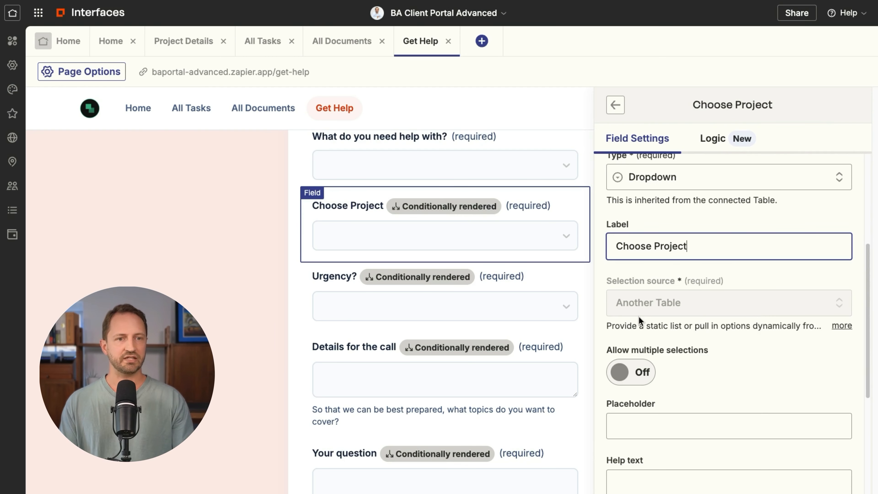
scroll(785, 263, "down", 6)
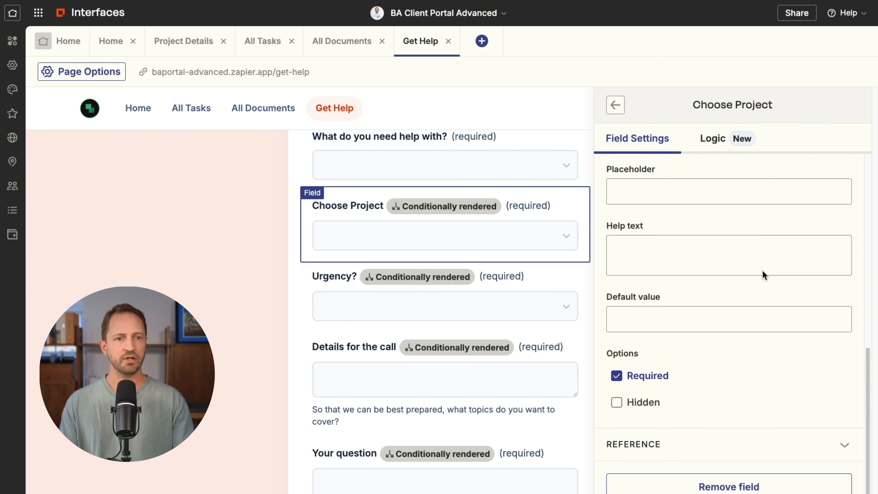
Review the Choose Project field's conditional logic, including its source field and answer choices, and return to the field list
left_click(732, 141)
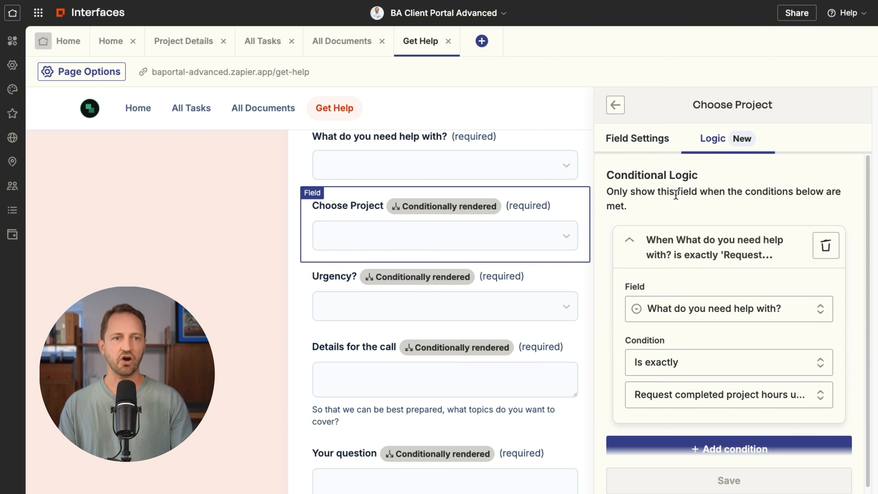
left_click(691, 308)
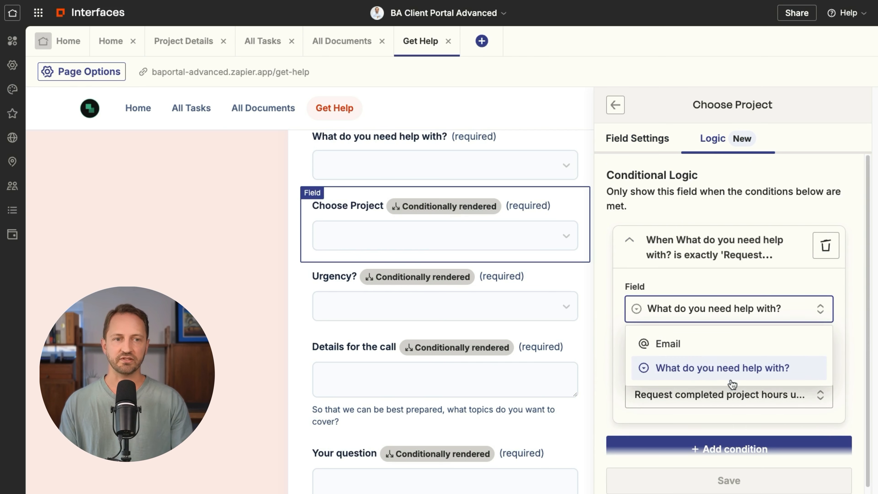
left_click(744, 371)
scroll(725, 368, "down", 1)
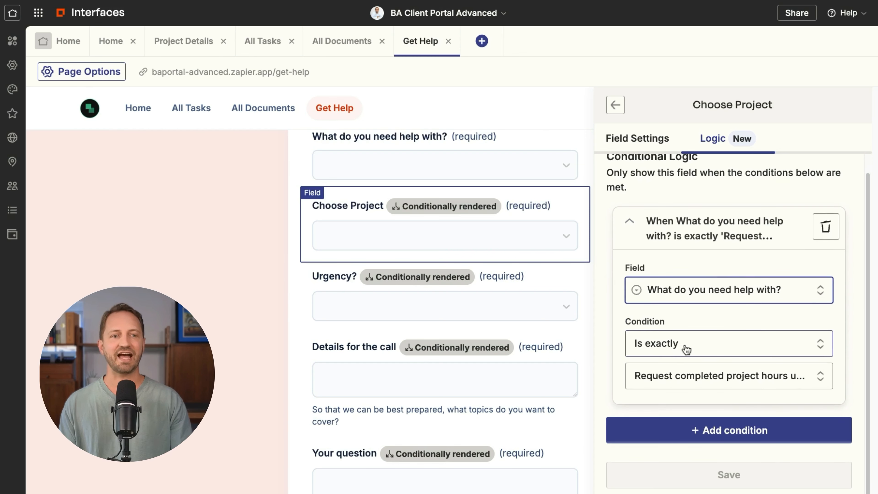
left_click(670, 373)
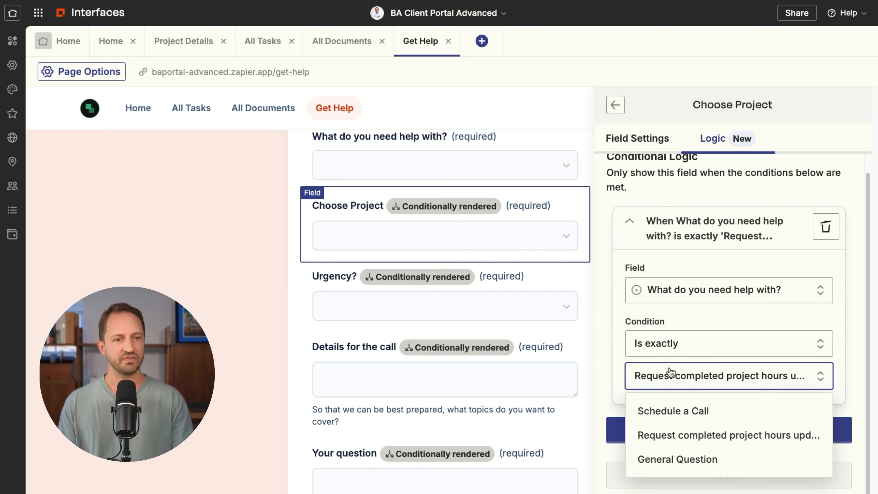
left_click(674, 438)
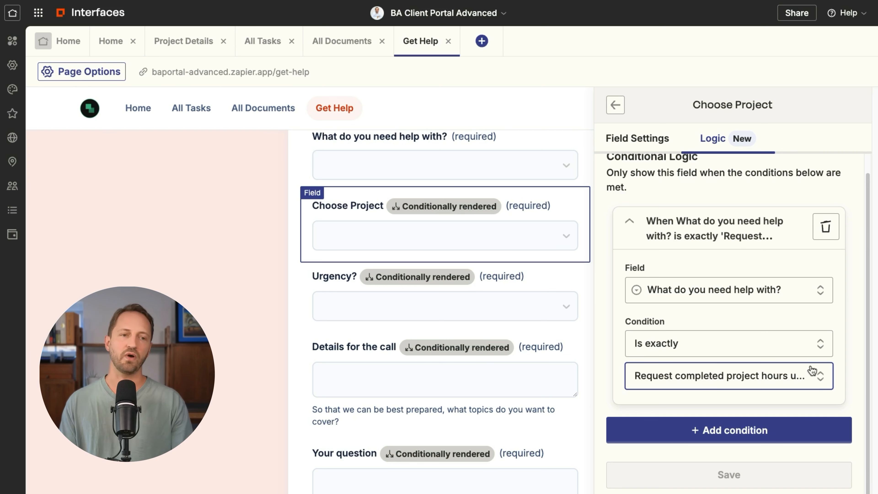
left_click(615, 105)
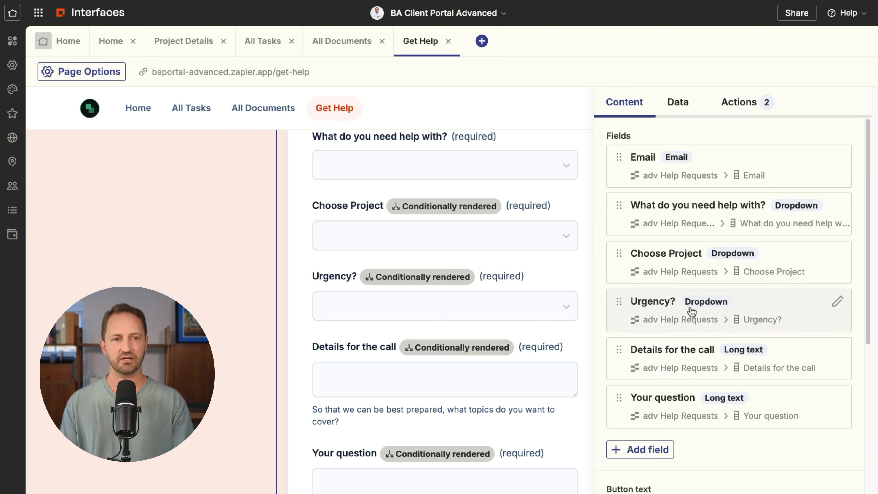
Look over the remaining Get Help form fields, reopen the form's settings and view its actions
scroll(486, 306, "down", 4)
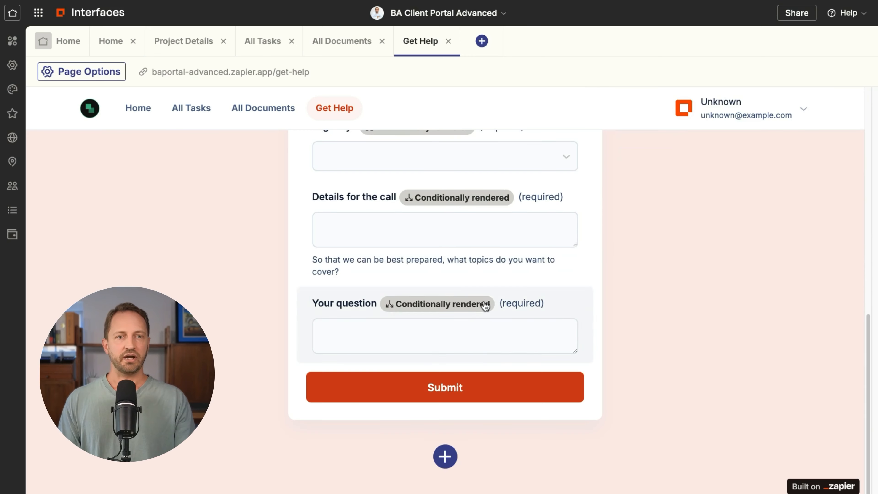
scroll(611, 224, "up", 10)
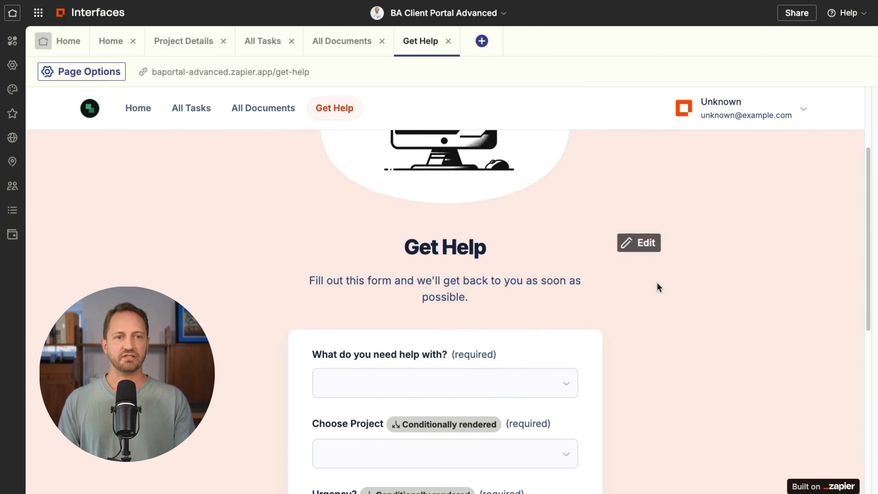
left_click(646, 333)
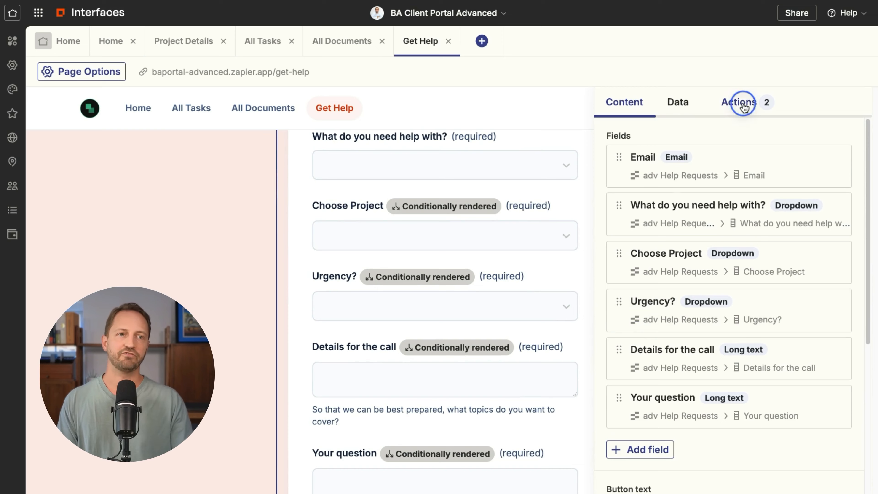
left_click(740, 103)
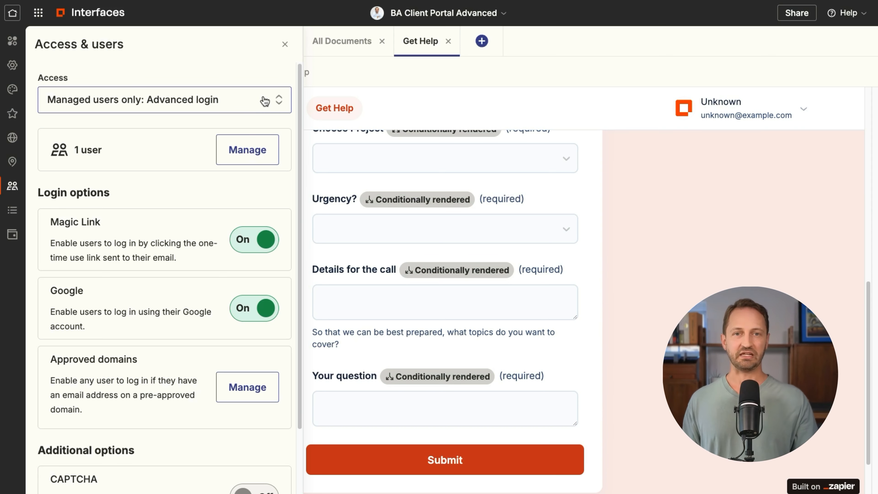
Review the advanced portal's access types, keeping Managed users only: Advanced login, and examine its login and CAPTCHA options
left_click(251, 98)
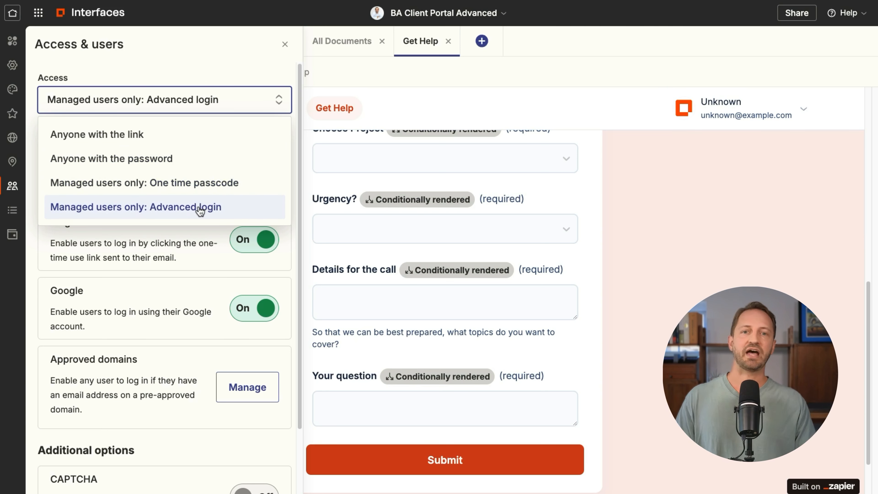
left_click(207, 208)
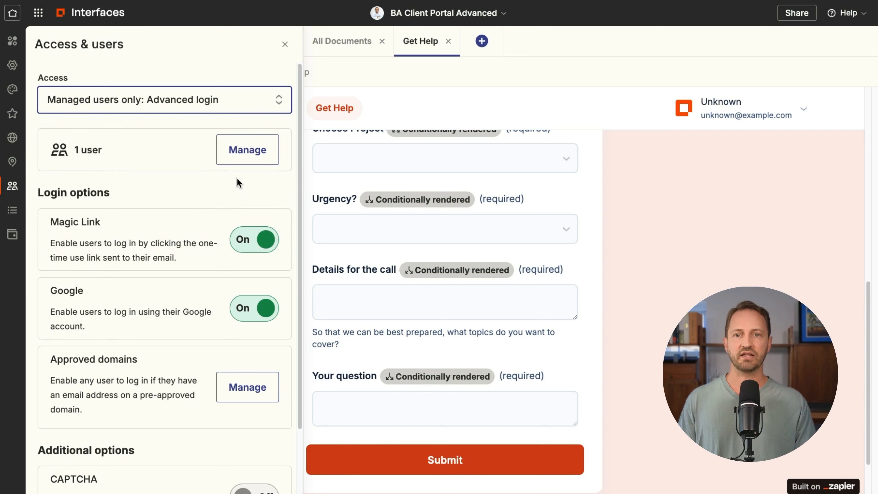
scroll(186, 208, "down", 1)
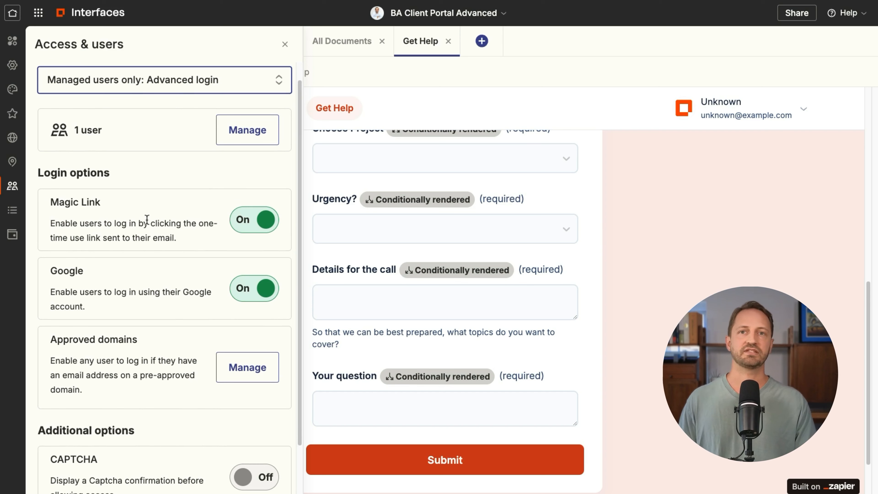
scroll(158, 232, "down", 1)
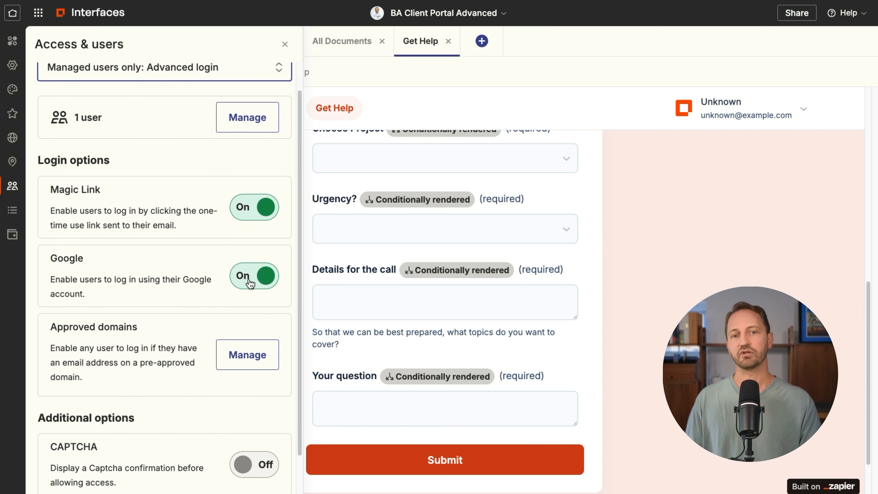
scroll(249, 251, "down", 3)
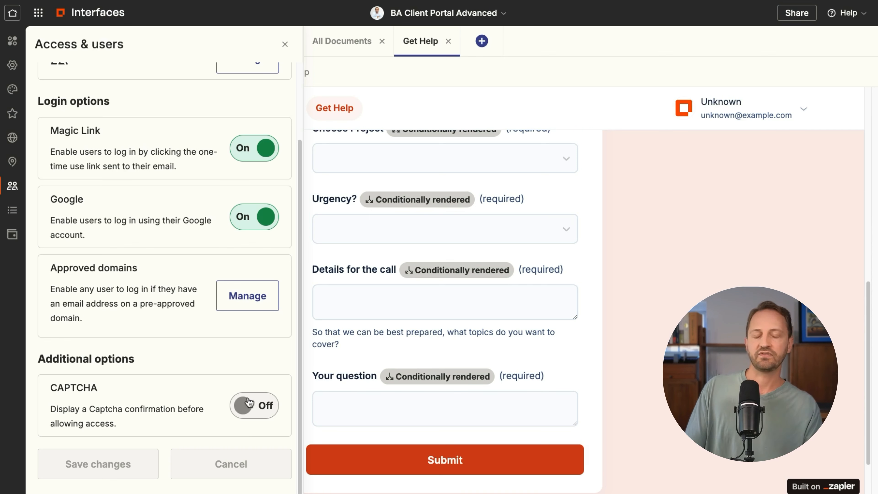
scroll(221, 228, "up", 5)
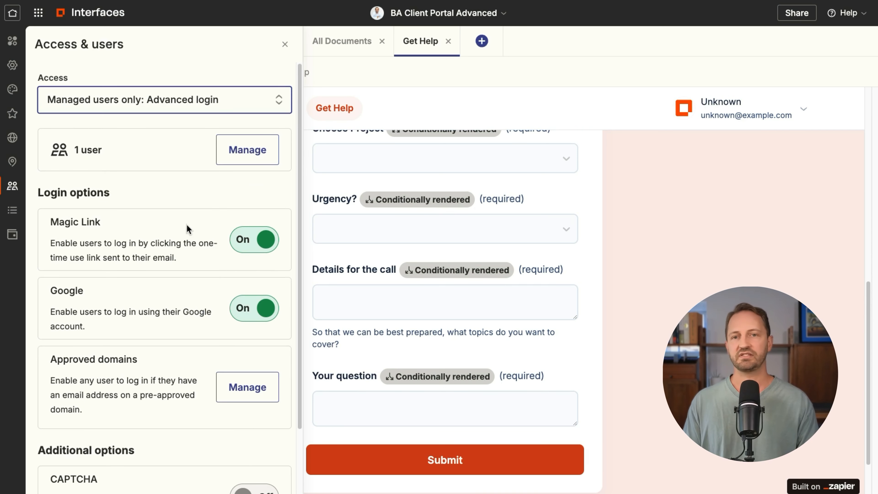
View the advanced portal's user list and the form for adding a new Interface user, and cancel that form
left_click(260, 159)
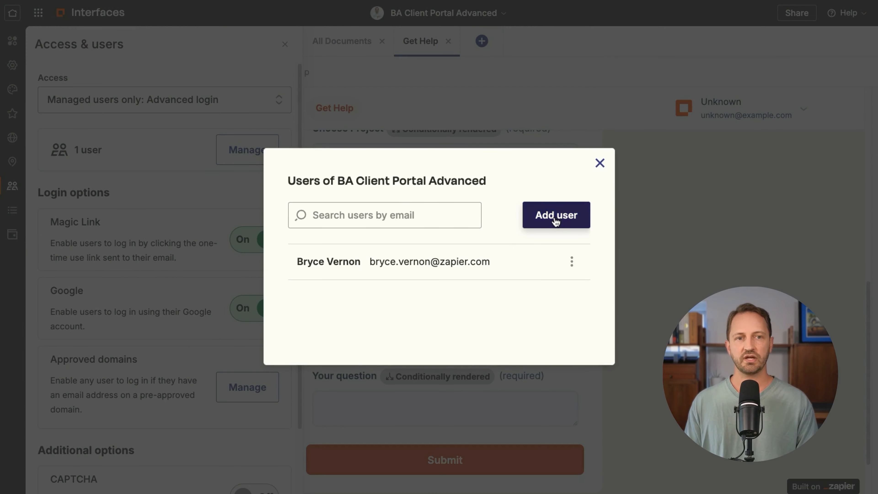
left_click(555, 218)
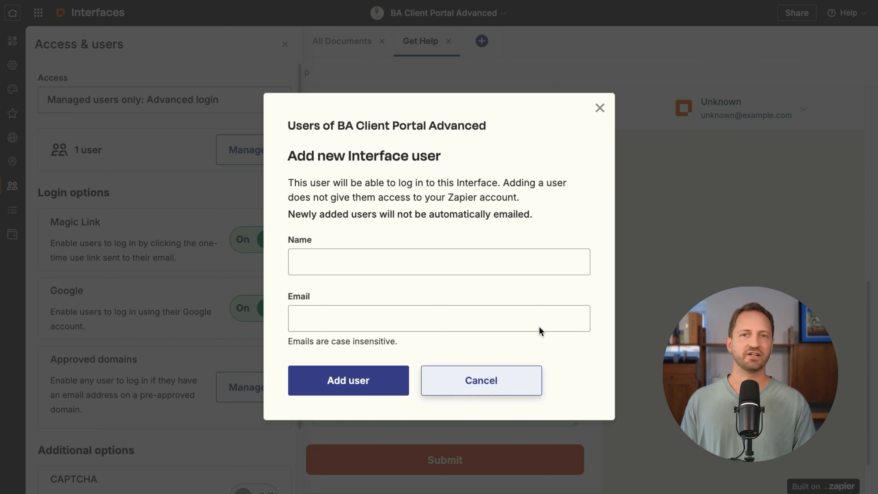
left_click(502, 381)
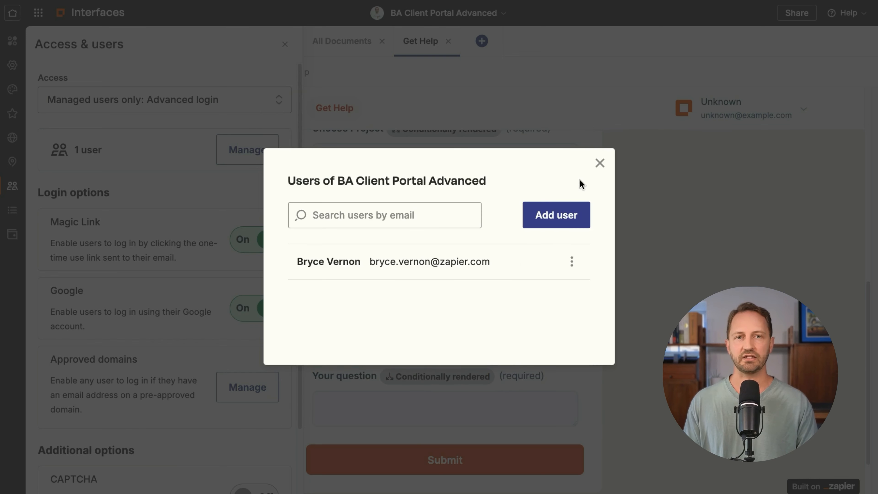
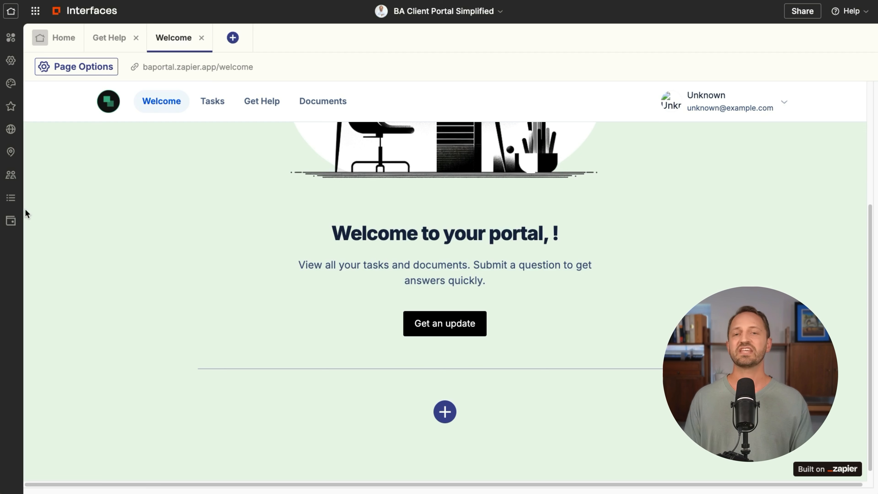
Review the navigation settings of BA Client Portal Simplified, including the display and logo options and the page links
left_click(12, 197)
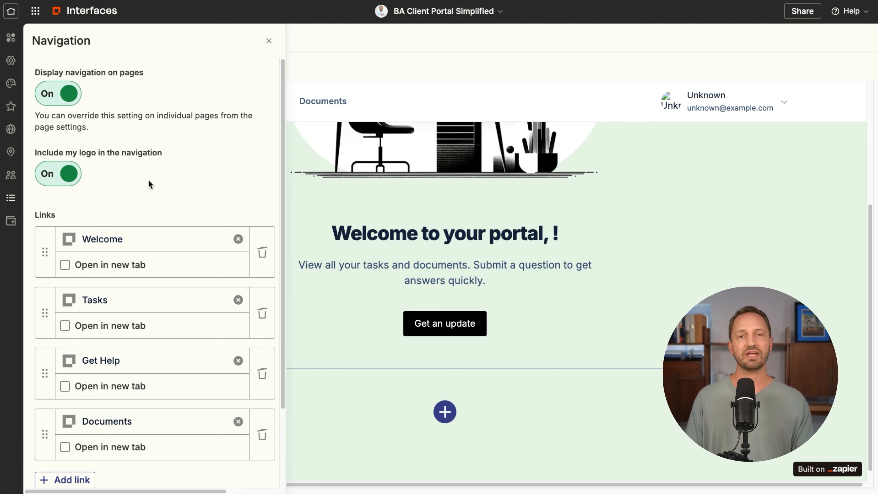
scroll(171, 173, "down", 3)
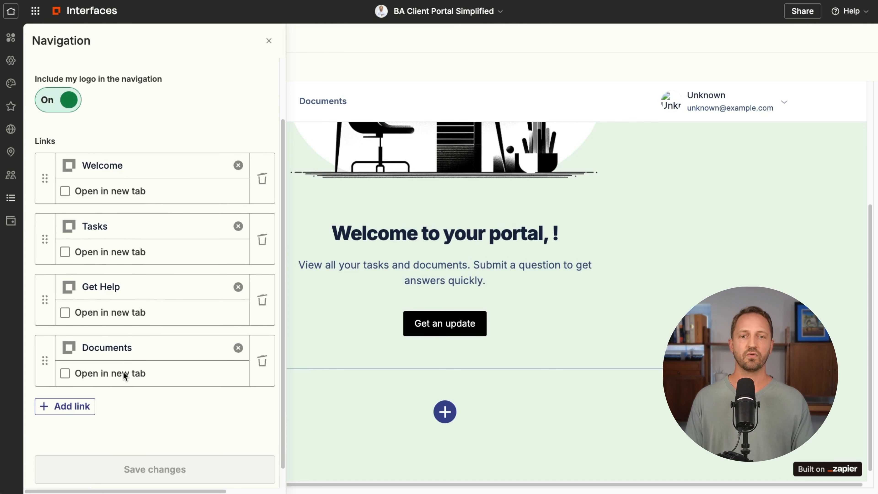
scroll(104, 369, "down", 1)
Add a blank navigation link, view the pages it can point to, and delete the link
left_click(72, 386)
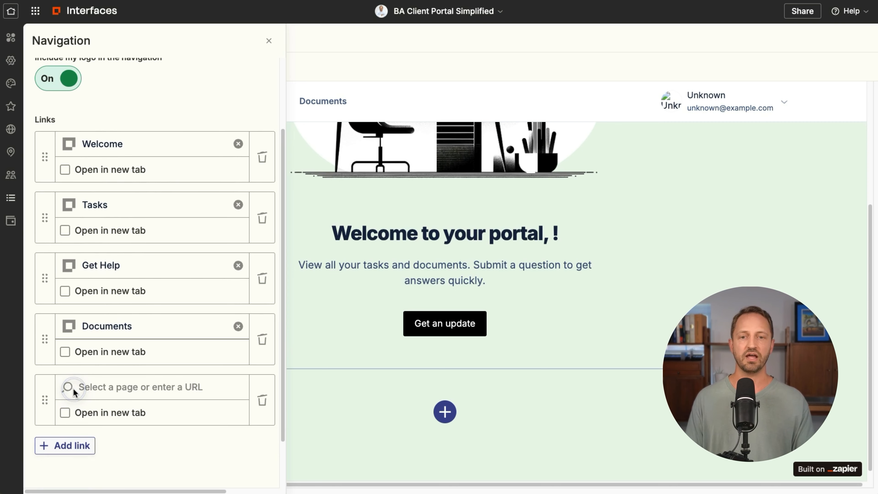
scroll(155, 370, "down", 1)
left_click(152, 372)
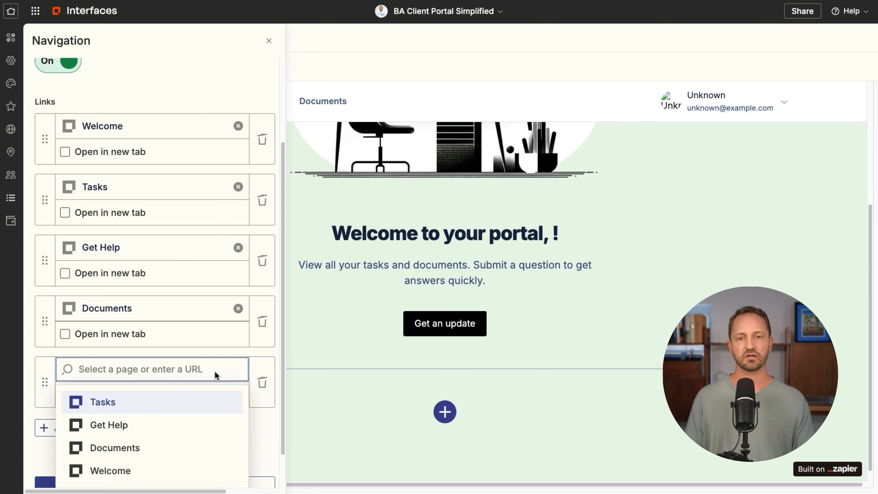
left_click(264, 426)
left_click(261, 381)
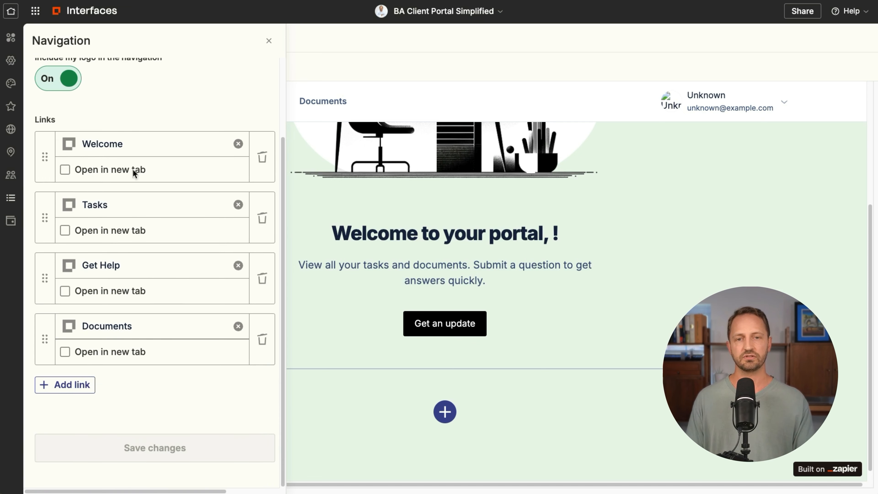
Review the simplified portal's access, login and CAPTCHA options, and view its Google Analytics tracking setting
left_click(11, 175)
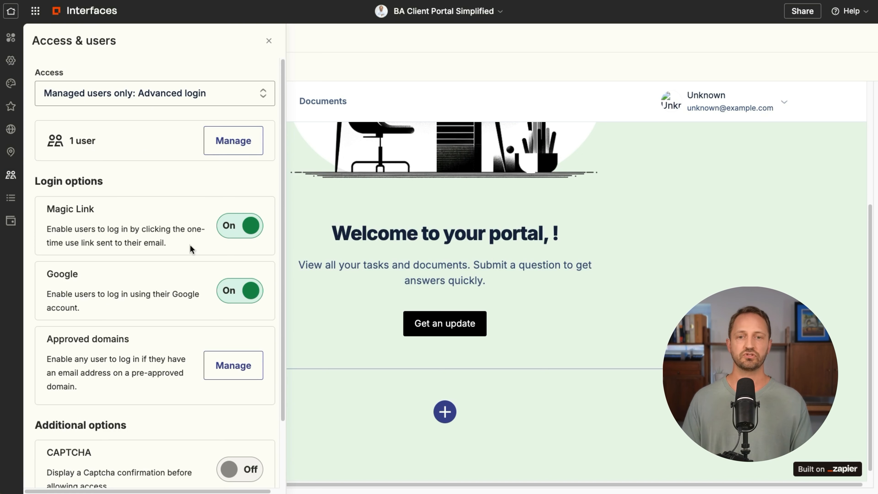
scroll(190, 244, "down", 3)
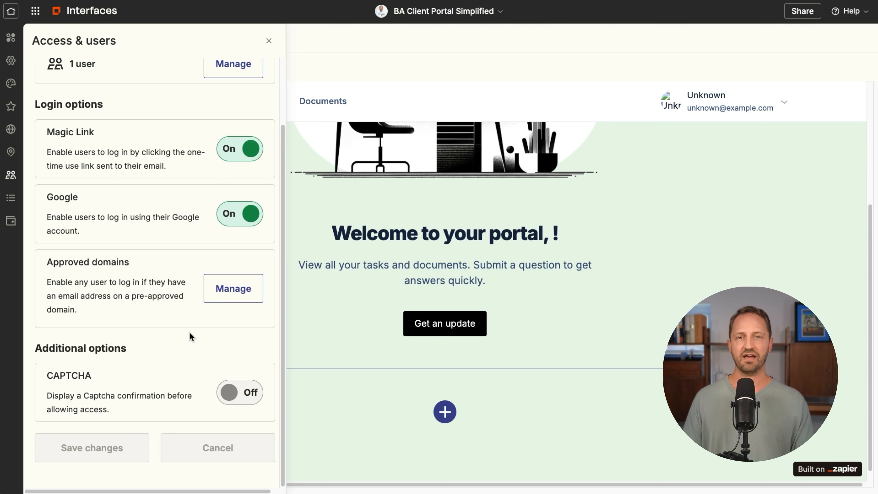
scroll(186, 242, "up", 3)
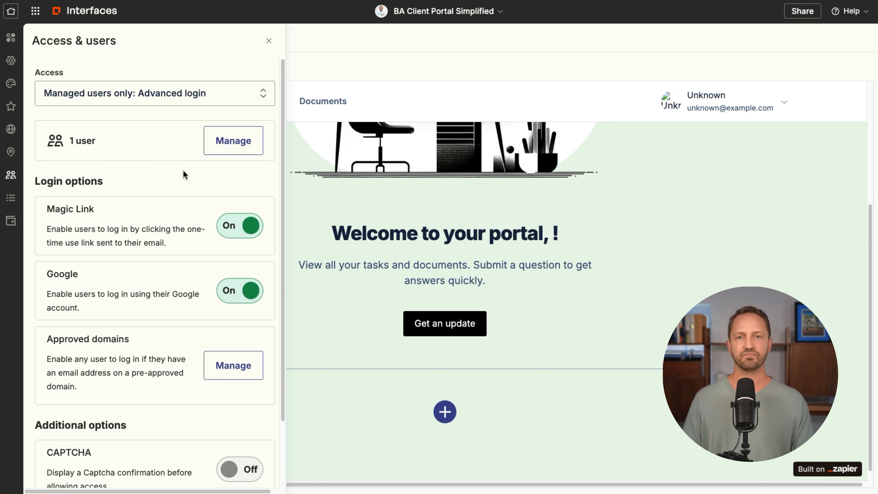
left_click(12, 152)
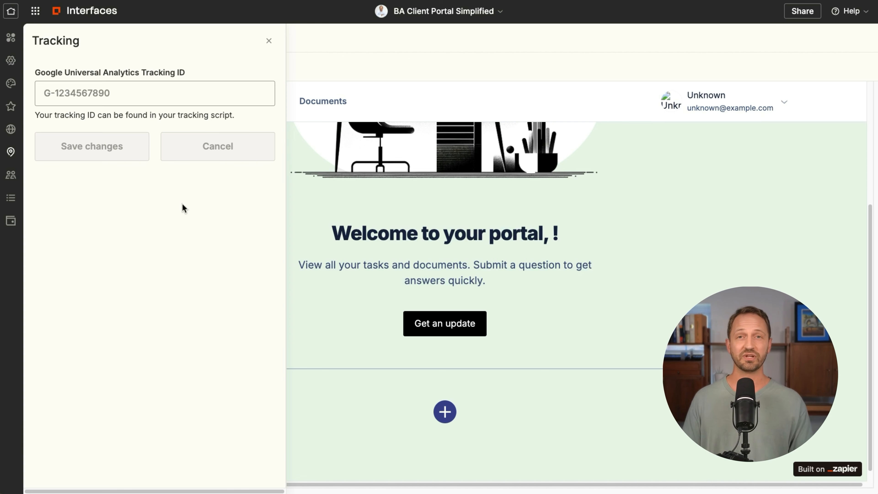
Set the simplified portal's custom domain to the "portal" subdomain of the owner's personal domain and save the change
left_click(11, 129)
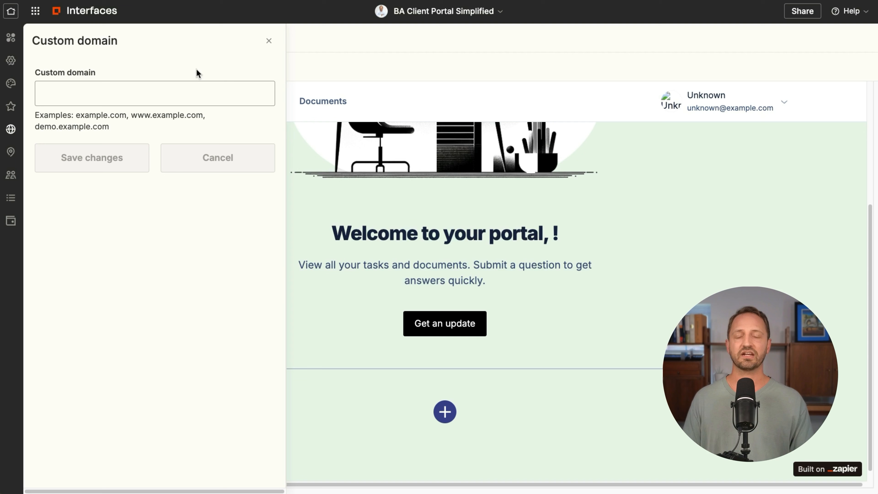
left_click(185, 92)
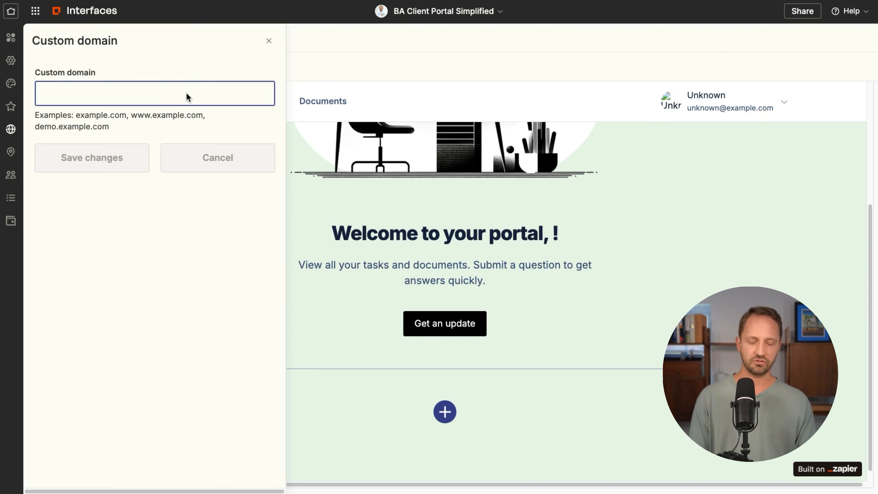
type("cl")
key("BackSpace")
key("BackSpace")
type("portal.brycevernon.com")
left_click(124, 143)
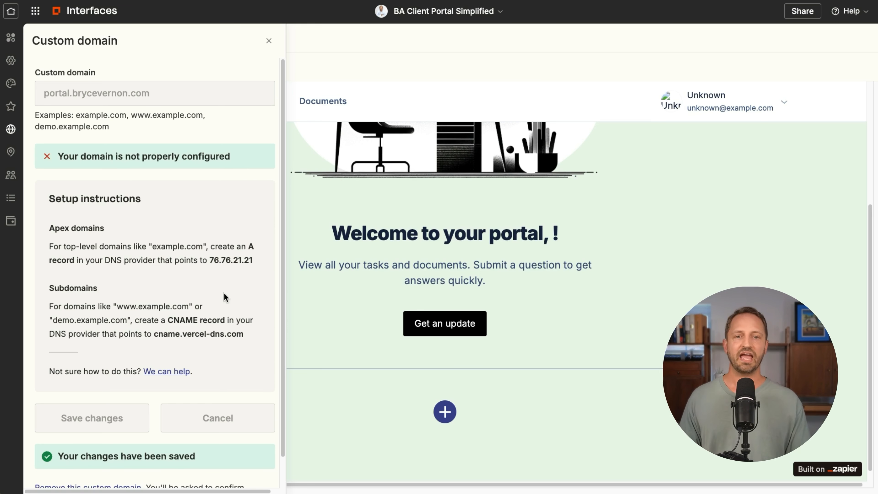
Examine the custom domain's DNS setup instructions, highlighting the subdomain CNAME target cname.vercel-dns.com
scroll(189, 320, "down", 1)
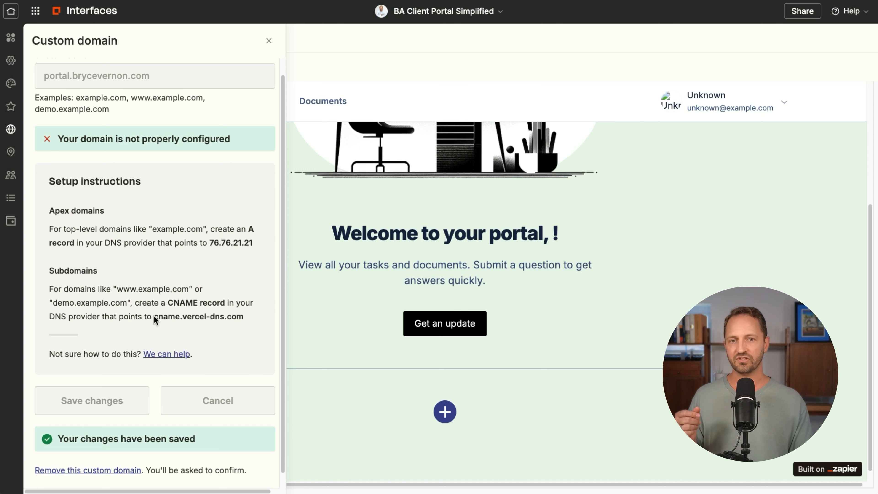
left_click_drag(154, 316, 244, 316)
left_click(223, 324)
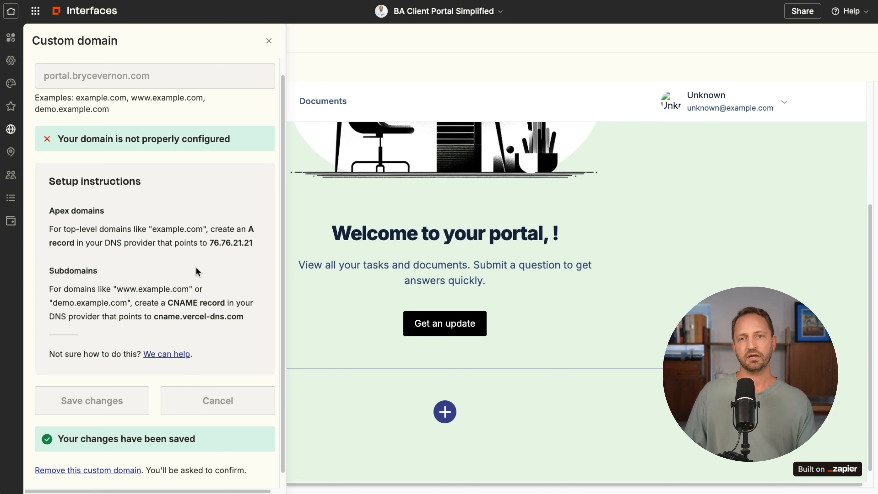
View the custom domain's removal confirmation, dismiss it without removing the domain, and view the portal's branding settings
scroll(161, 363, "down", 1)
left_click(123, 455)
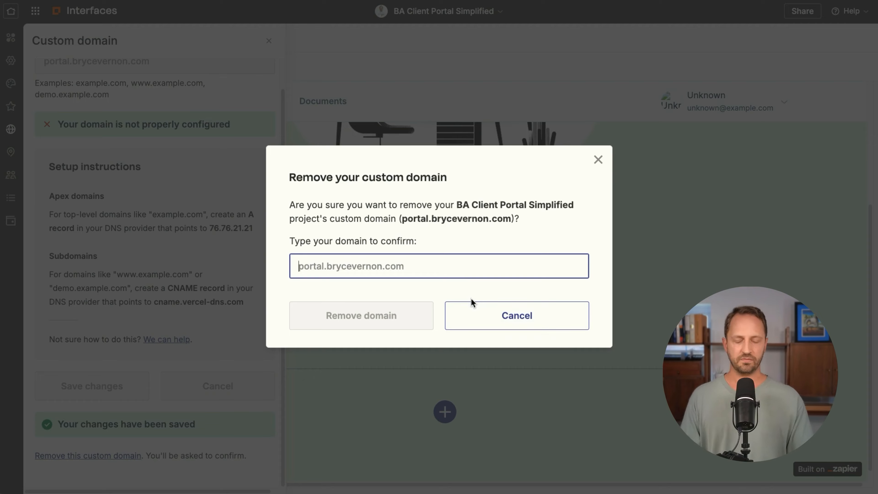
left_click(475, 313)
left_click(11, 106)
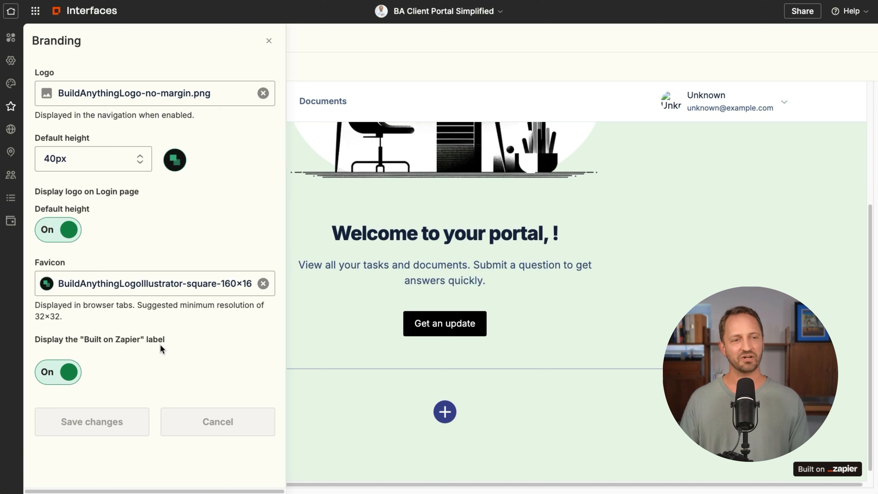
Copy the theme's page background colour code and try several preset background colours, finishing on F3F6FC
left_click(11, 83)
left_click(96, 121)
left_click(126, 171)
key("super+c")
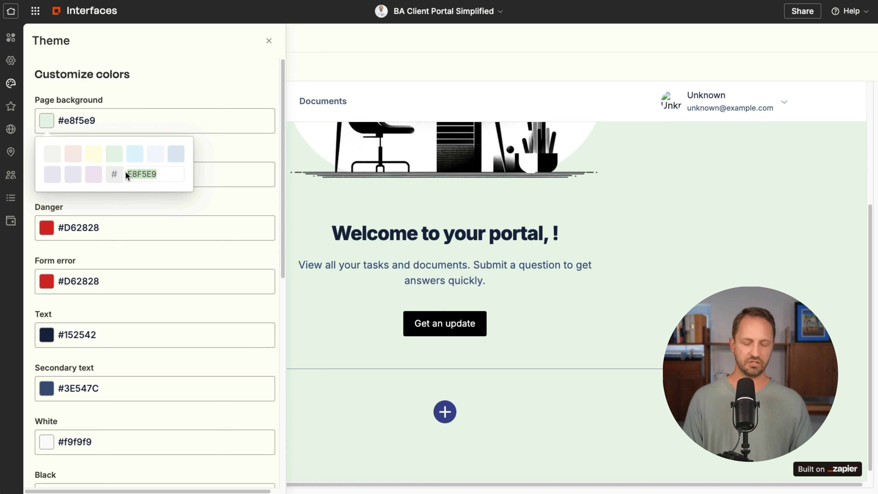
left_click(69, 157)
left_click(53, 156)
left_click(53, 172)
left_click(91, 174)
left_click(157, 156)
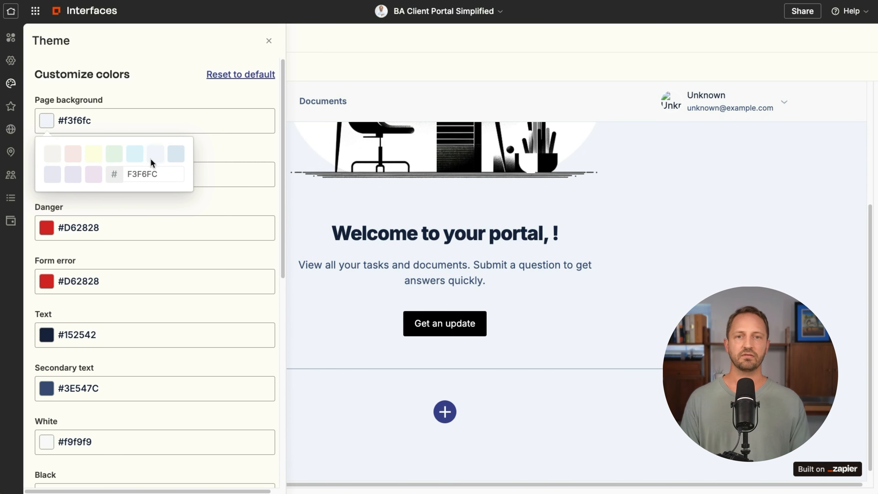
Restore the theme's page background colour to the copied value E8F5E9
left_click(130, 179)
key("super+a")
key("super+v")
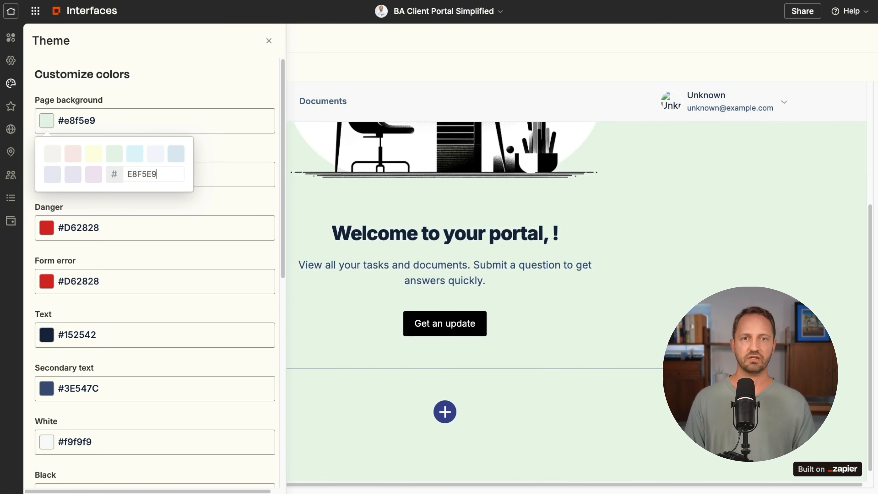
left_click(216, 147)
Review the remaining theme colours, the portal's general settings and the connections listed for the Welcome page
scroll(106, 198, "down", 4)
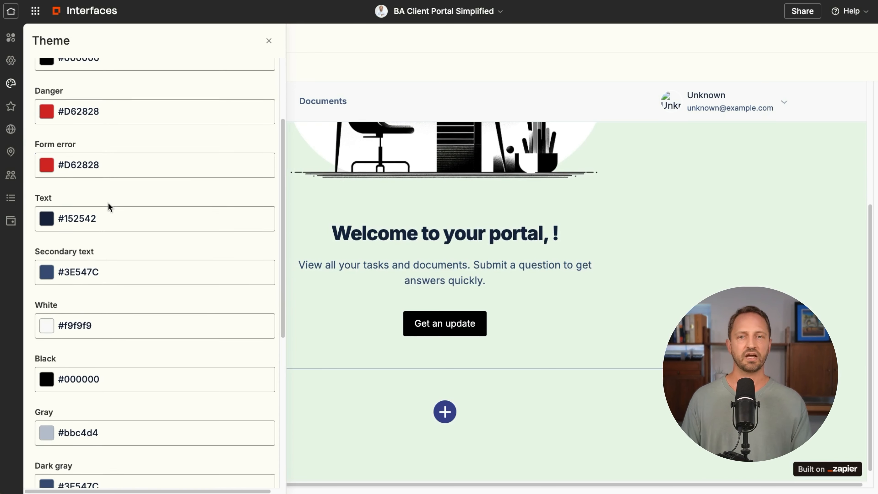
scroll(124, 283, "down", 7)
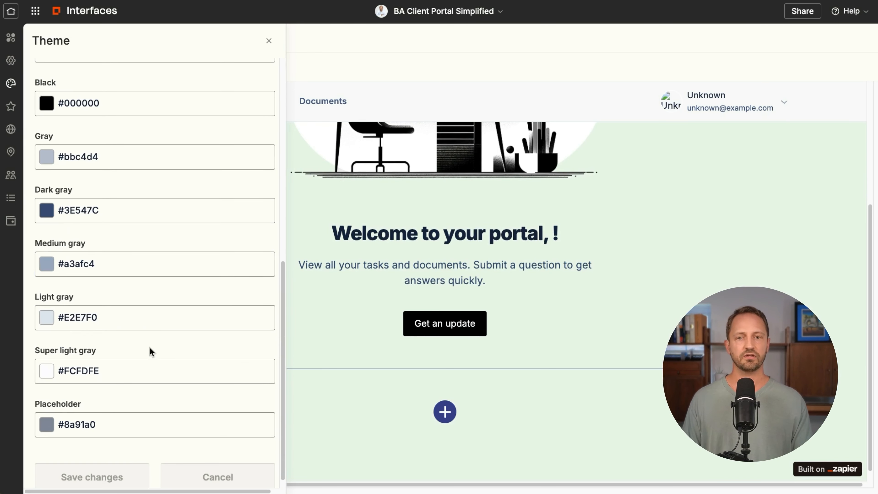
scroll(150, 347, "up", 11)
left_click(11, 60)
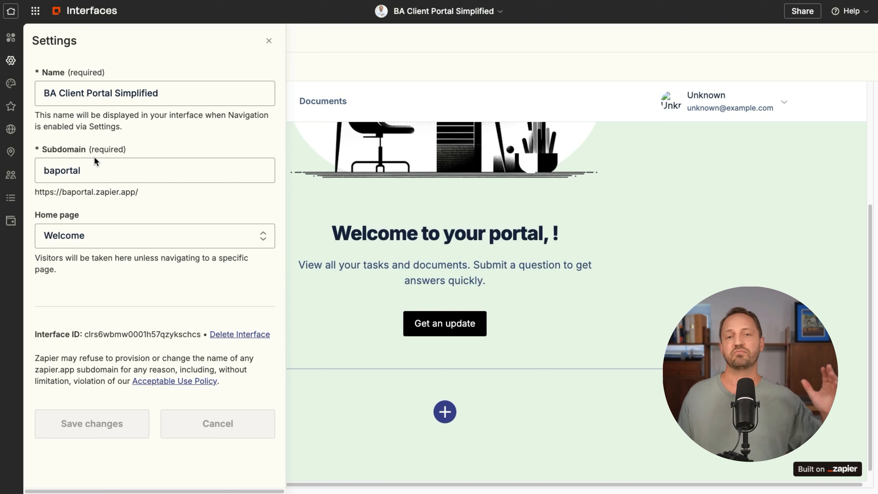
left_click(15, 40)
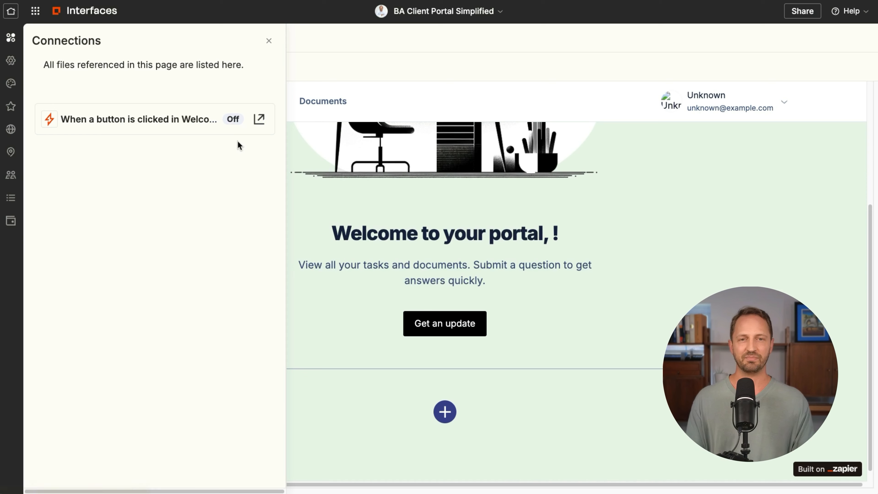
left_click(268, 41)
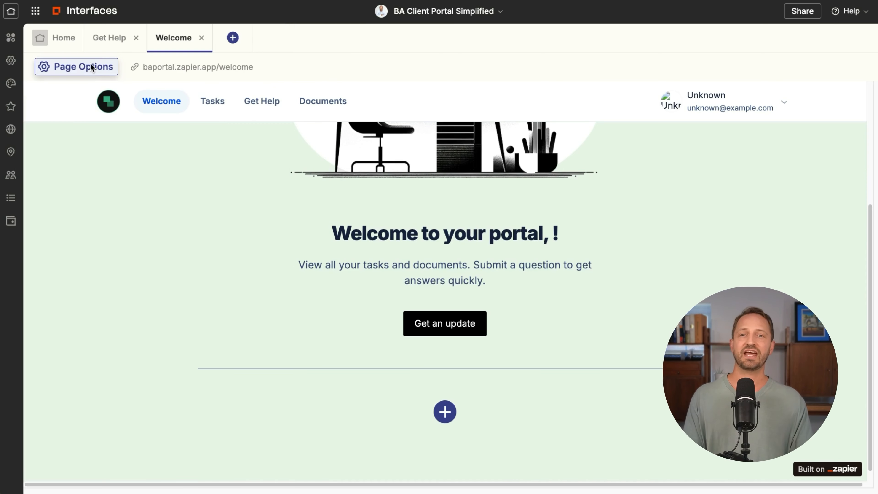
Review the Welcome page's options, including its name, meta title, URL and global navigation setting
left_click(91, 66)
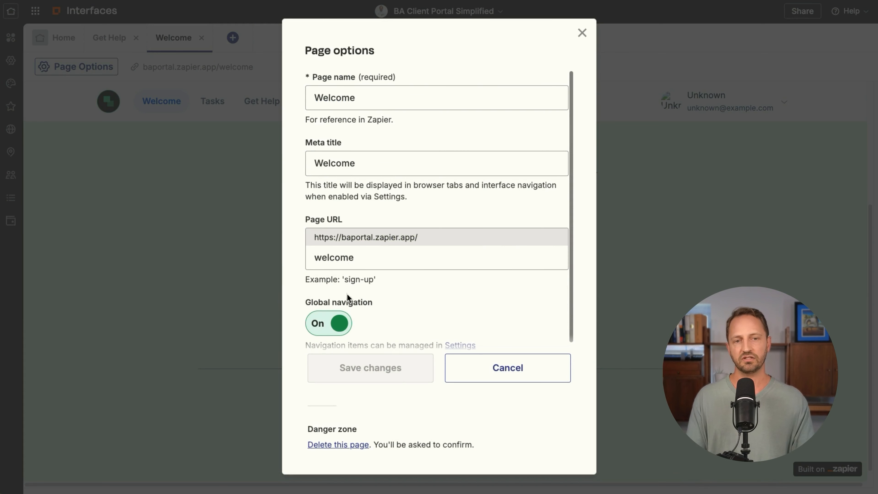
scroll(342, 311, "down", 1)
scroll(419, 308, "up", 1)
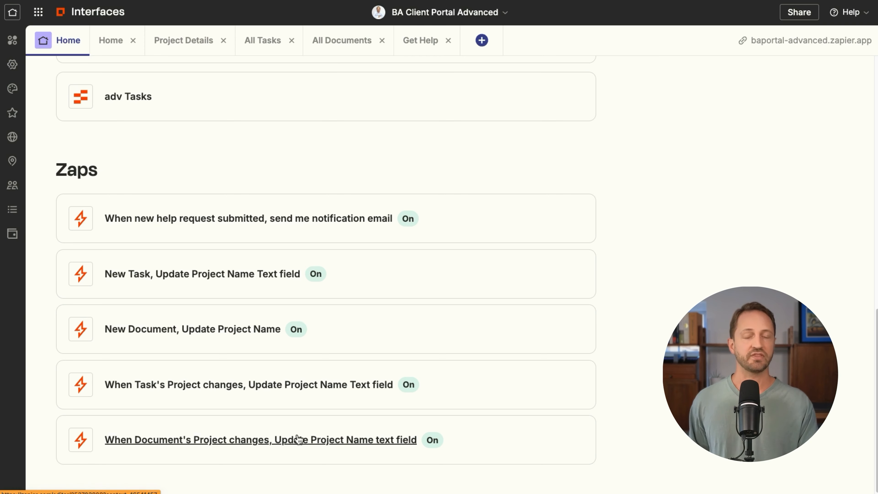
View the trigger and email steps of the advanced portal's help request notification Zap
left_click(352, 224)
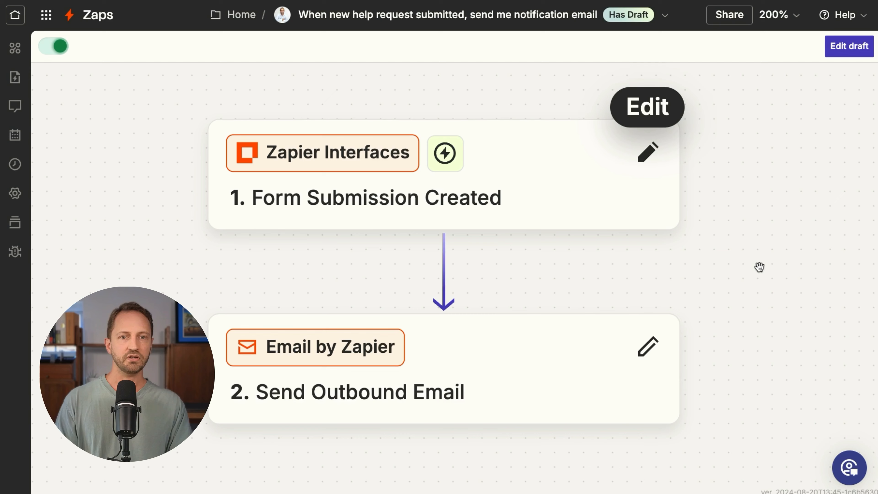
left_click_drag(736, 279, 636, 265)
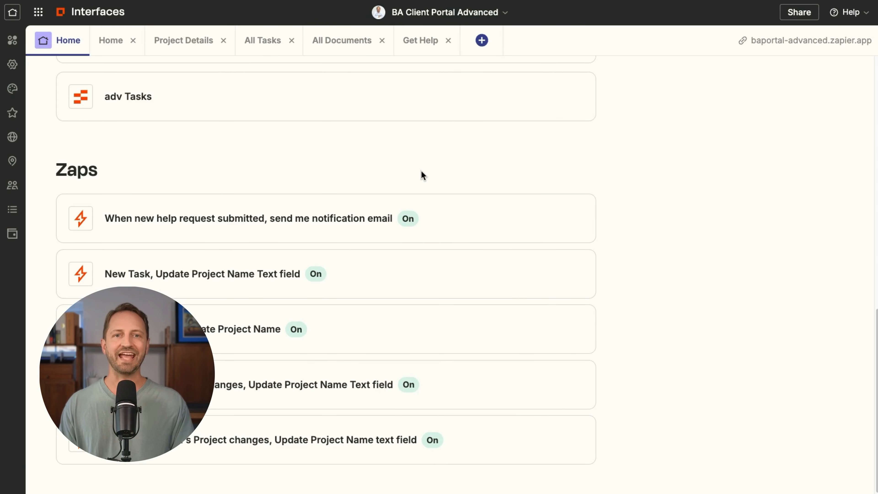
Inspect the submission actions of the advanced portal's Get Help form and open the notification Zap they start
scroll(421, 176, "up", 10)
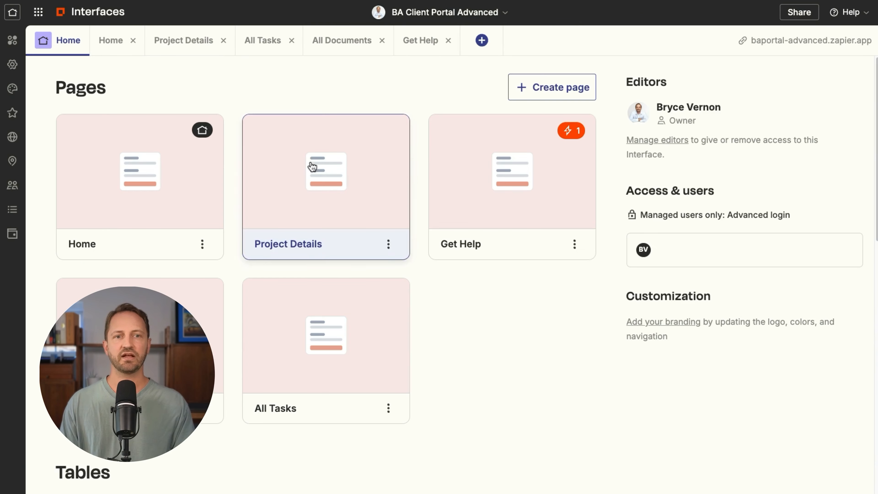
left_click(502, 193)
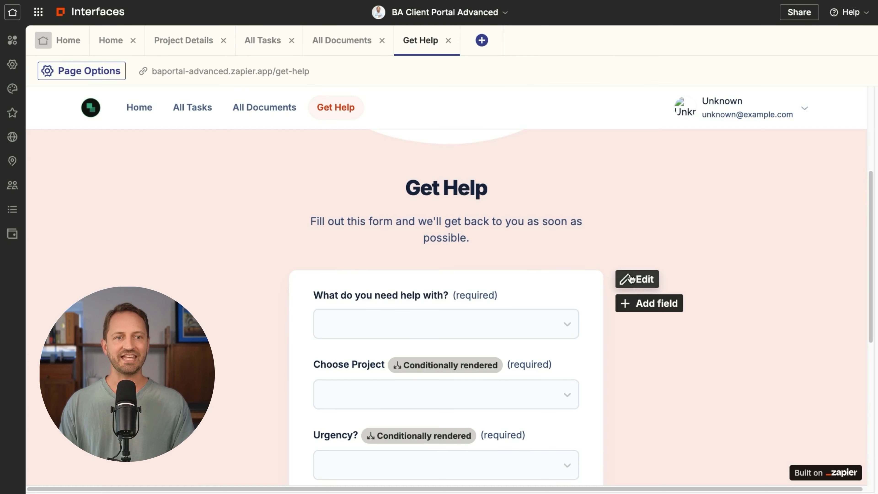
left_click(631, 278)
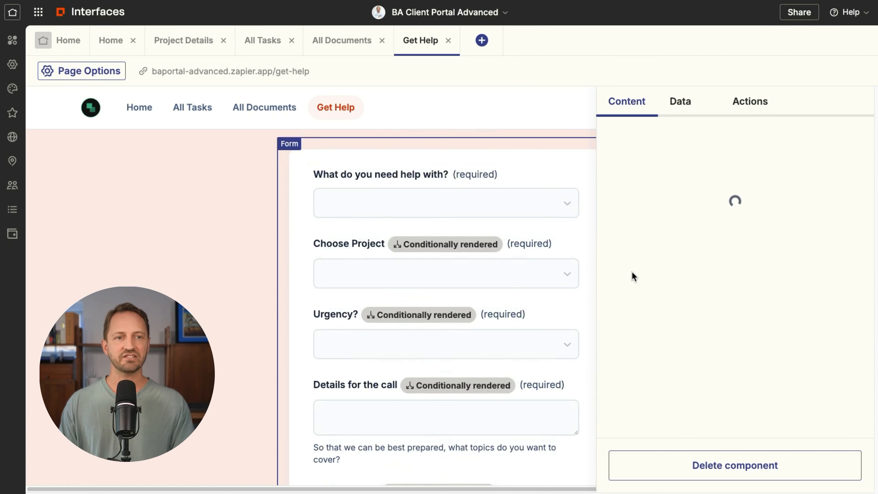
left_click(752, 108)
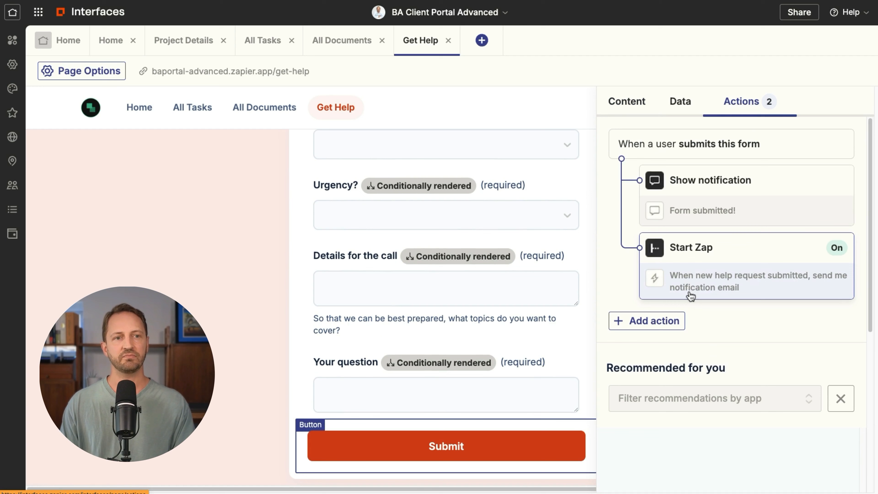
left_click(702, 279)
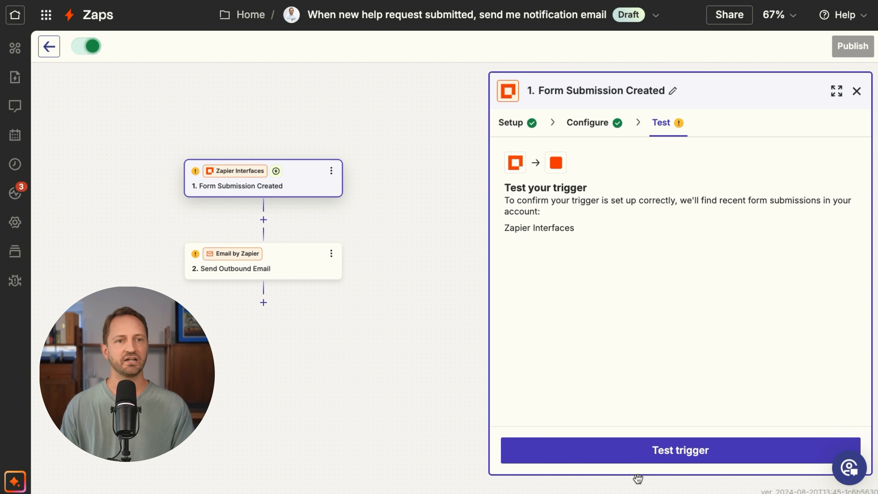
Test the Form Submission Created trigger and review the data in the sample record
left_click(649, 460)
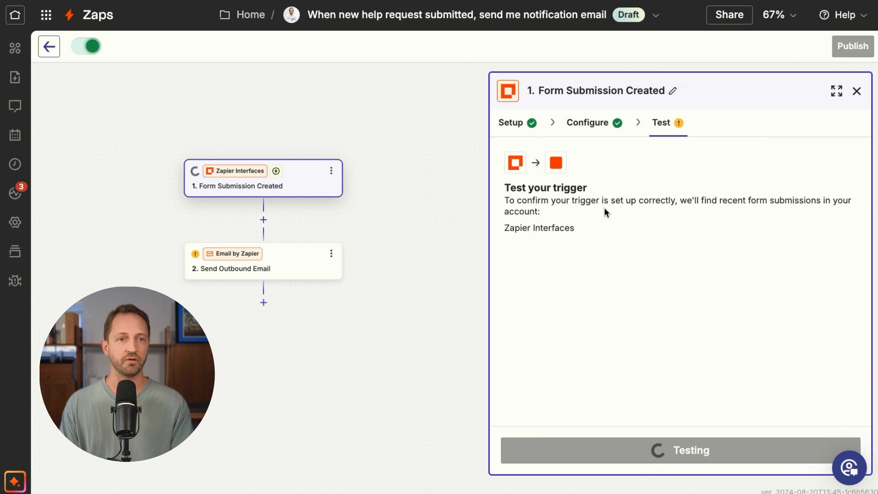
scroll(417, 316, "down", 10)
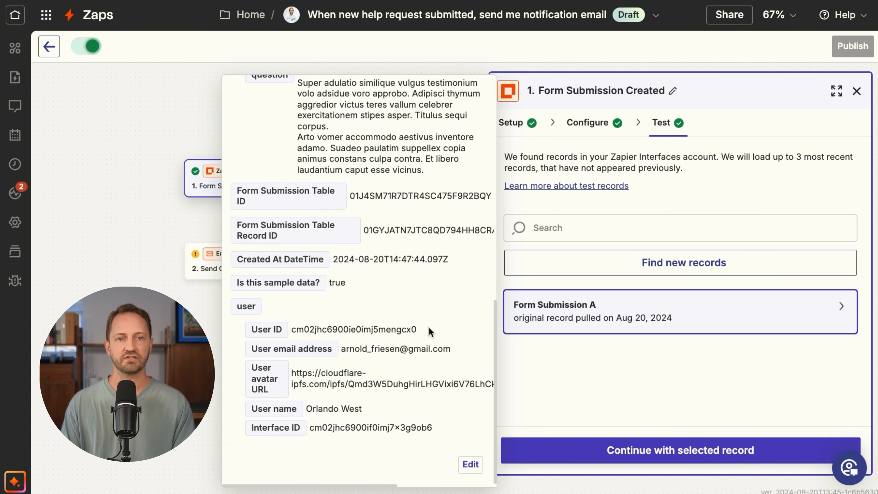
scroll(411, 273, "up", 10)
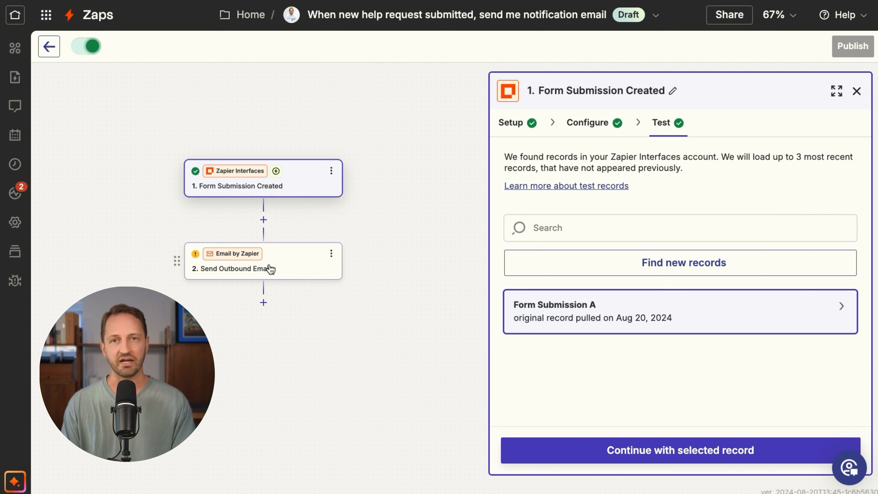
Examine the Send Outbound Email configuration, including the recipient, subject, form data mapped into the body and optional fields, and close it
left_click(270, 269)
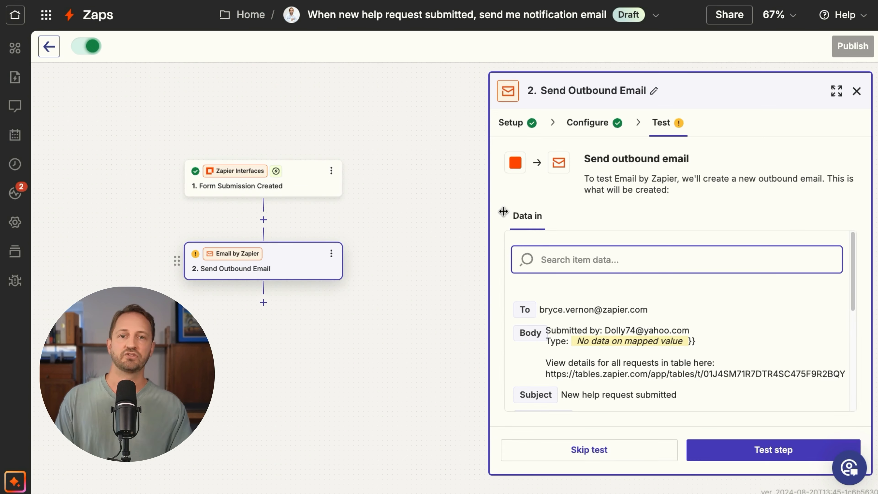
left_click(595, 128)
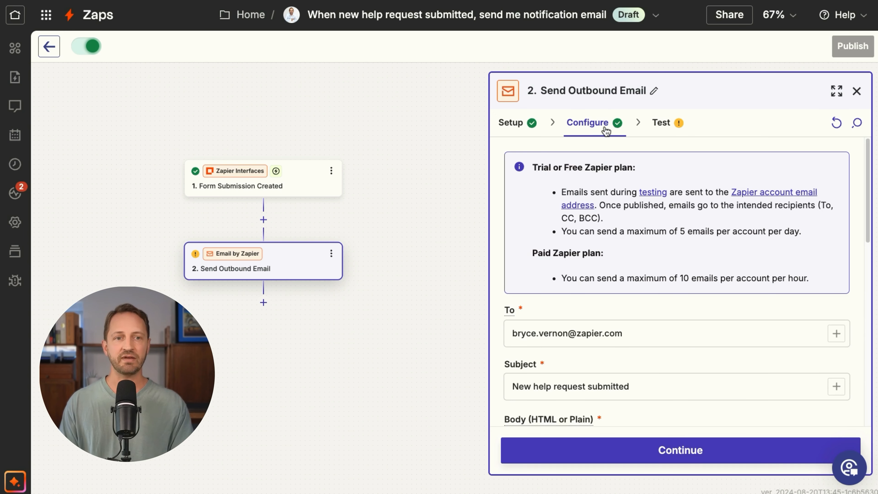
scroll(715, 196, "down", 5)
left_click(835, 248)
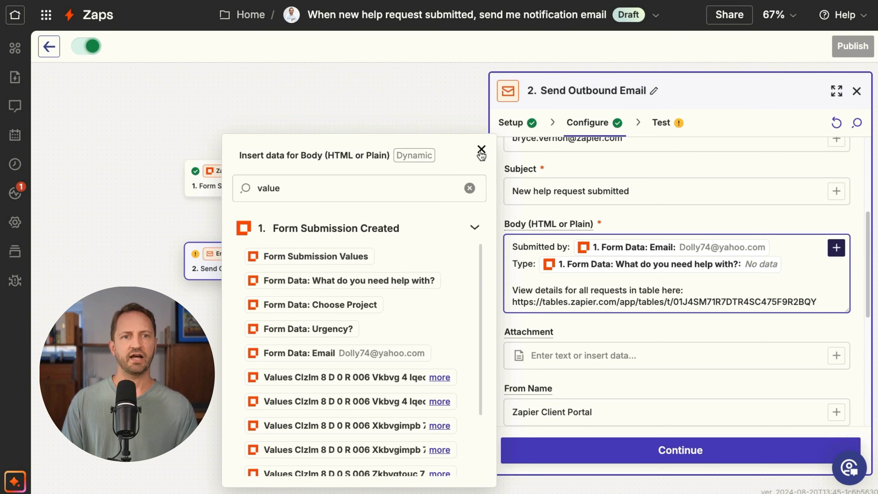
left_click(480, 150)
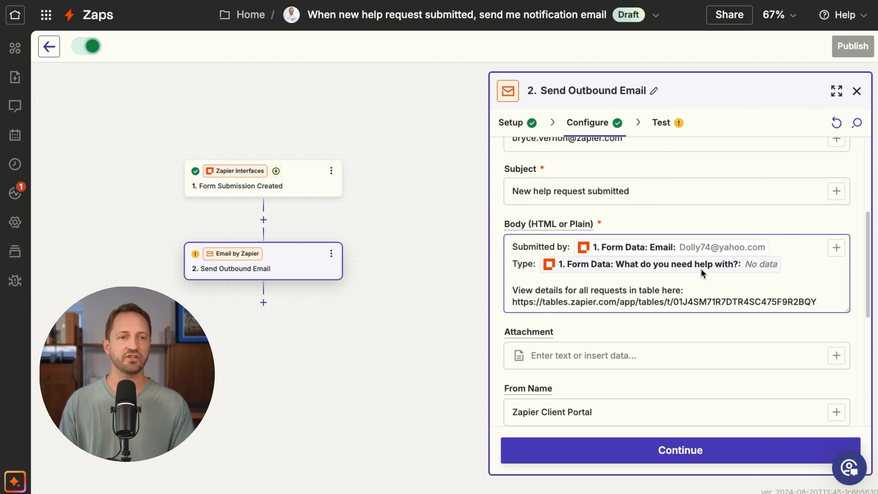
scroll(727, 298, "down", 1)
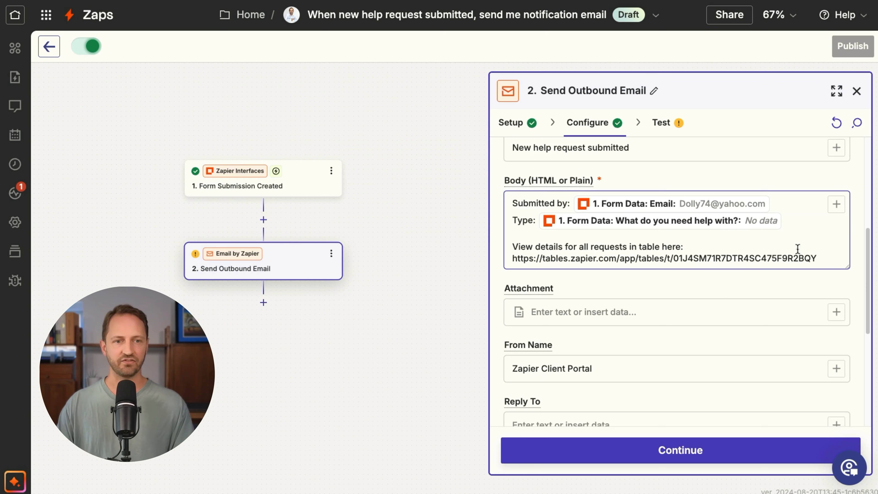
scroll(774, 246, "down", 6)
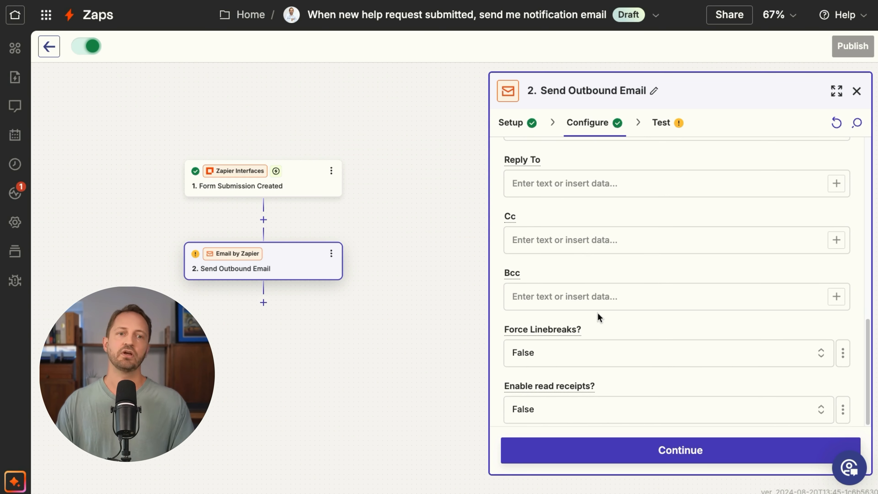
left_click(856, 91)
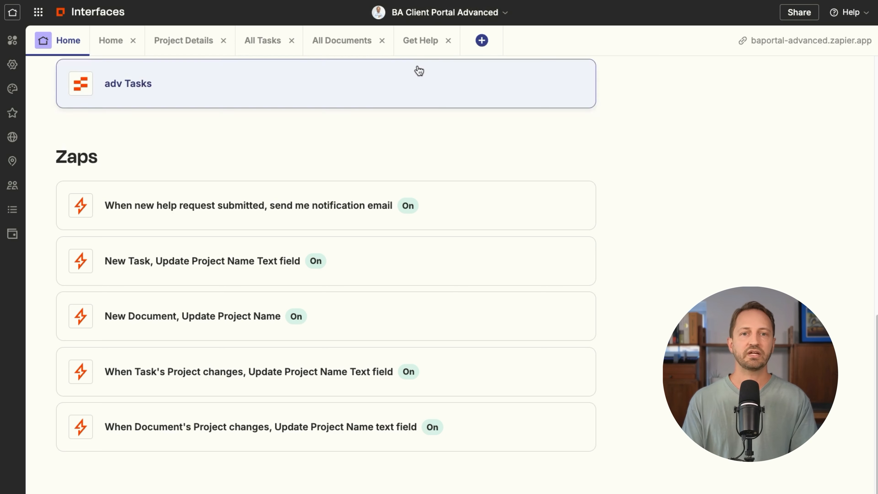
Open the advanced portal's adv Tasks table and set the last task's Project to Website Design
scroll(316, 154, "up", 5)
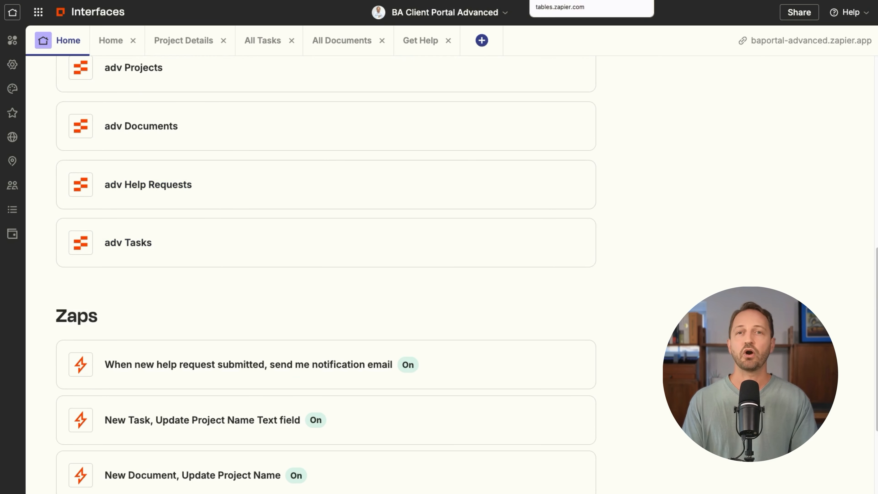
left_click(248, 166)
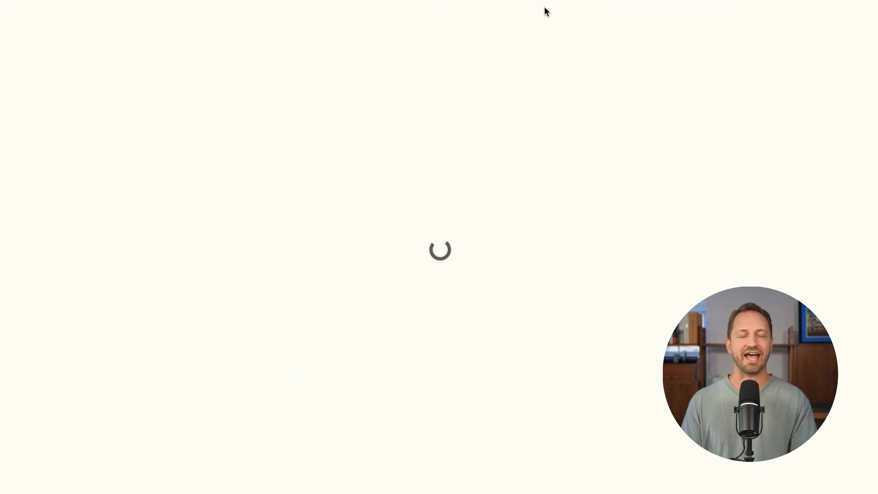
scroll(355, 86, "right", 4)
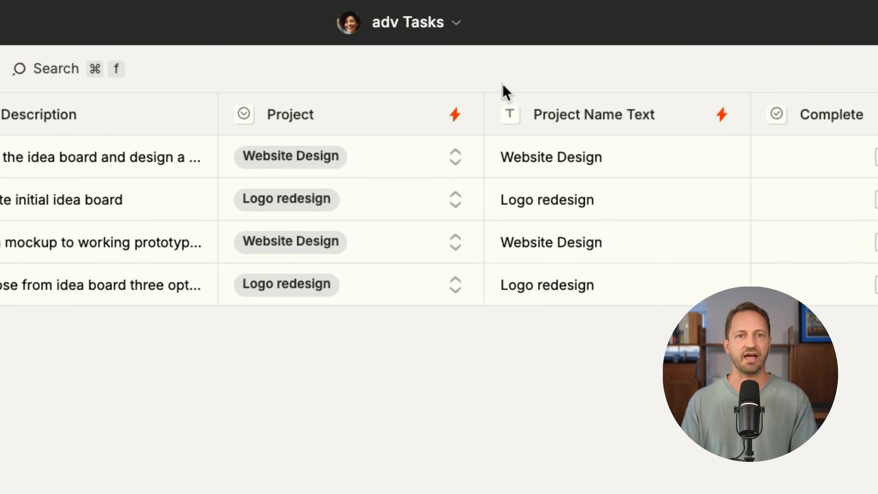
left_click(446, 292)
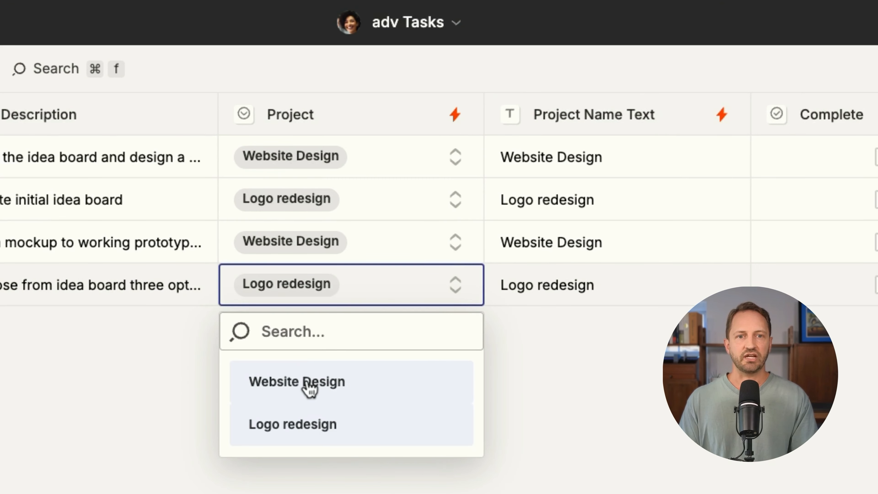
left_click(306, 383)
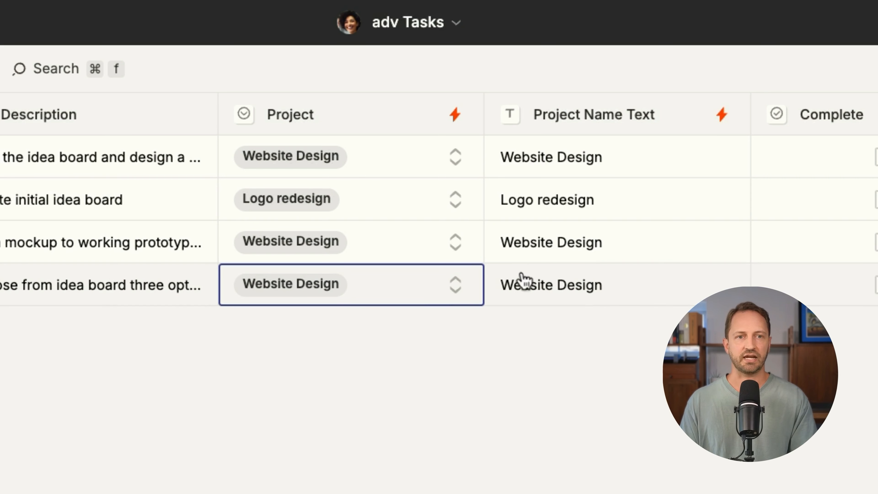
Set the Project of the last task in the adv Tasks table to Logo redesign
left_click(413, 297)
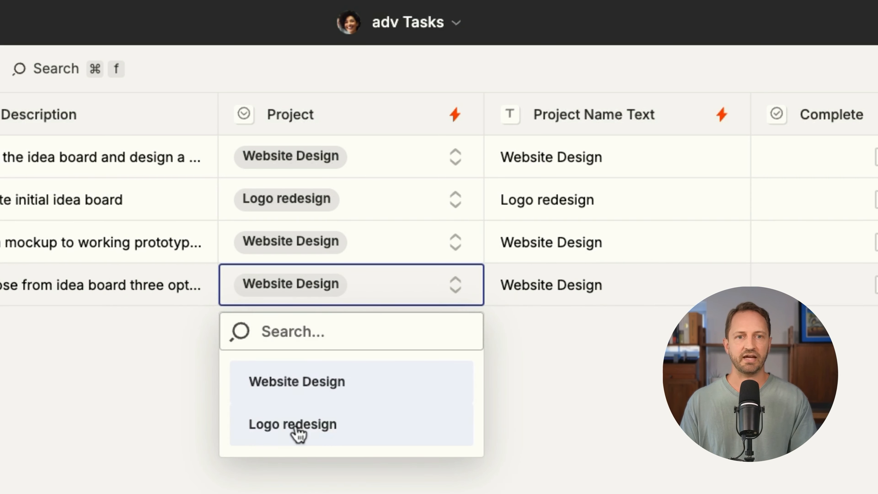
left_click(297, 420)
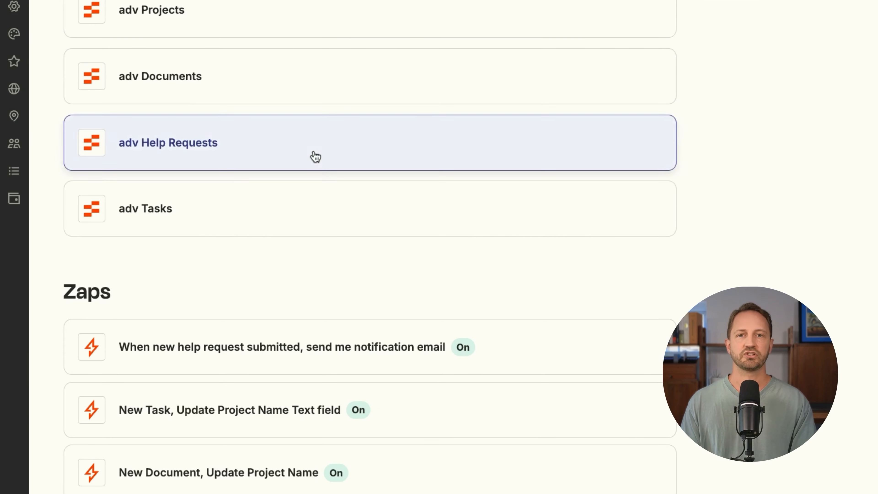
Open the New Task, Update Project Name Text field Zap, test its New or Updated Record trigger and continue with the sample record
scroll(331, 179, "down", 5)
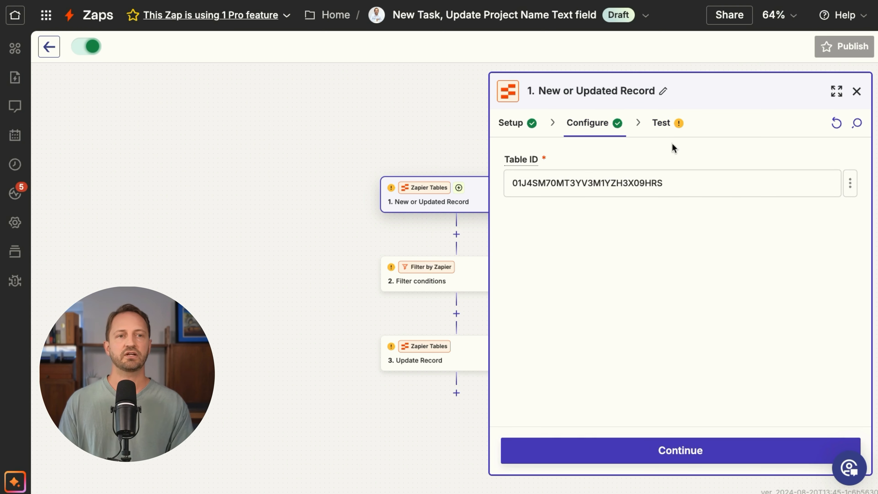
left_click(661, 123)
left_click_drag(282, 169, 125, 132)
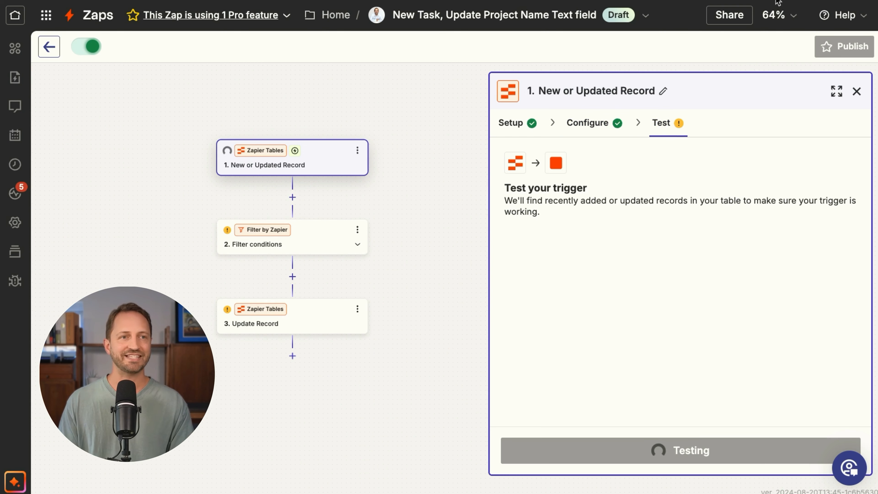
left_click(669, 451)
Examine the filter conditions and the Update Record configuration, down to the value mapped into Project Name Text
left_click(597, 125)
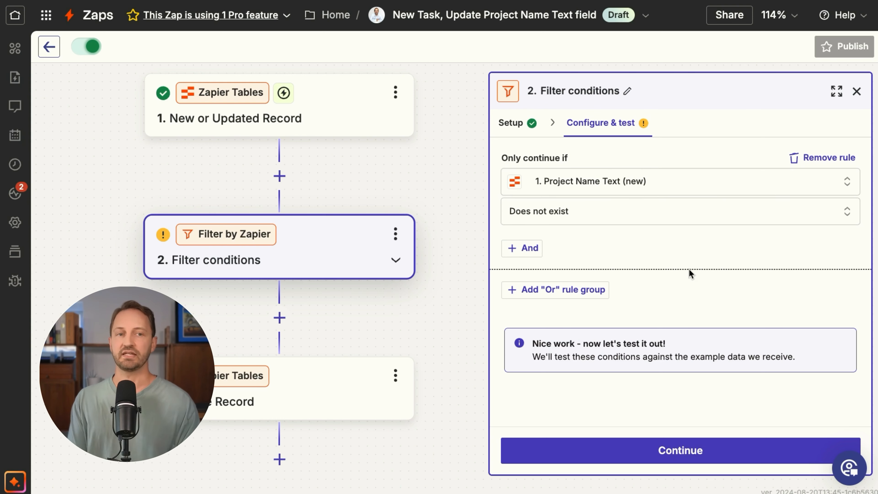
left_click(270, 399)
left_click(601, 122)
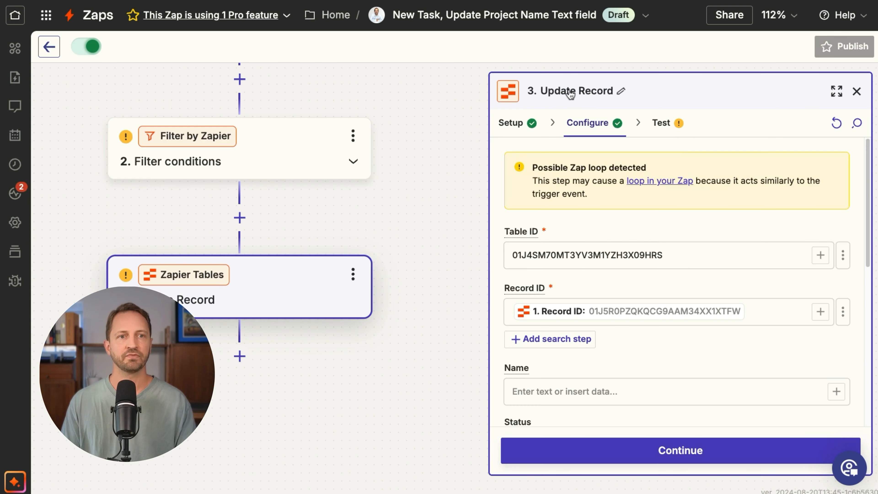
scroll(631, 199, "down", 10)
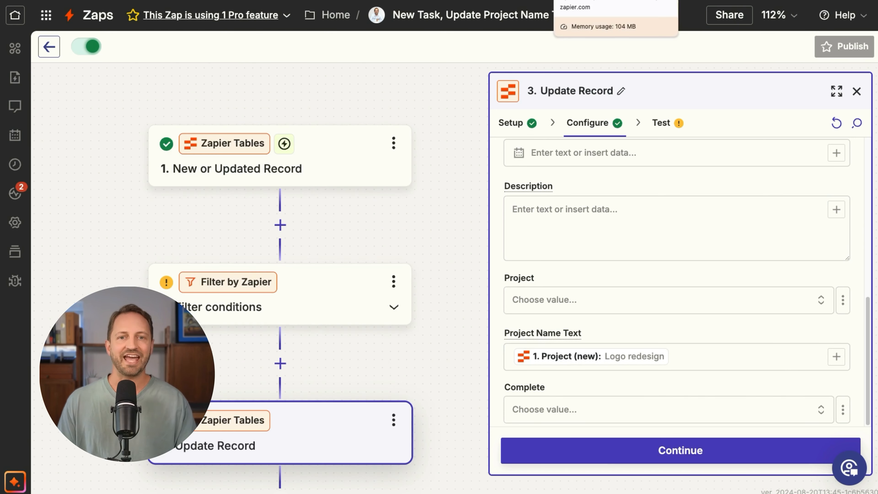
Switch to the When Task's Project changes, Update Project Name Text field Zap and open its Updated Record trigger draft for editing
left_click(574, 1)
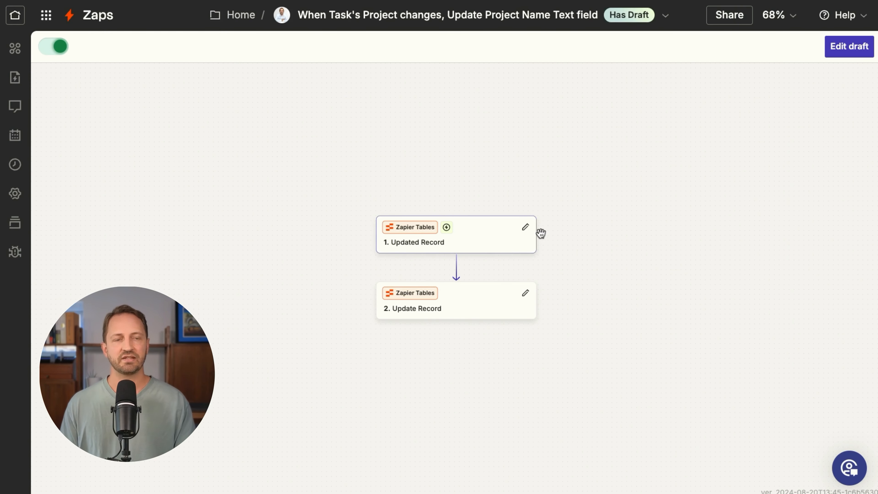
left_click(778, 15)
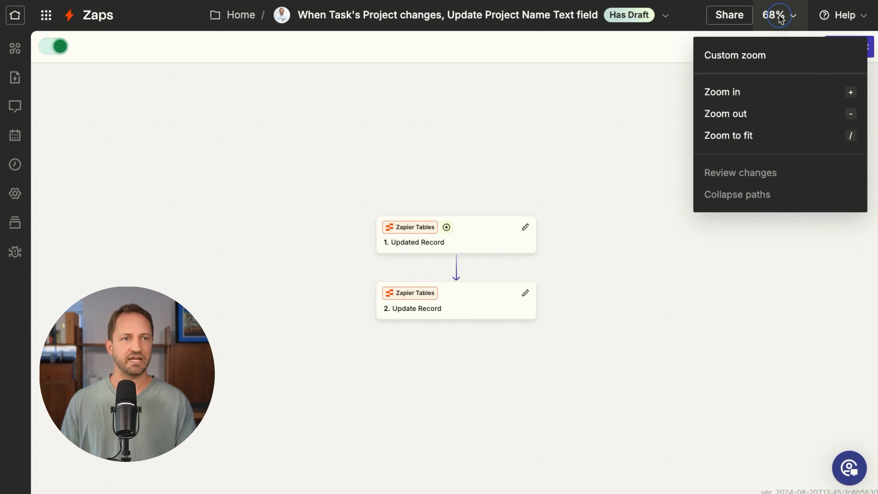
left_click(775, 146)
left_click(652, 171)
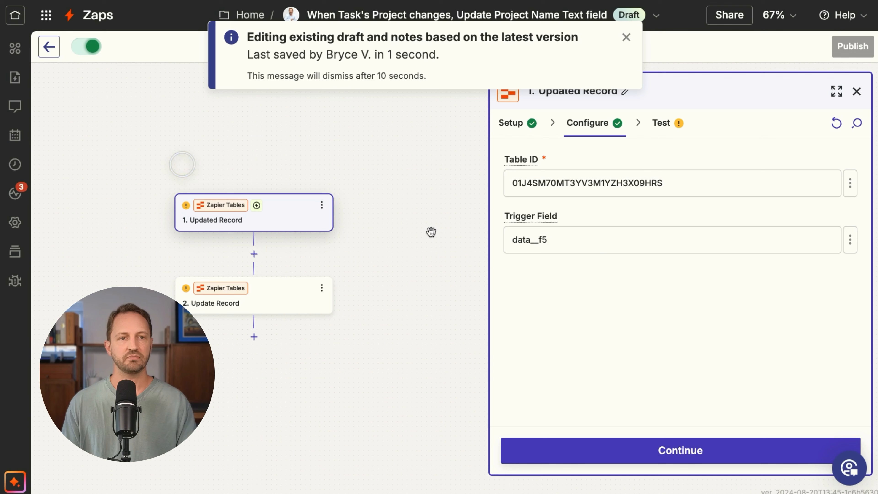
Set the Updated Record trigger's Trigger Field to Project and continue to the trigger test
left_click(572, 239)
scroll(354, 307, "down", 2)
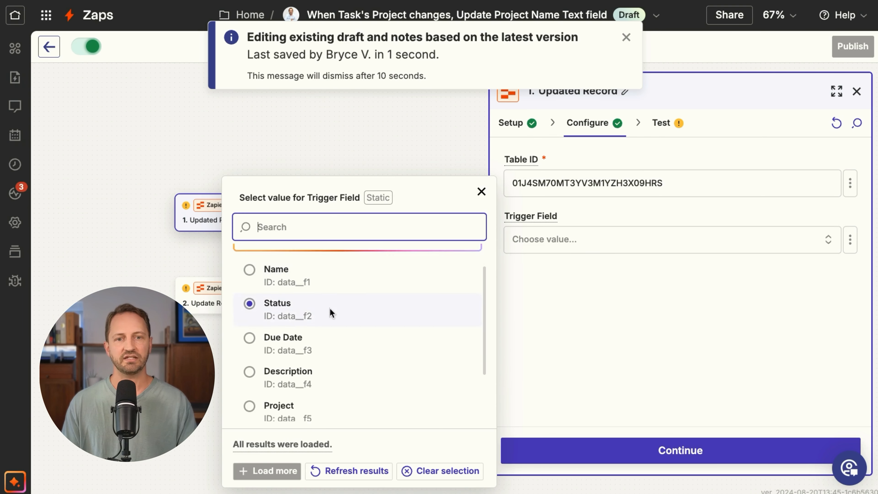
left_click(276, 405)
left_click(744, 446)
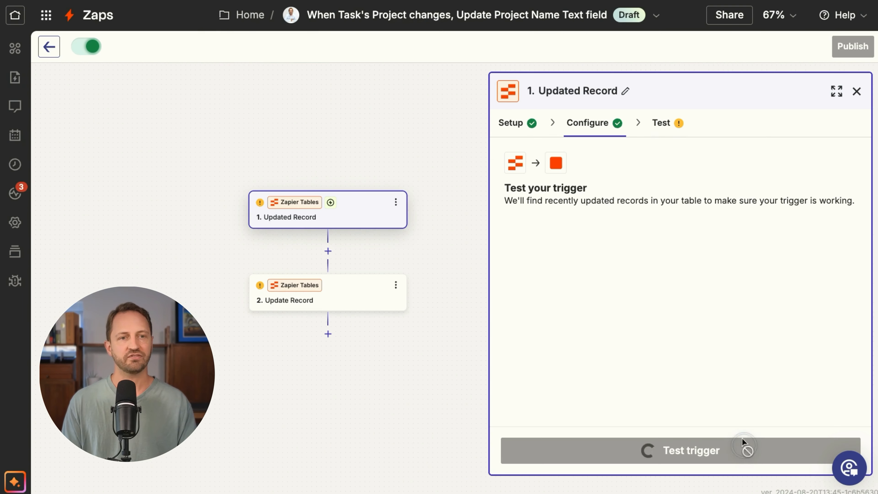
Examine the Update Record action's configuration in this Zap, including the field mapped into Project Name Text
left_click_drag(245, 255, 206, 198)
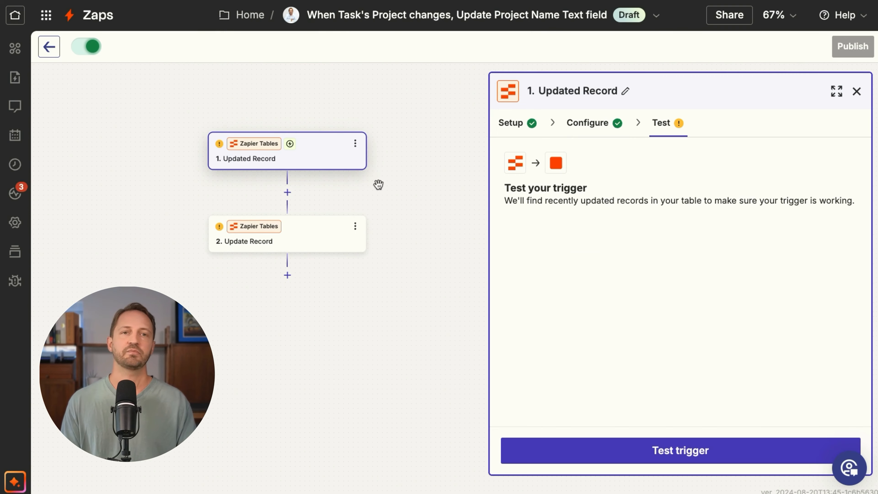
left_click(244, 231)
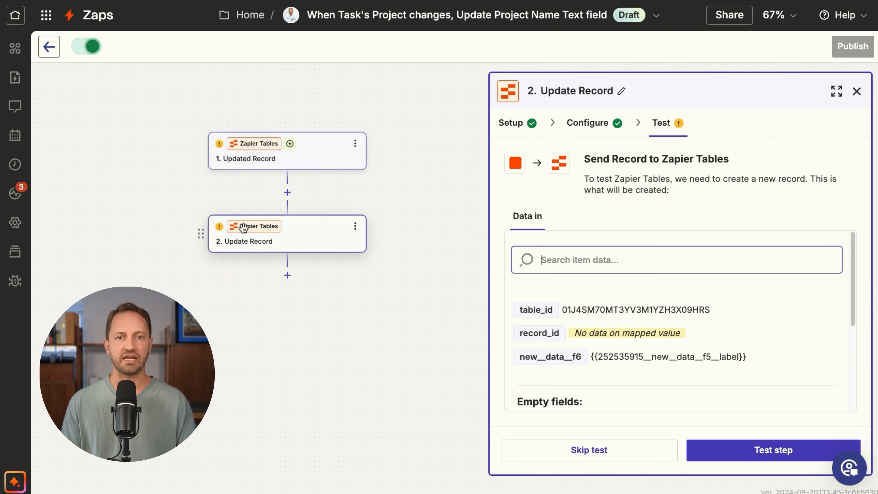
left_click(578, 121)
scroll(666, 236, "down", 8)
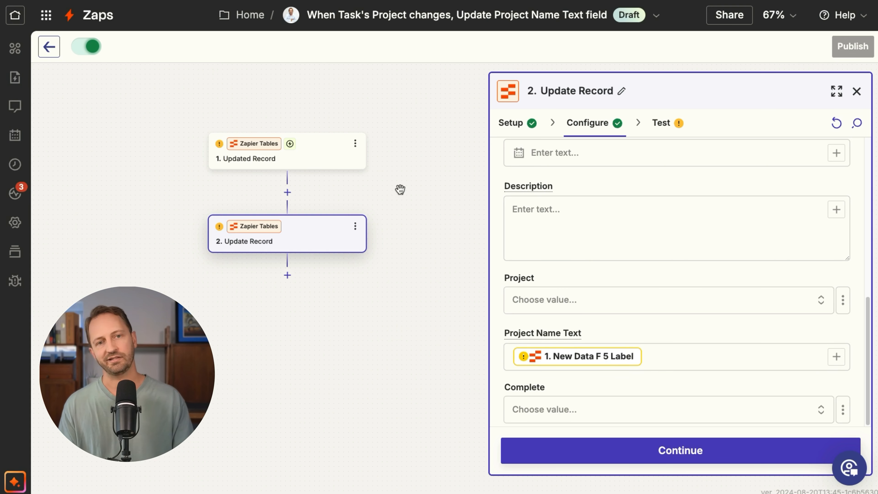
left_click_drag(399, 190, 415, 221)
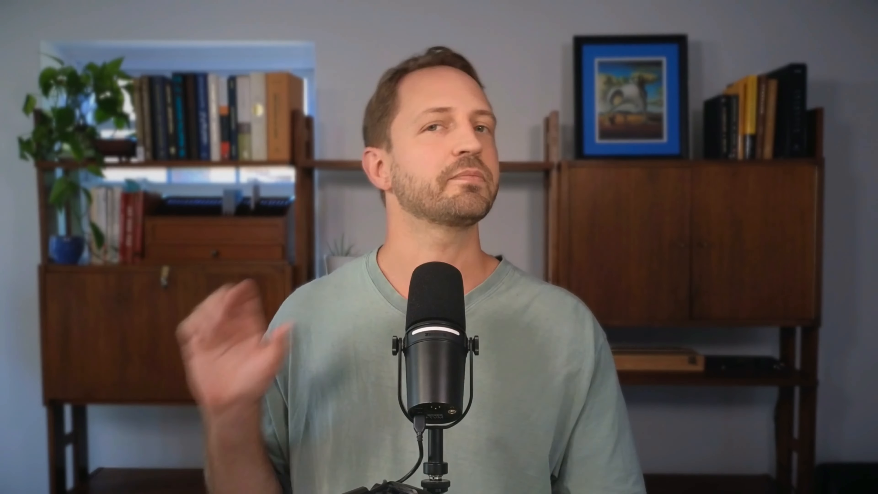